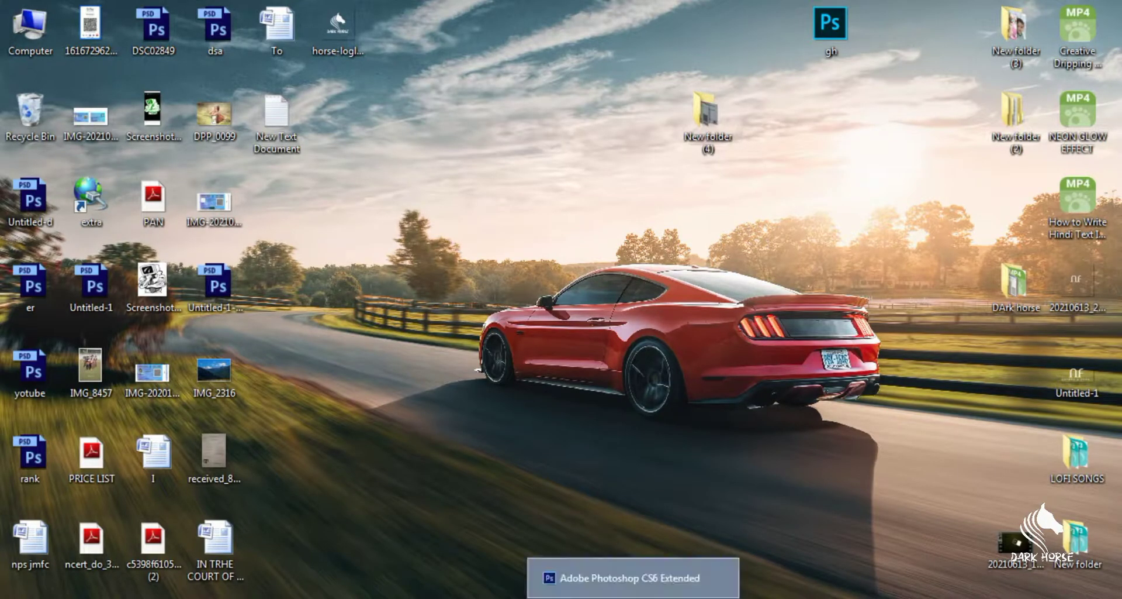
Open the portrait of the blonde woman on green from the Downloads folder
click(630, 578)
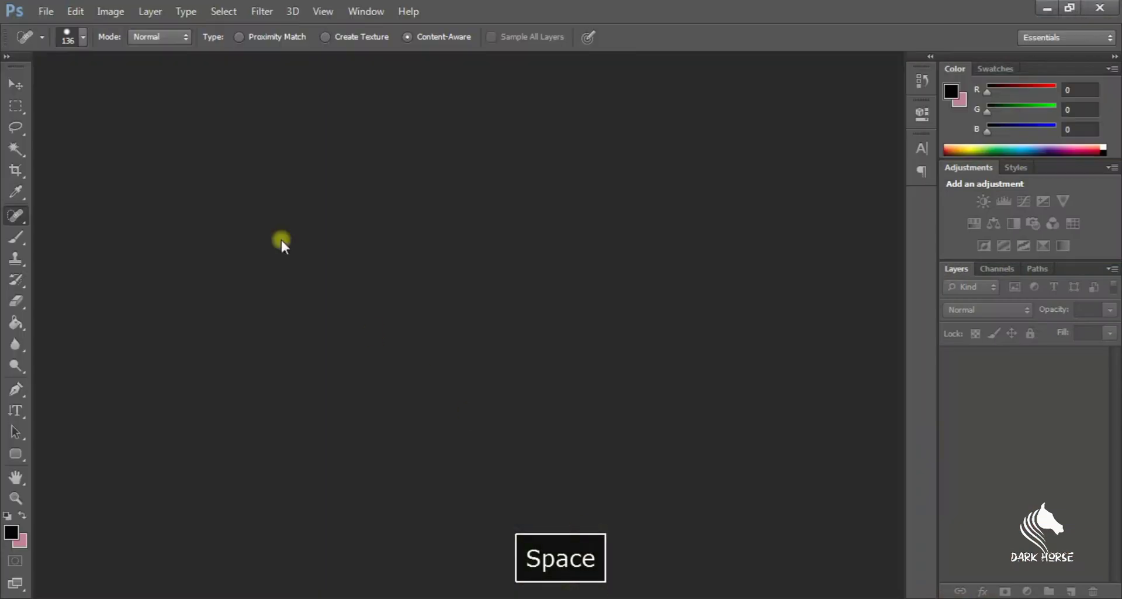
click(43, 12)
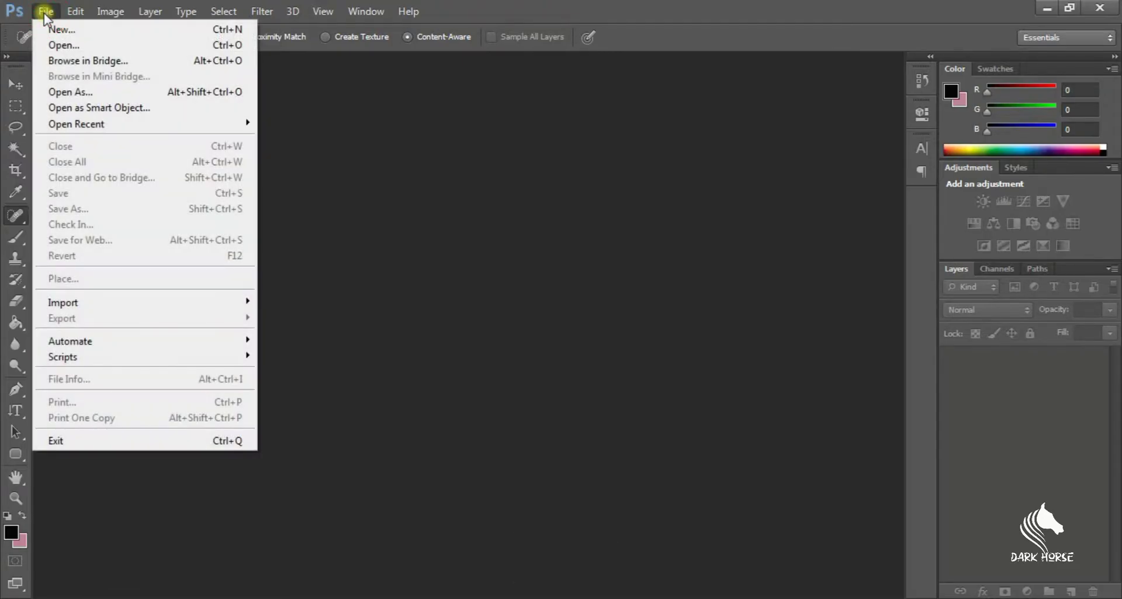
click(56, 46)
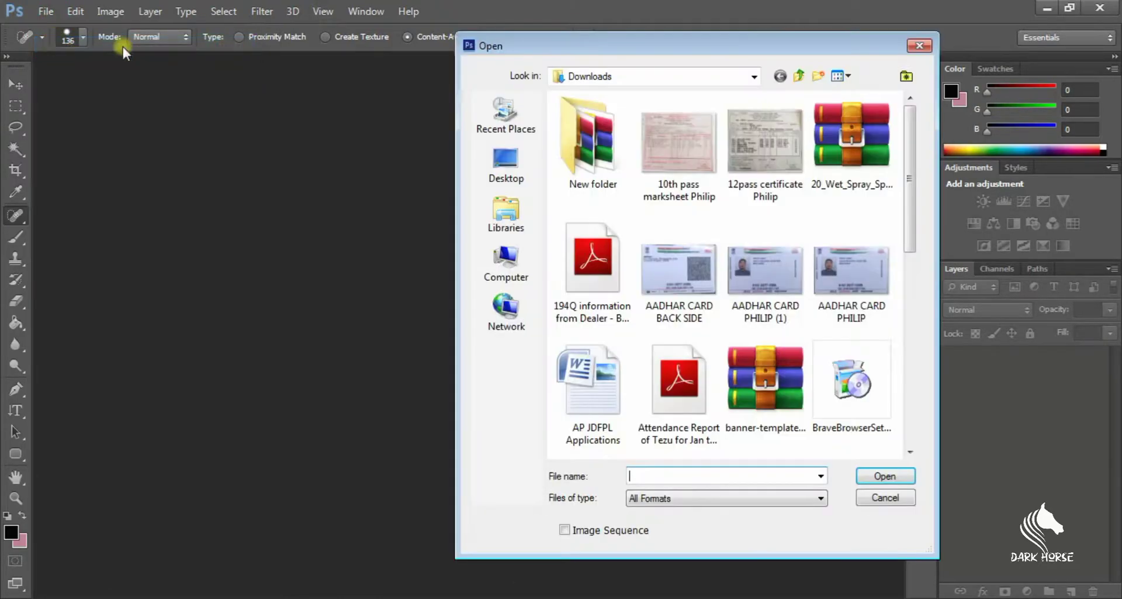
drag(908, 167, 908, 330)
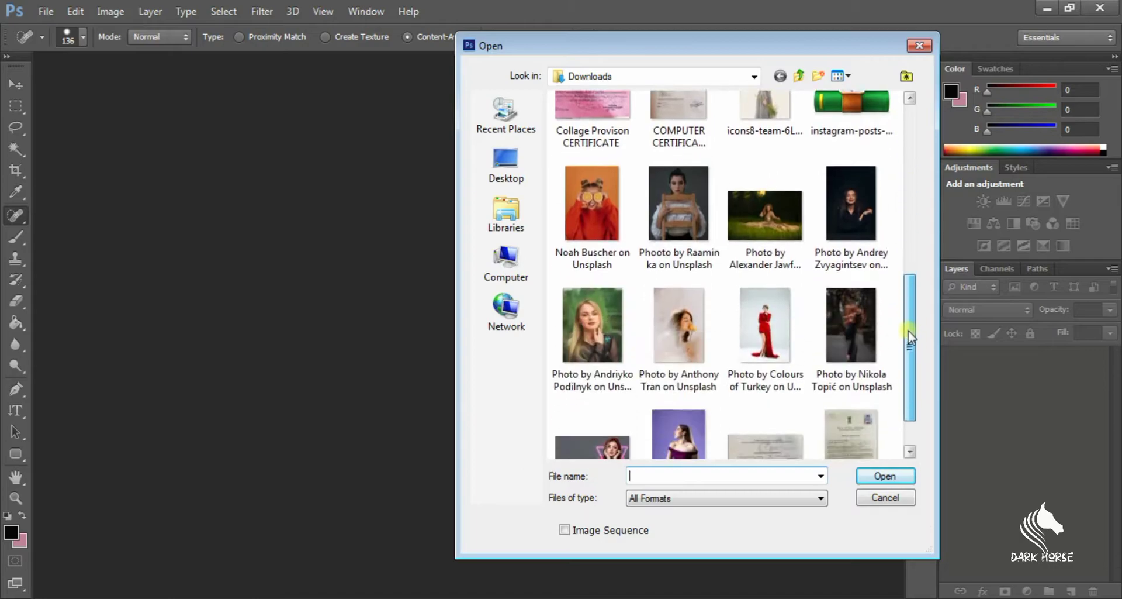
double_click(601, 279)
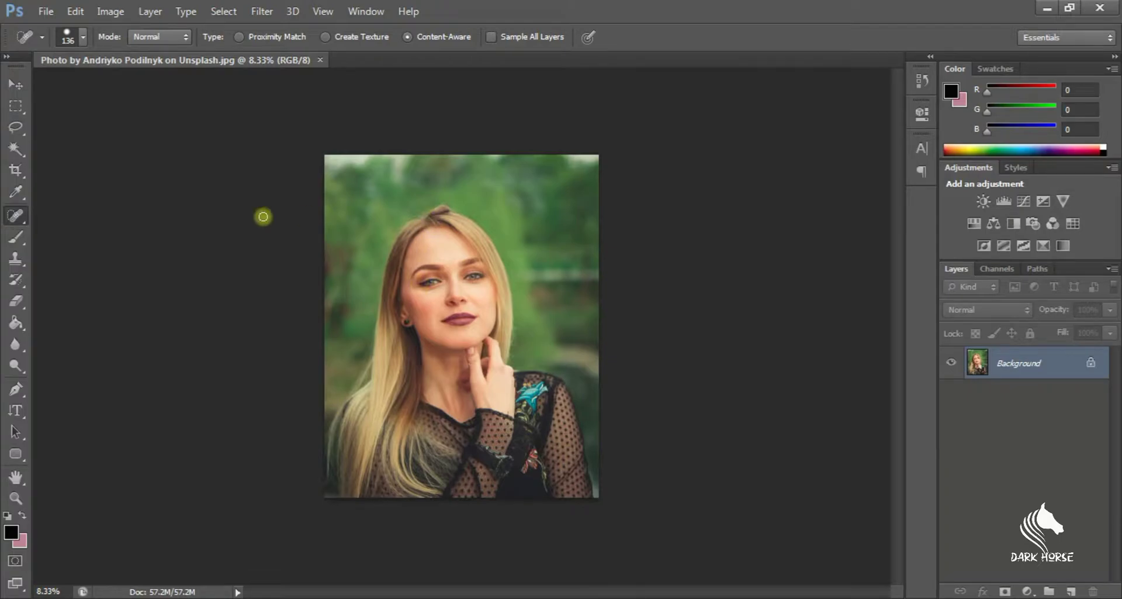
With Quick Selection, paint over the woman's face, hand, blouse, hair and top of head
drag(17, 146, 58, 145)
click(58, 145)
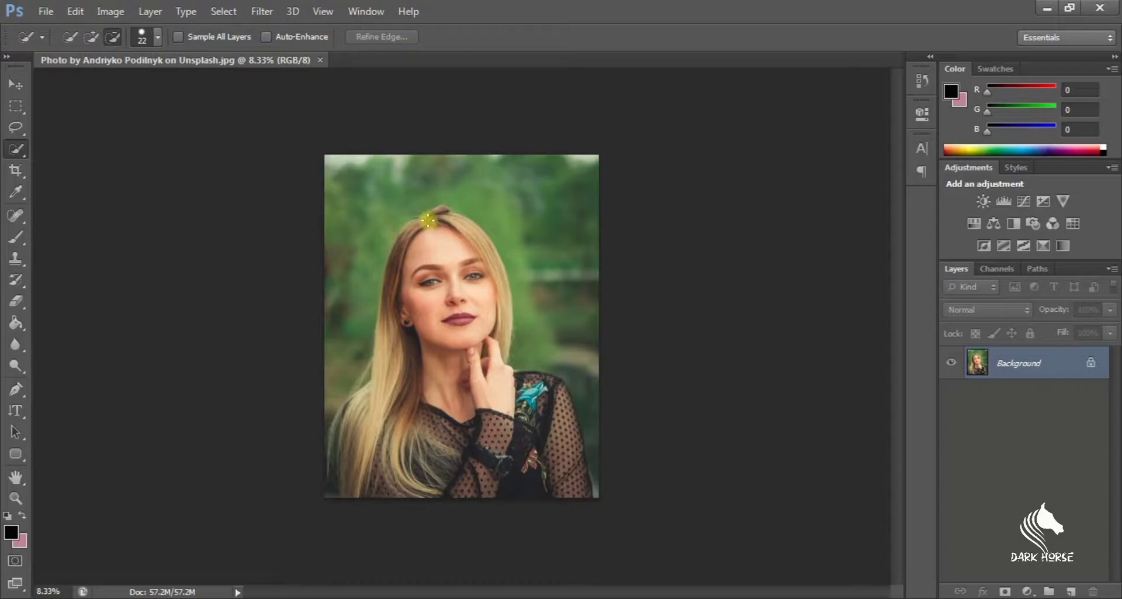
mouse_move(478, 340)
mouse_down()
mouse_move(577, 514)
mouse_move(577, 491)
mouse_up()
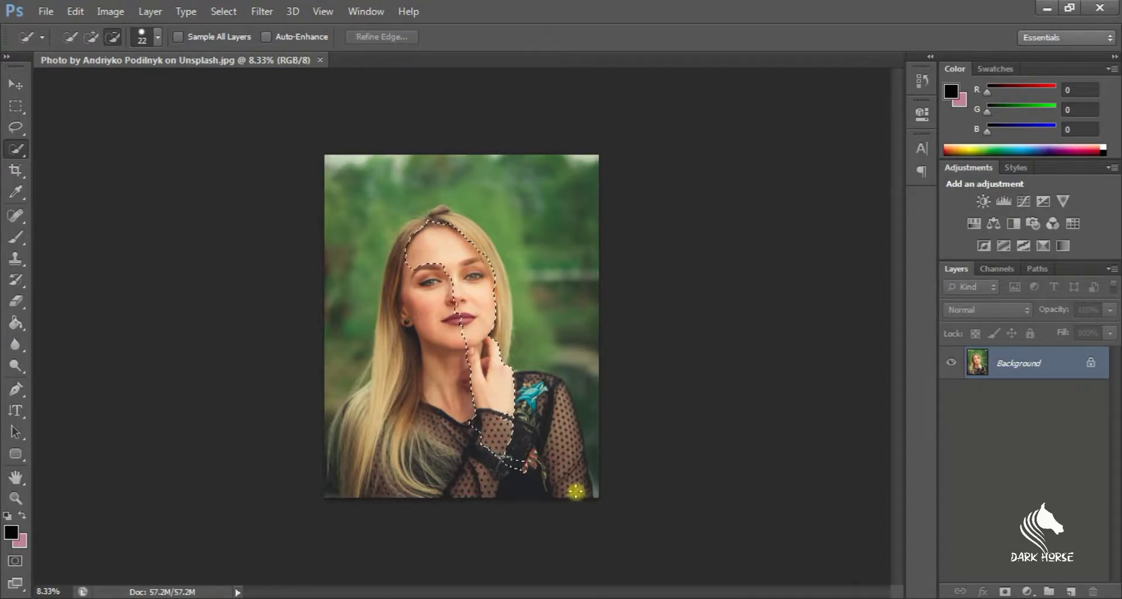
mouse_move(489, 488)
mouse_down()
mouse_move(366, 501)
mouse_move(343, 491)
mouse_move(360, 440)
mouse_up()
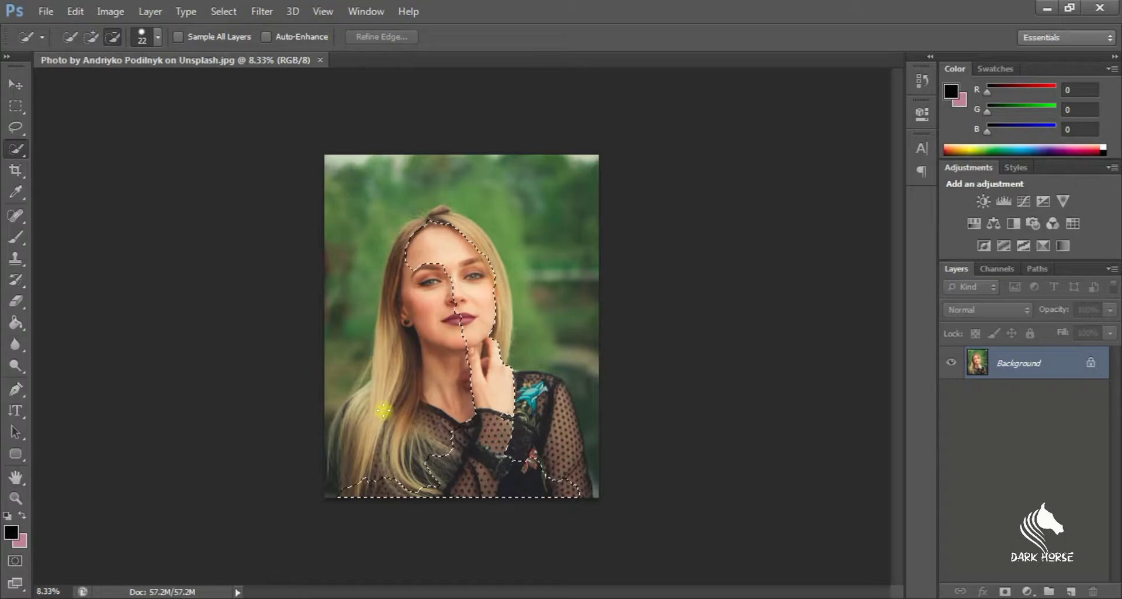
drag(390, 403, 417, 312)
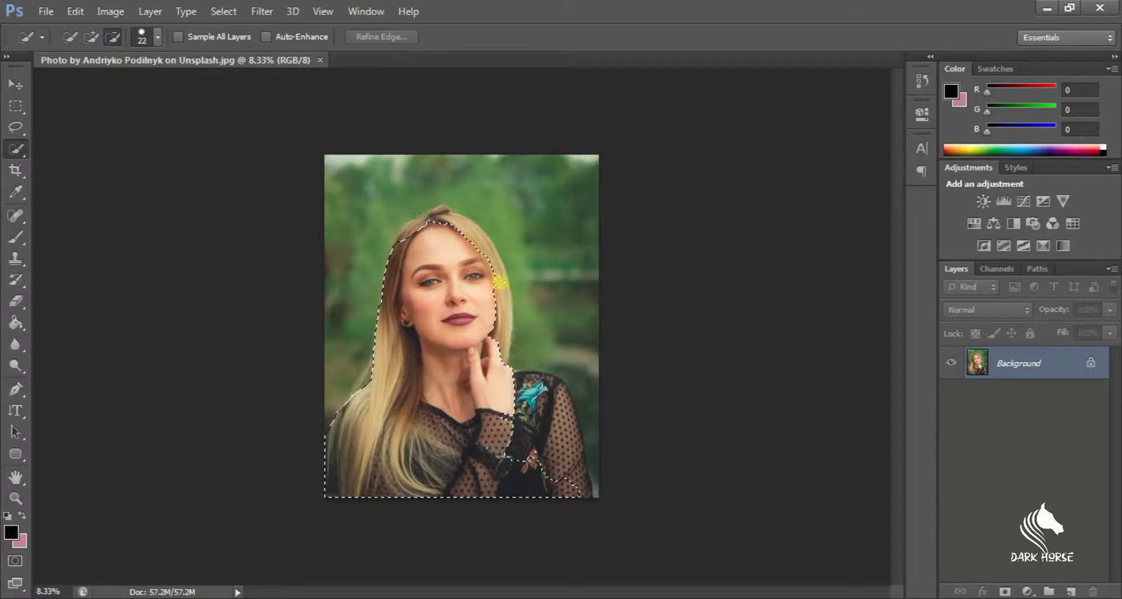
mouse_move(544, 397)
mouse_down()
mouse_move(559, 401)
mouse_move(602, 488)
mouse_move(586, 469)
mouse_move(477, 449)
mouse_move(517, 415)
mouse_move(601, 391)
mouse_move(473, 493)
mouse_up()
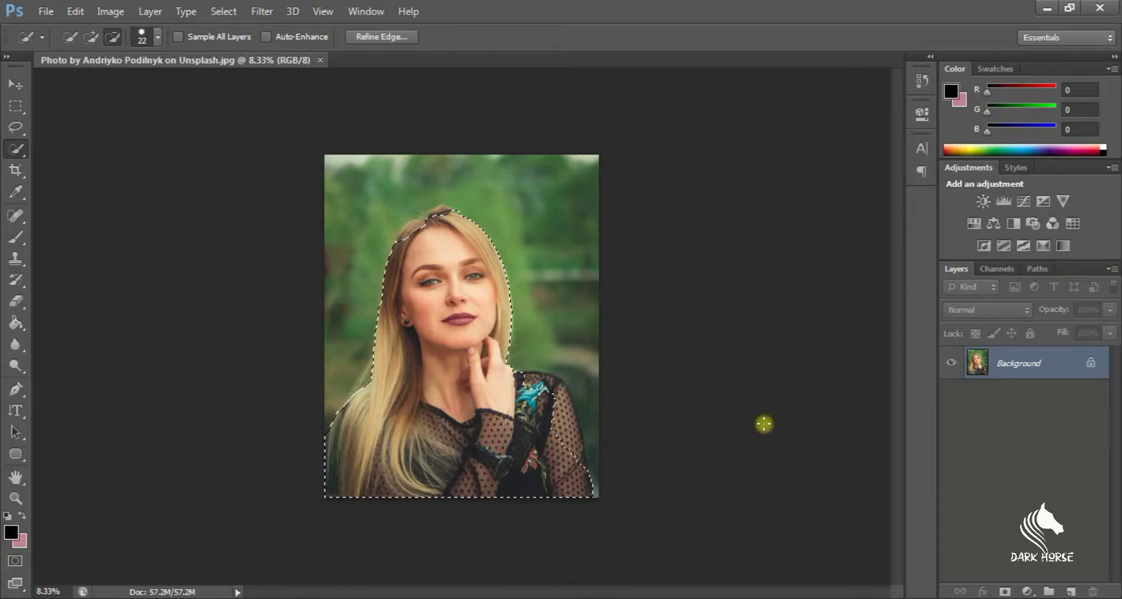
Add the woman's right sleeve to the selection using Add to Selection
scroll(565, 423, up, 3)
scroll(565, 423, down, 3)
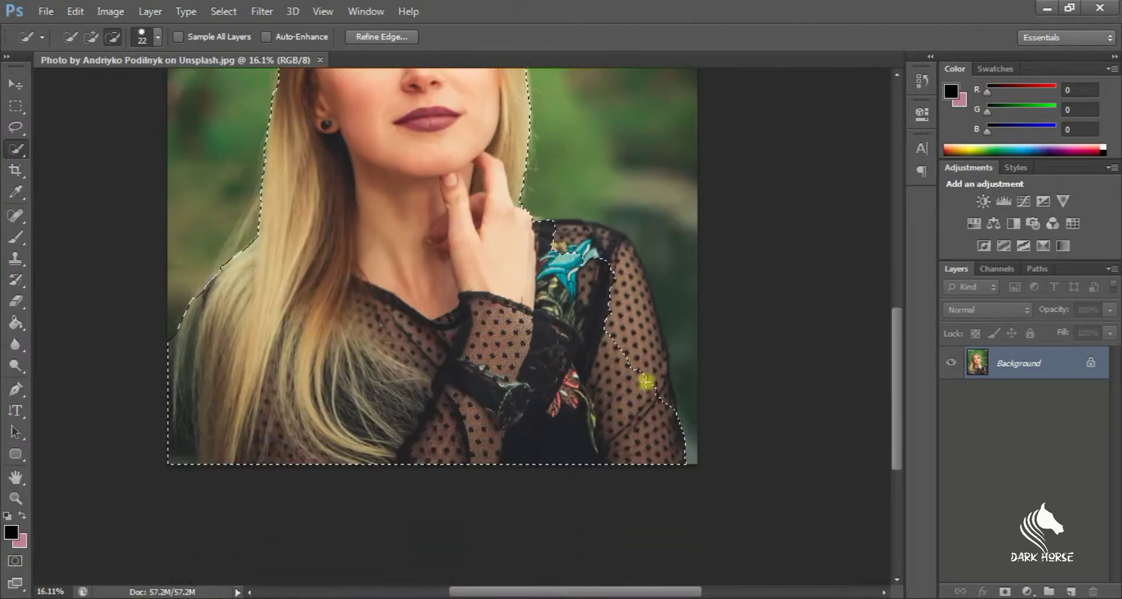
click(93, 37)
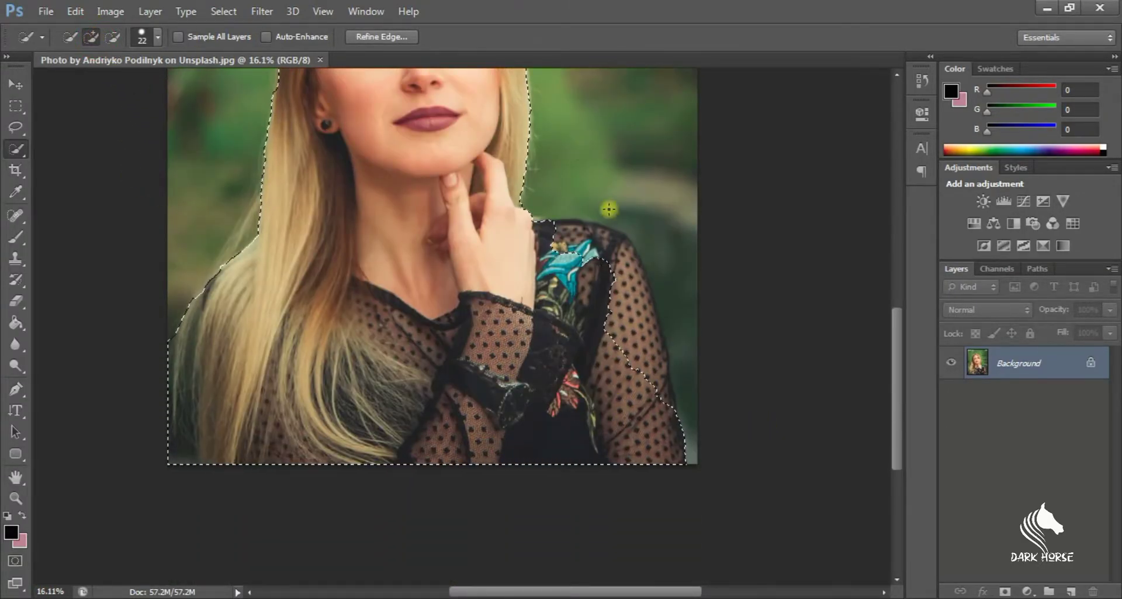
mouse_move(609, 266)
mouse_down()
mouse_move(665, 402)
mouse_move(620, 243)
mouse_move(554, 220)
mouse_up()
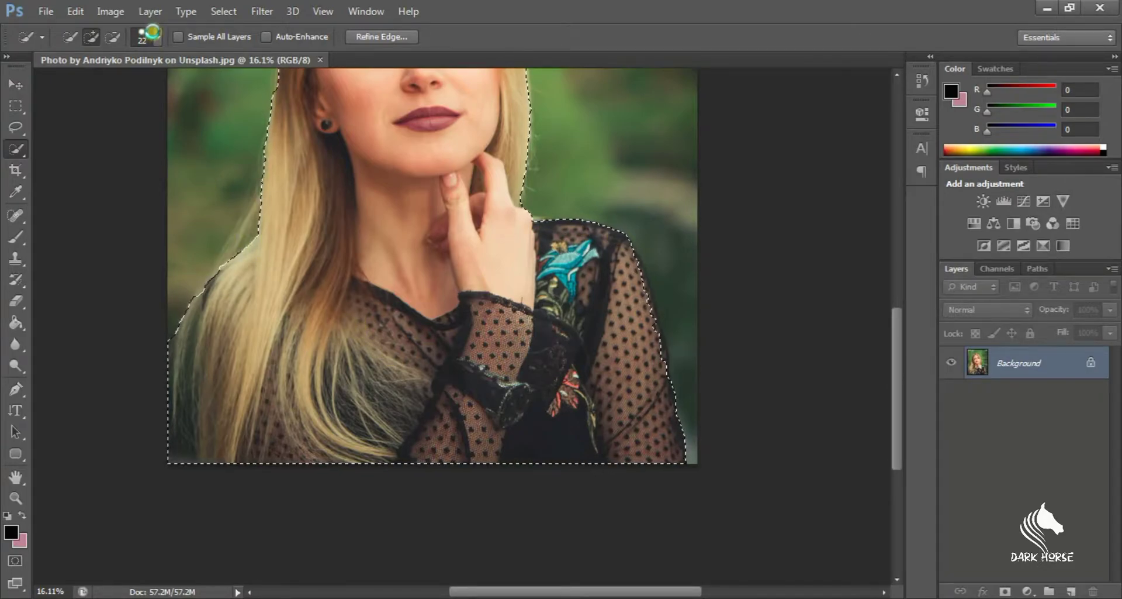
With a 10 px brush, add the hair bun at the crown to the selection
scroll(432, 263, up, 1)
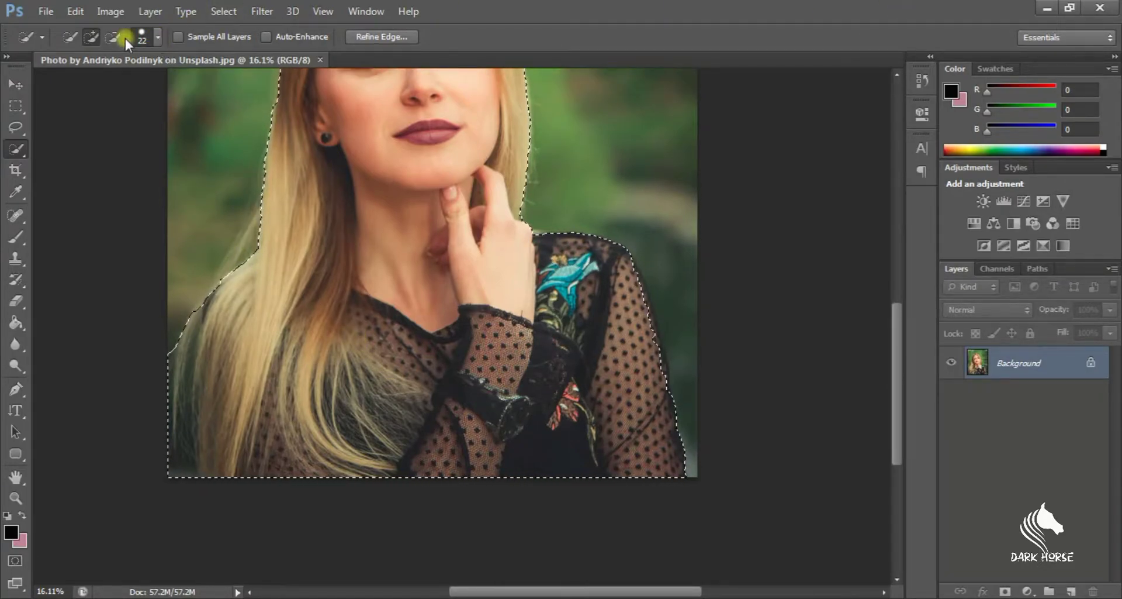
click(156, 38)
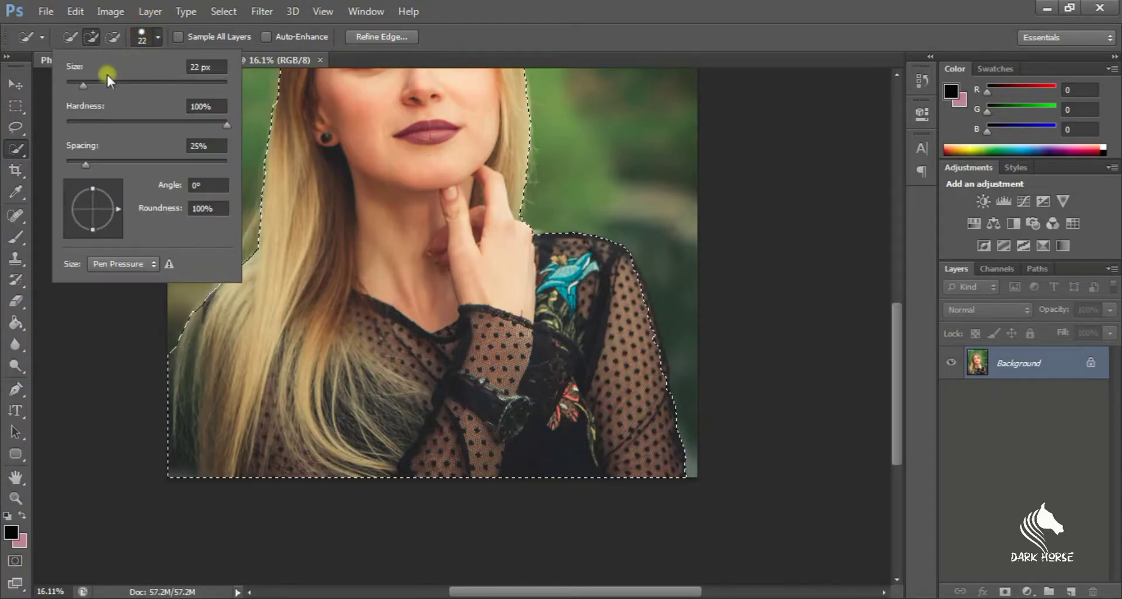
drag(76, 82, 74, 82)
click(699, 12)
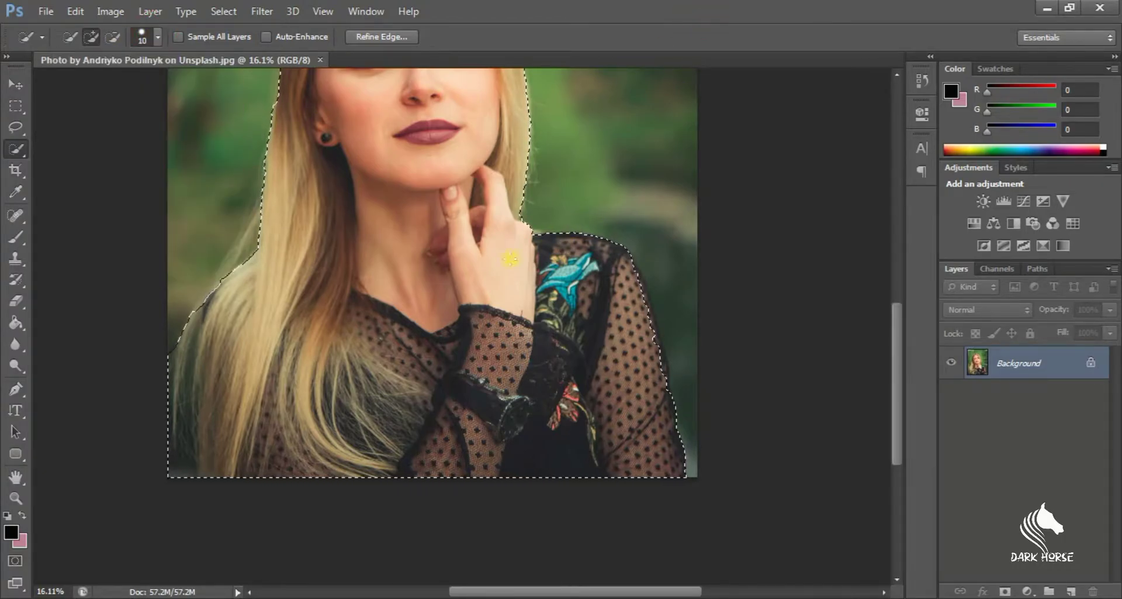
scroll(477, 245, up, 5)
scroll(476, 246, up, 5)
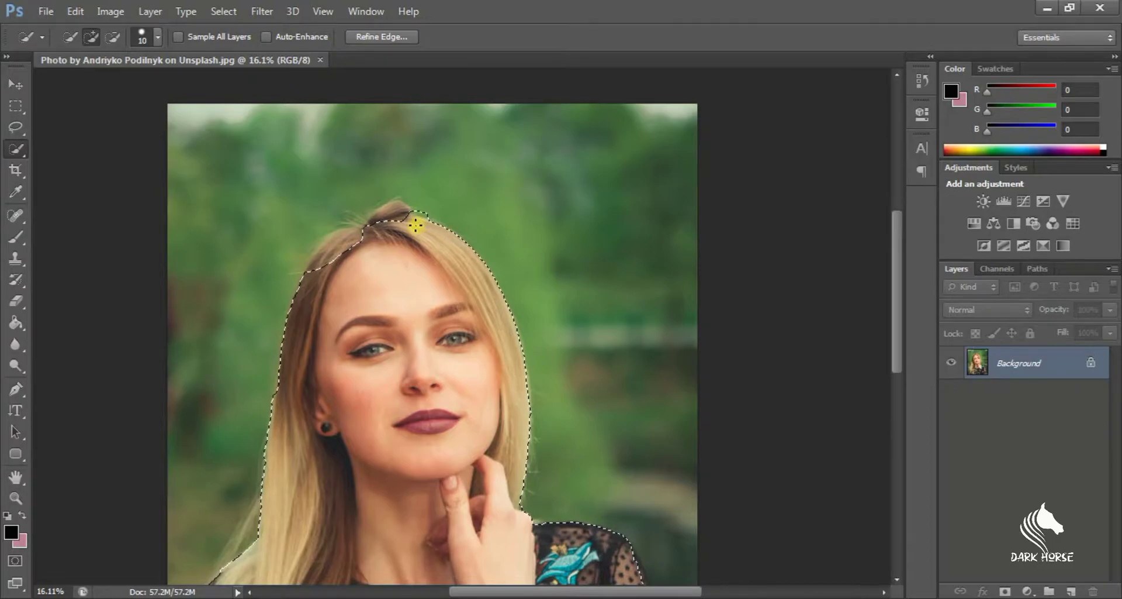
mouse_move(410, 221)
mouse_down()
mouse_move(377, 220)
mouse_move(319, 256)
mouse_up()
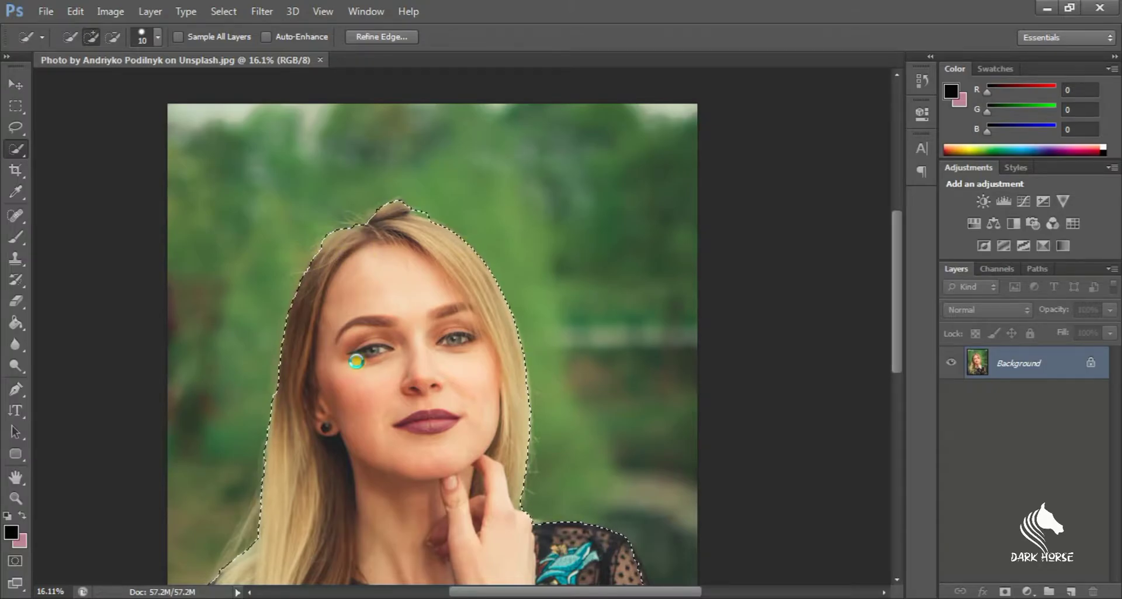
scroll(340, 335, down, 3)
scroll(446, 358, down, 1)
scroll(409, 326, down, 2)
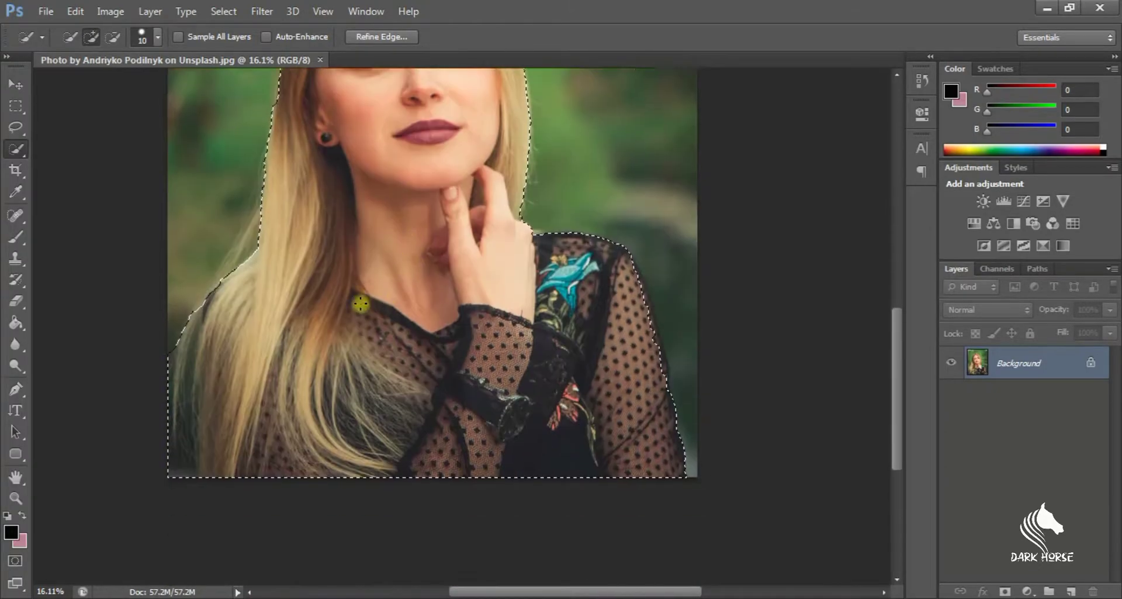
scroll(358, 301, down, 1)
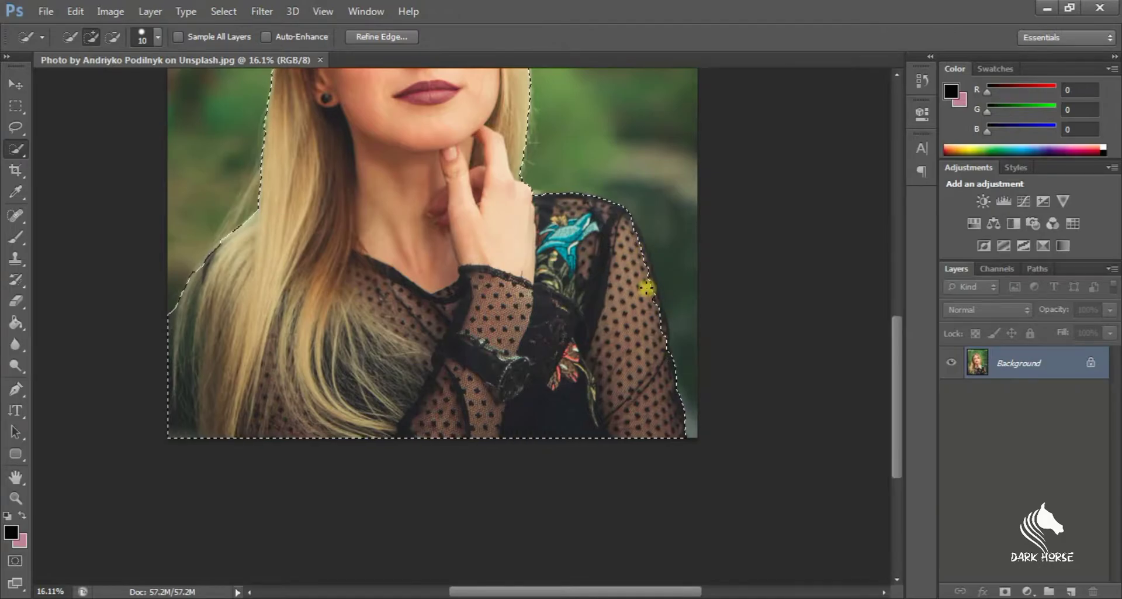
scroll(709, 276, up, 1)
scroll(708, 276, up, 5)
scroll(676, 283, up, 5)
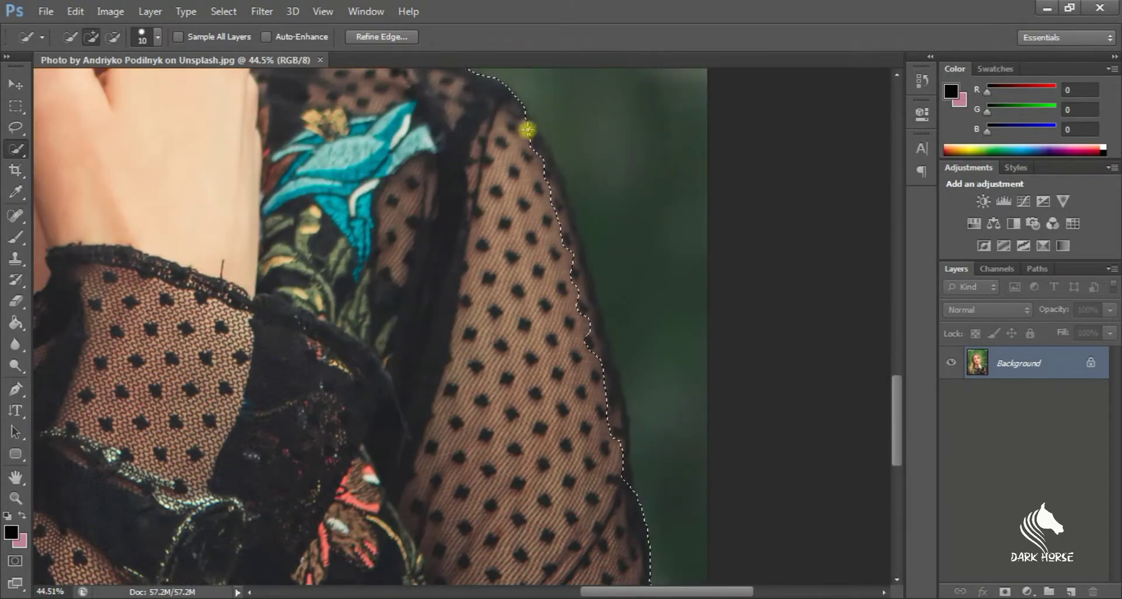
Add more sleeve edge, then subtract the green background and the notch beside the sleeve
click(570, 222)
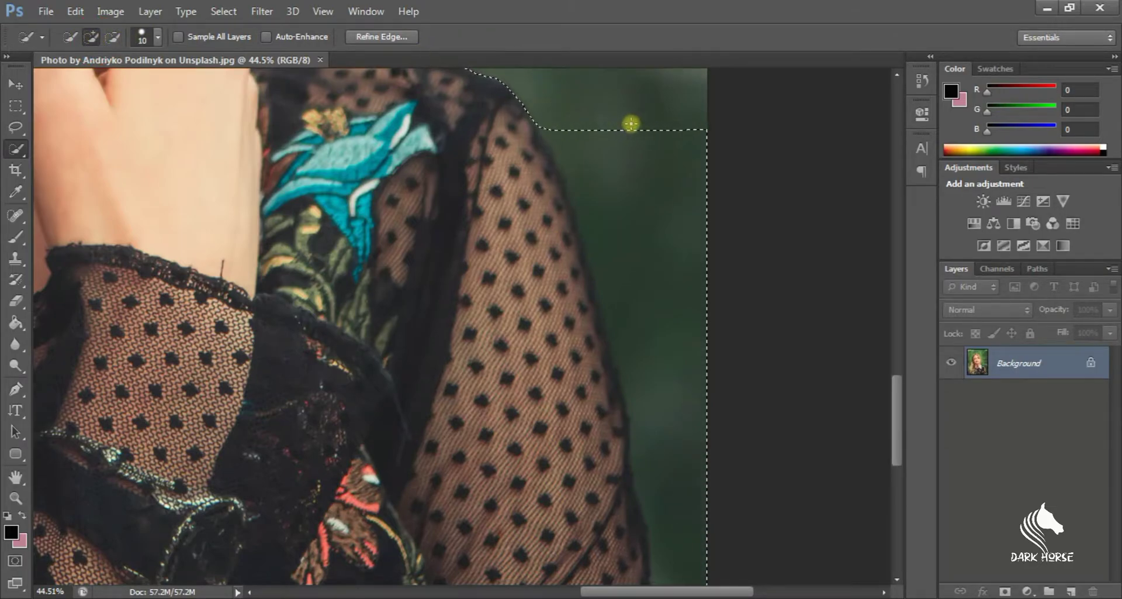
click(114, 36)
mouse_move(693, 121)
mouse_down()
mouse_move(656, 273)
mouse_move(703, 570)
mouse_up()
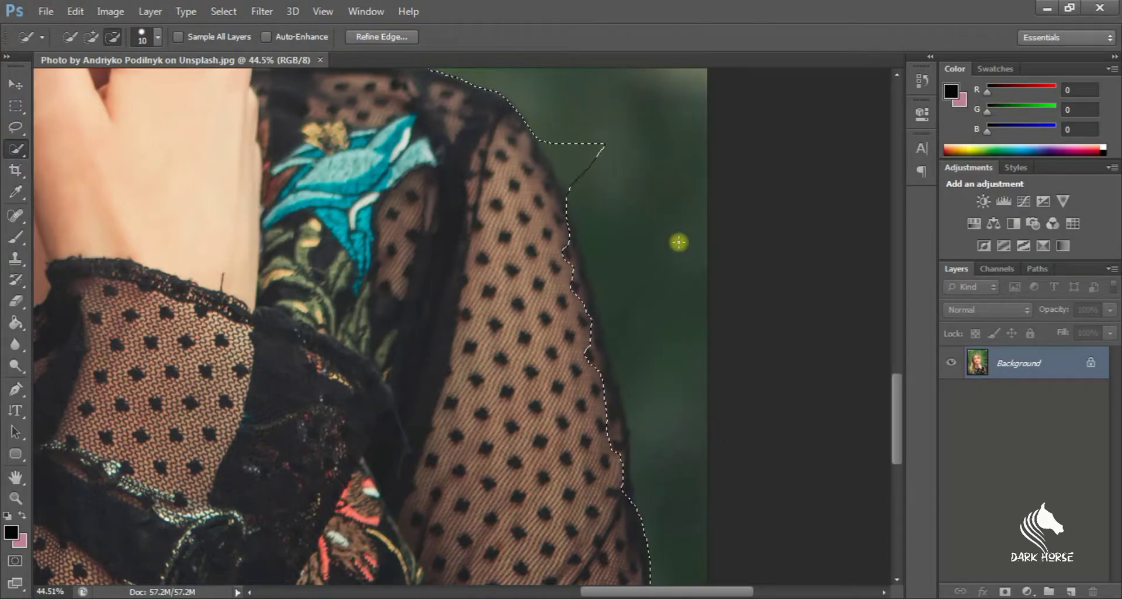
drag(559, 123, 584, 180)
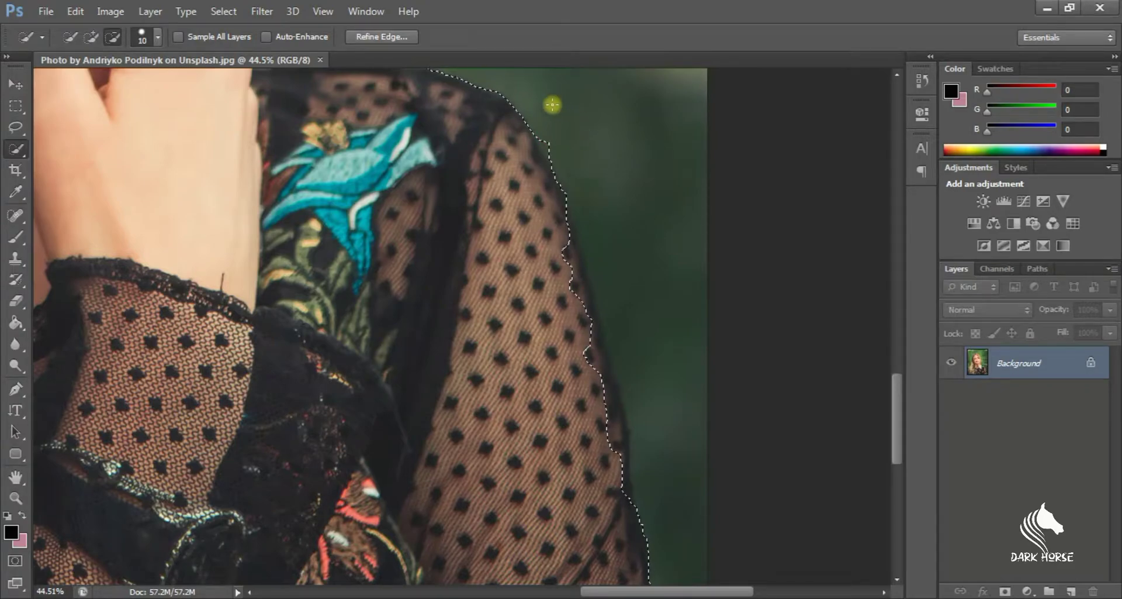
With a 6 px brush, tighten the selection along the sleeve and zoom out to the whole photo
click(159, 38)
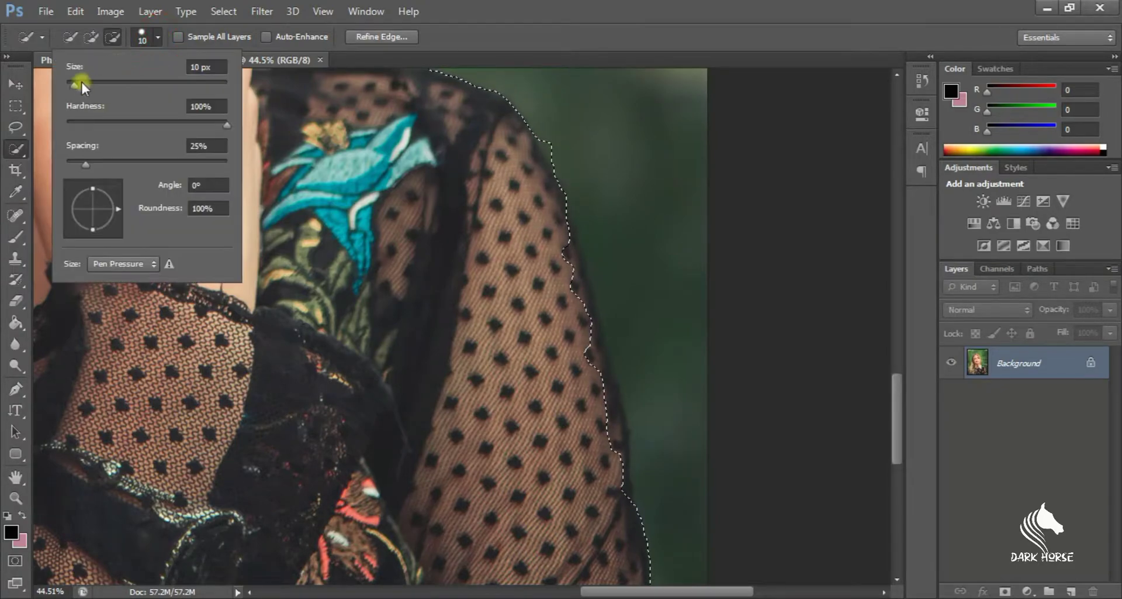
drag(80, 79, 69, 87)
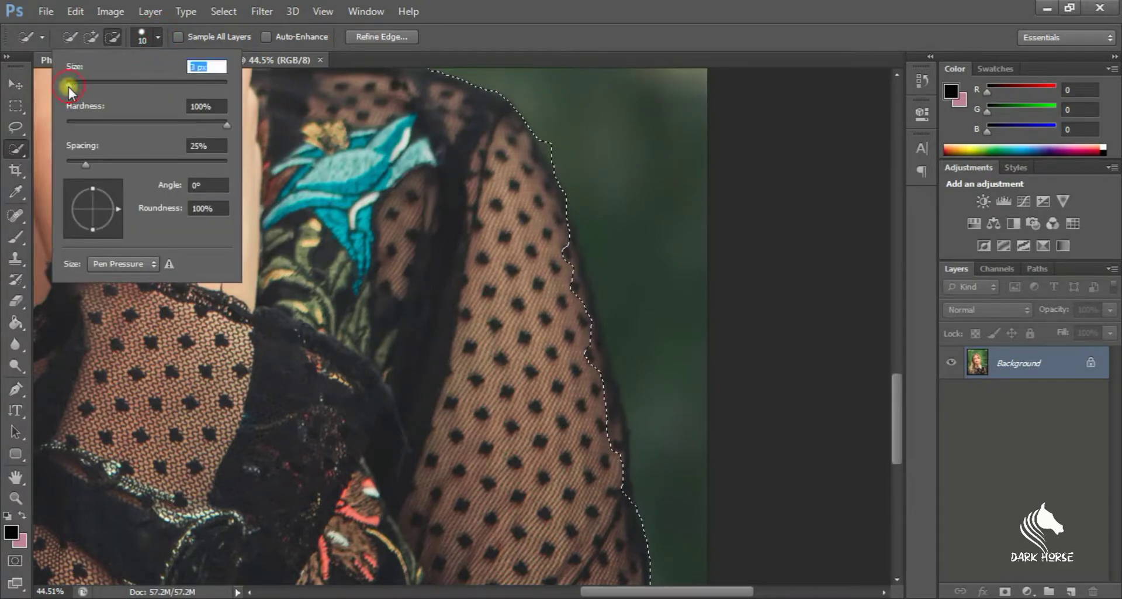
click(97, 38)
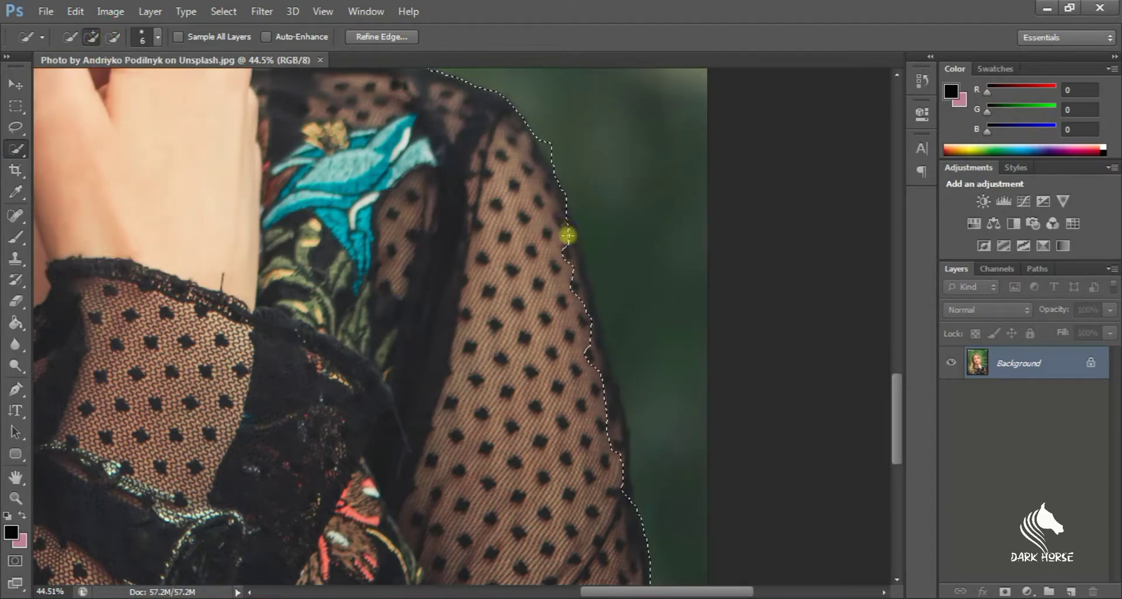
drag(584, 284, 594, 329)
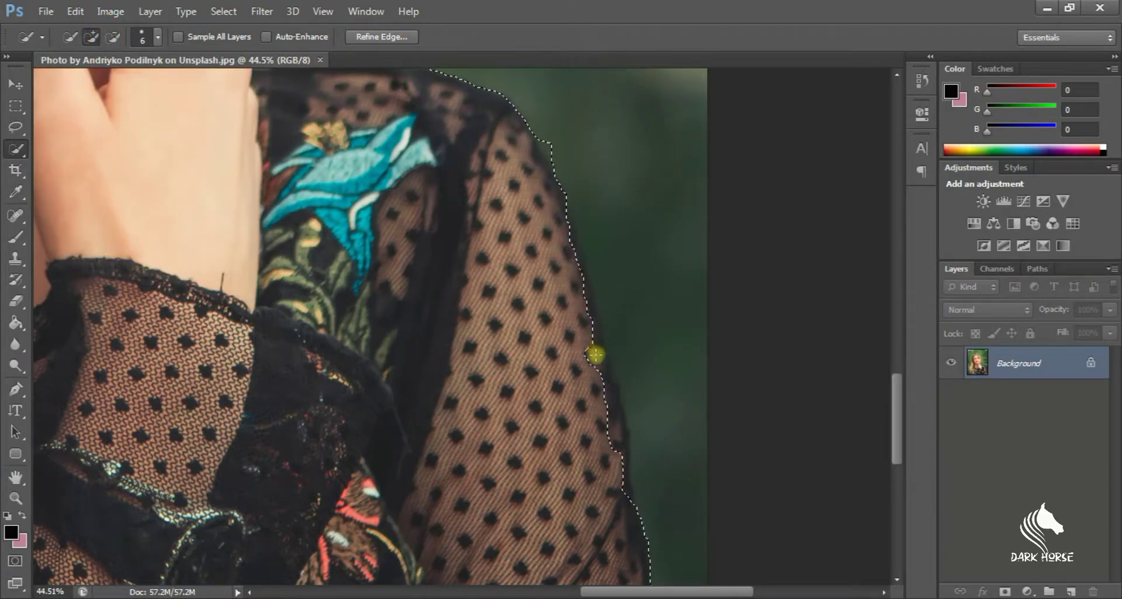
drag(610, 399, 621, 444)
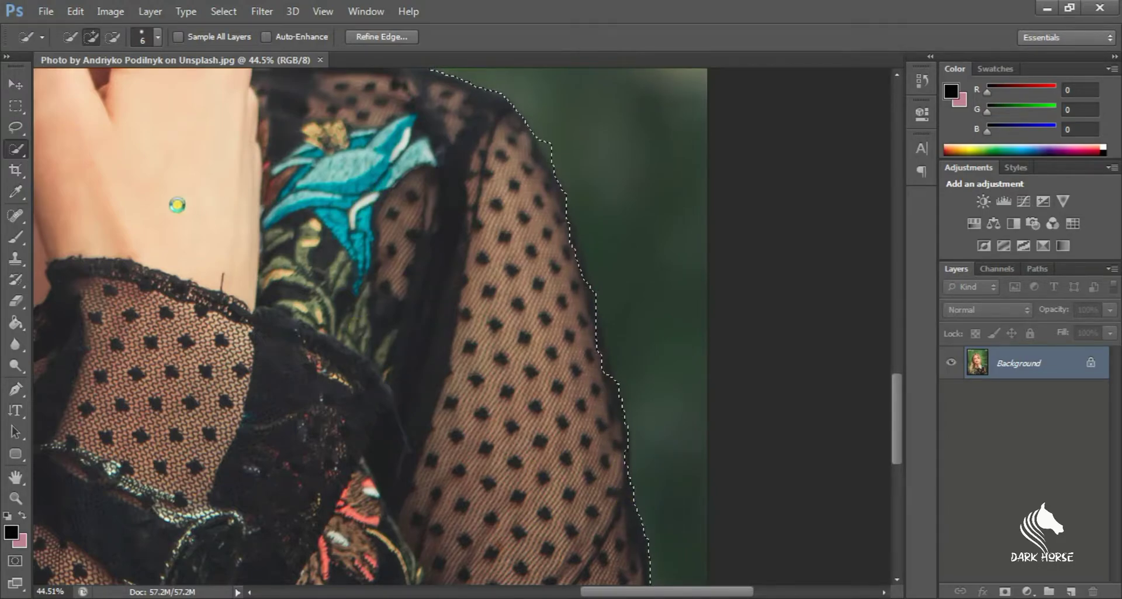
scroll(504, 243, down, 3)
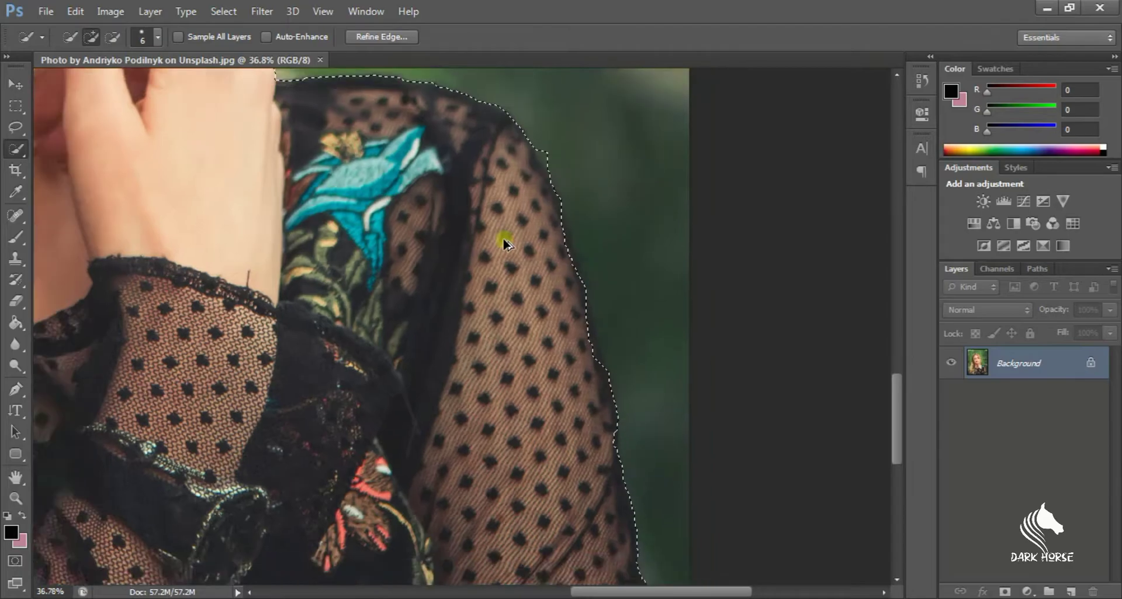
scroll(553, 256, down, 3)
scroll(553, 256, down, 2)
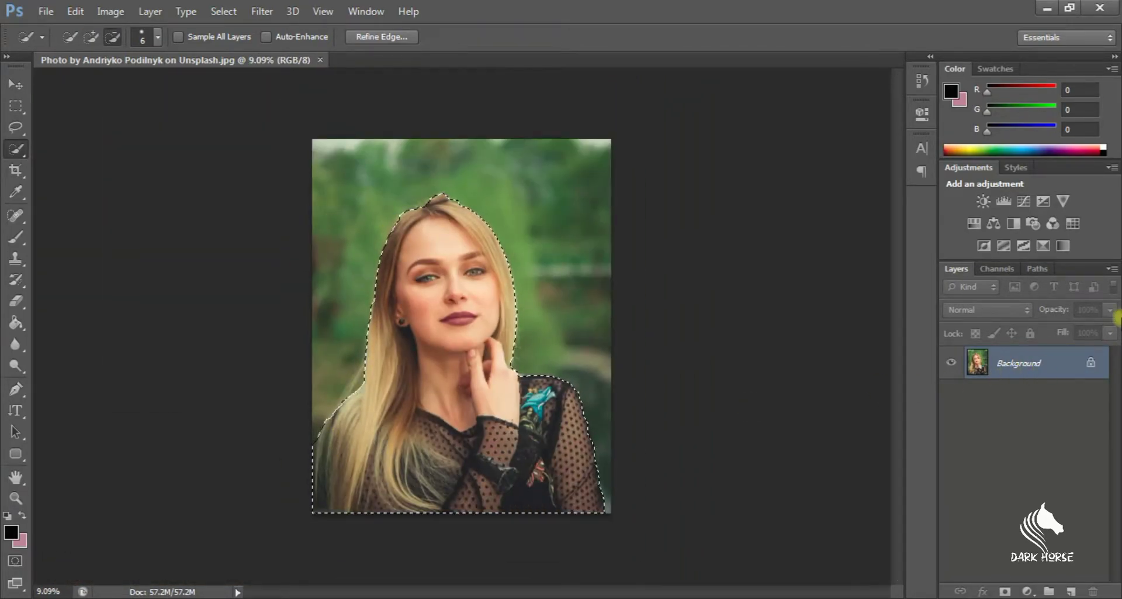
Convert the Background into Layer 0 and mask out everything but the selected woman
click(1004, 380)
right_click(1084, 369)
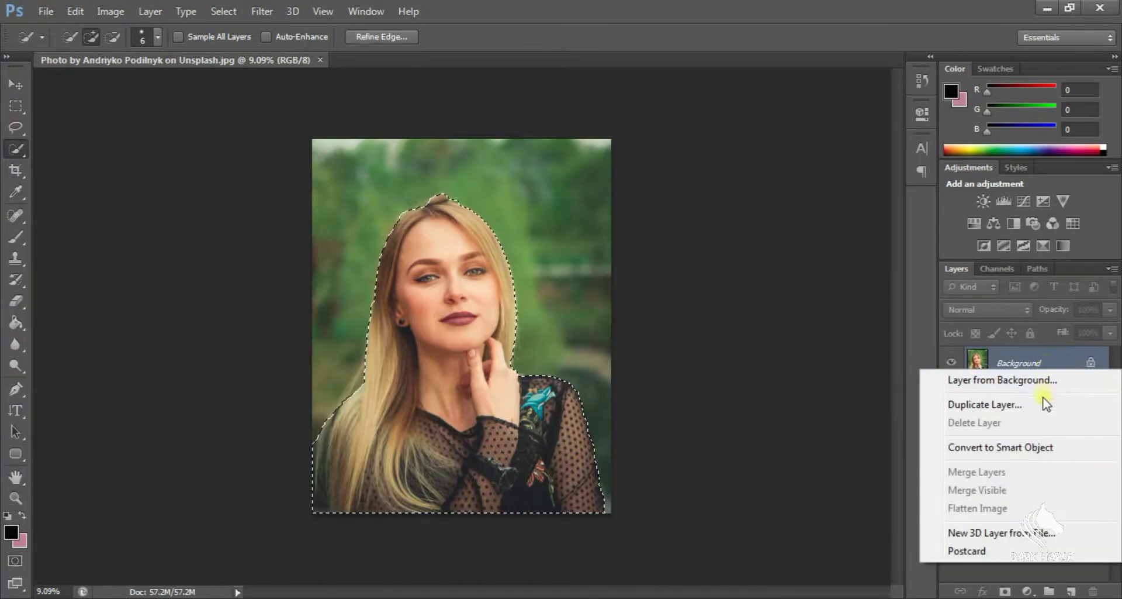
click(1041, 364)
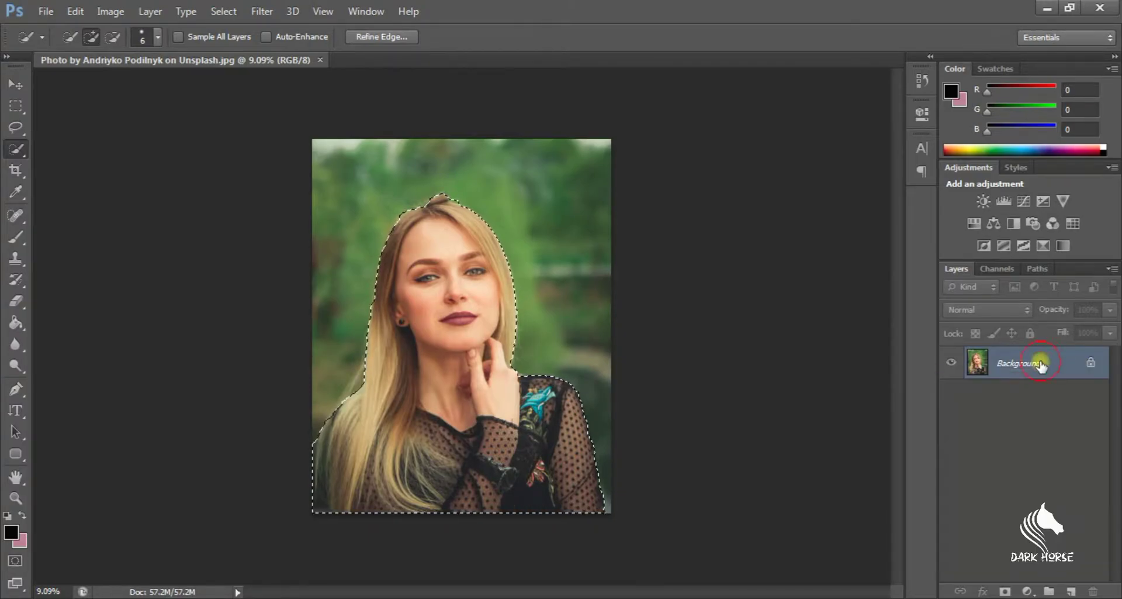
double_click(1091, 362)
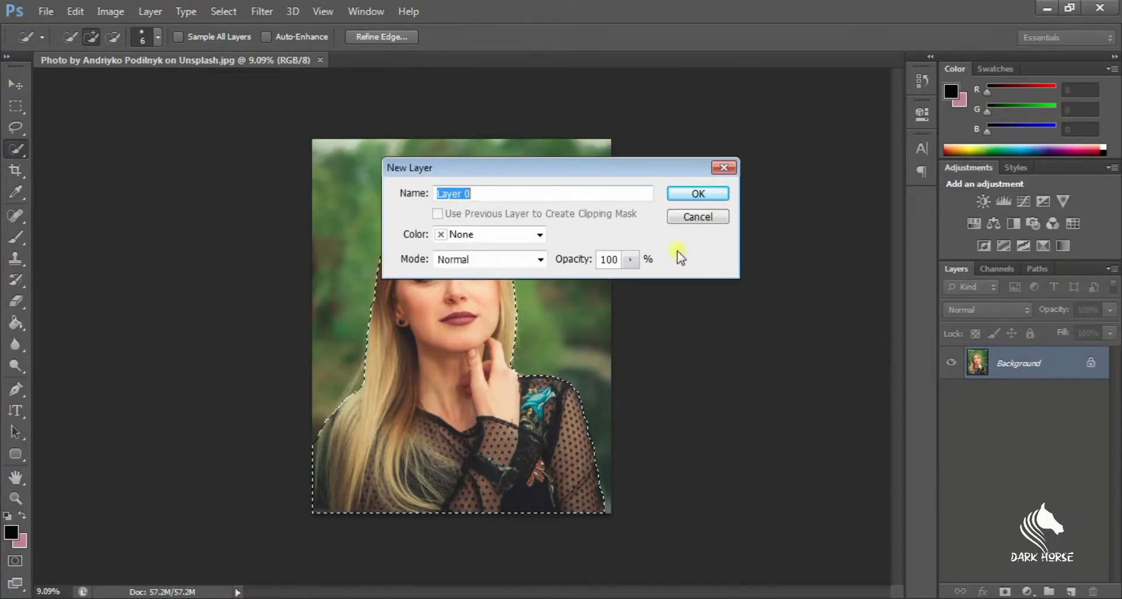
click(680, 199)
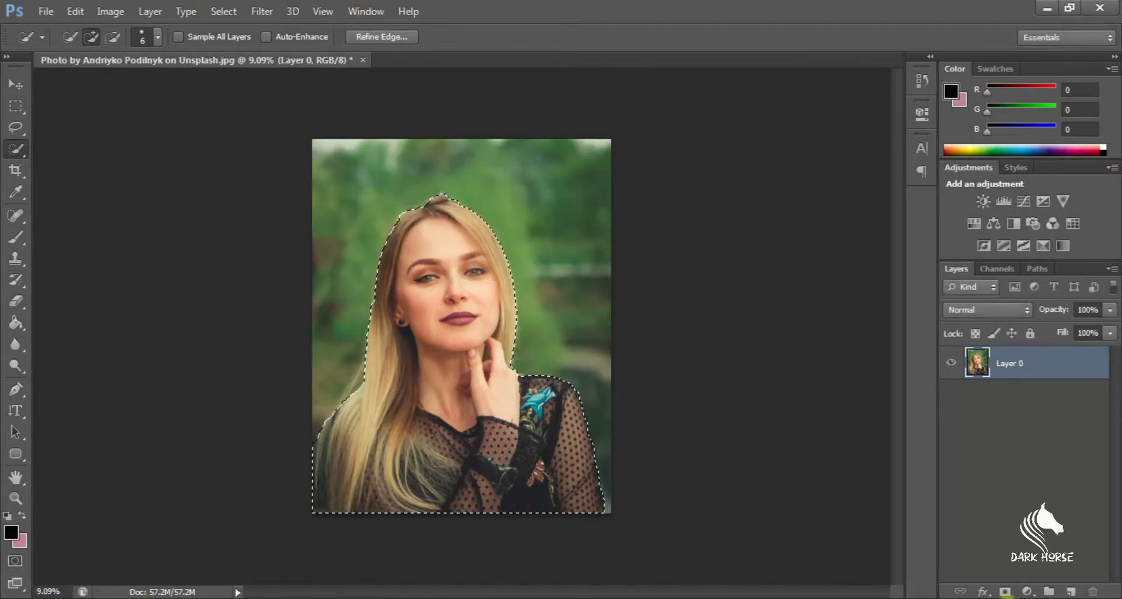
click(1006, 592)
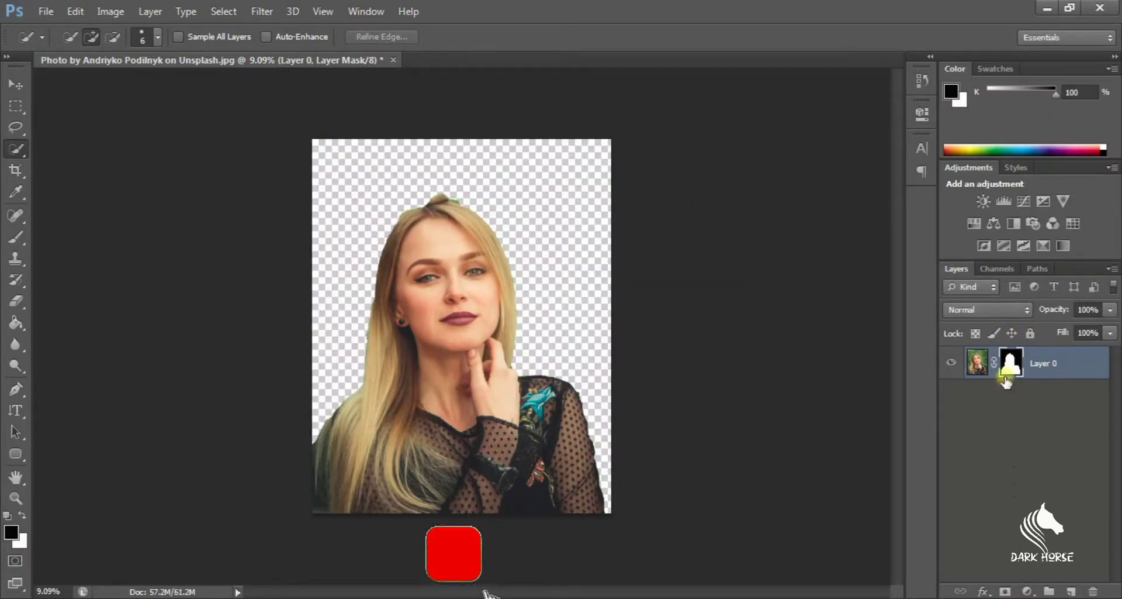
right_click(1008, 361)
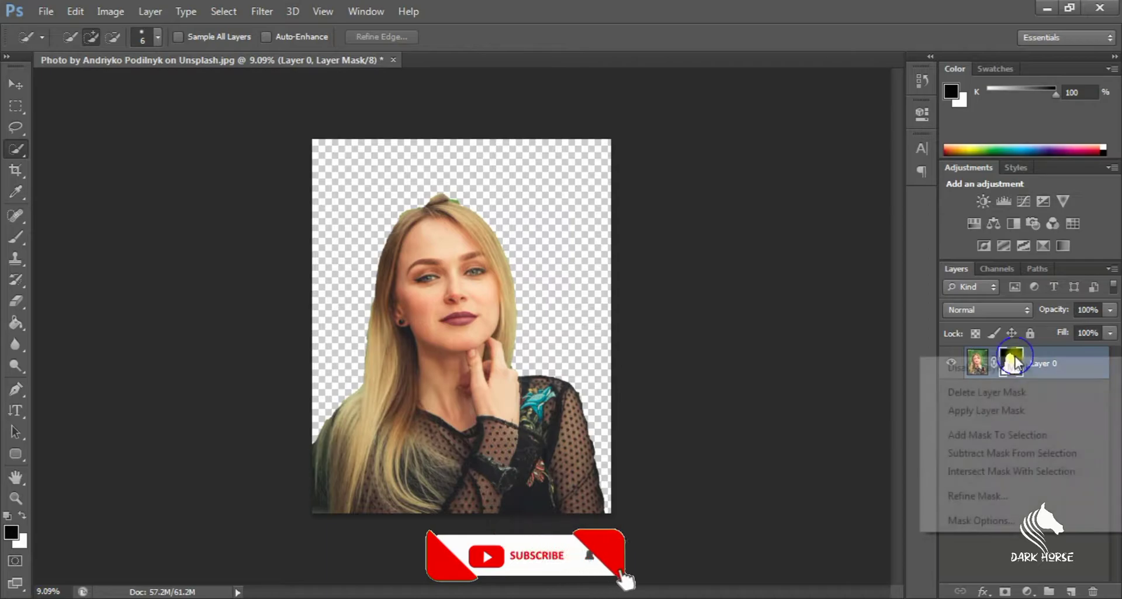
In Refine Mask, set the radius to 0.8 px and zoom in on the woman
click(1003, 497)
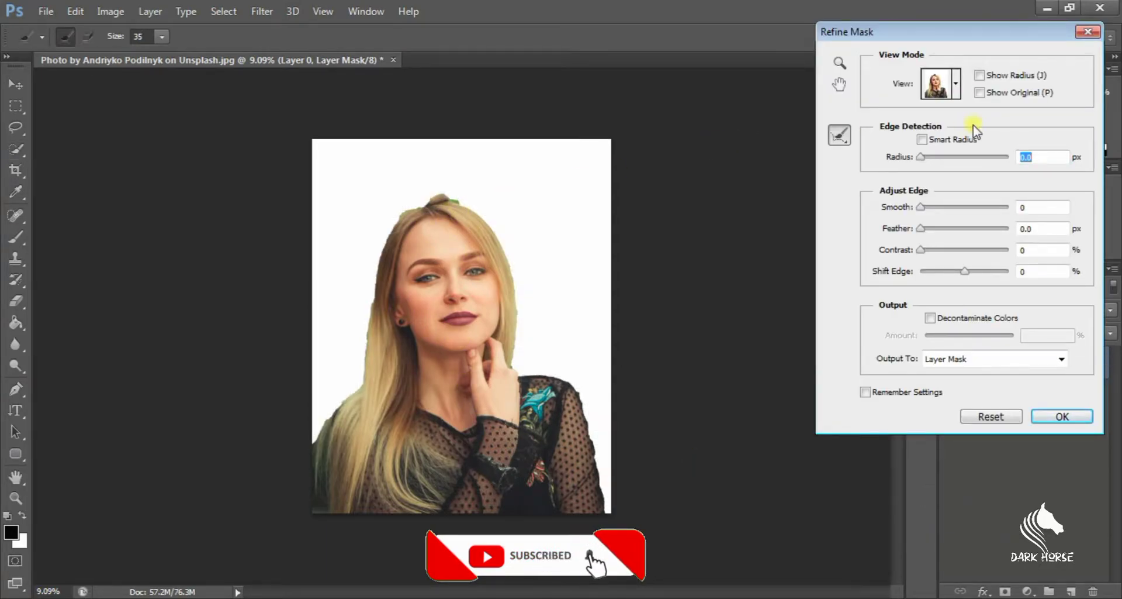
click(839, 62)
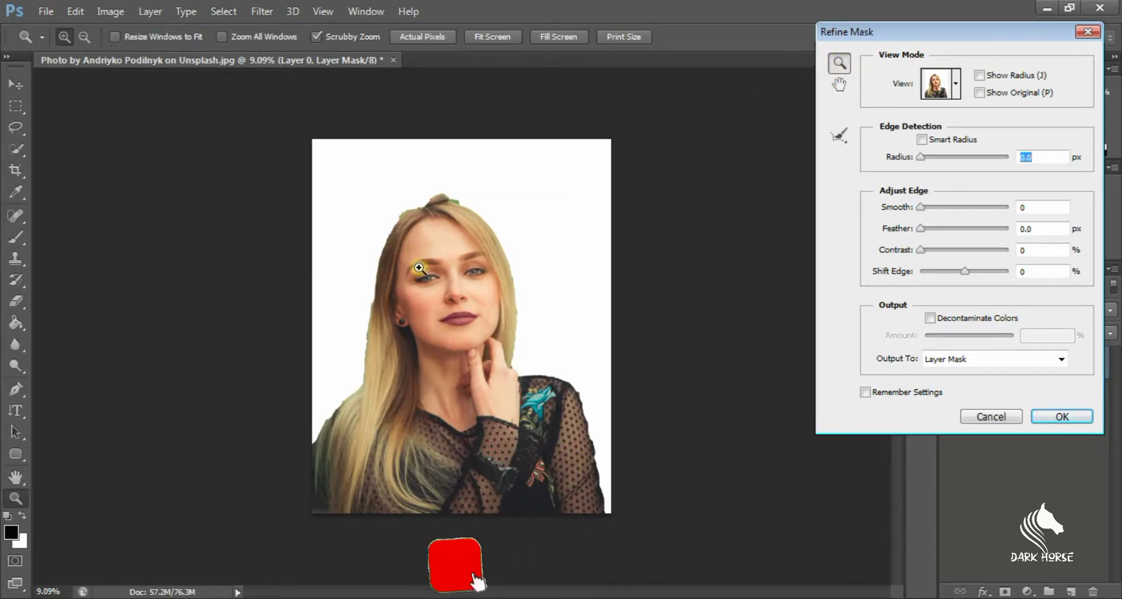
key(alt)
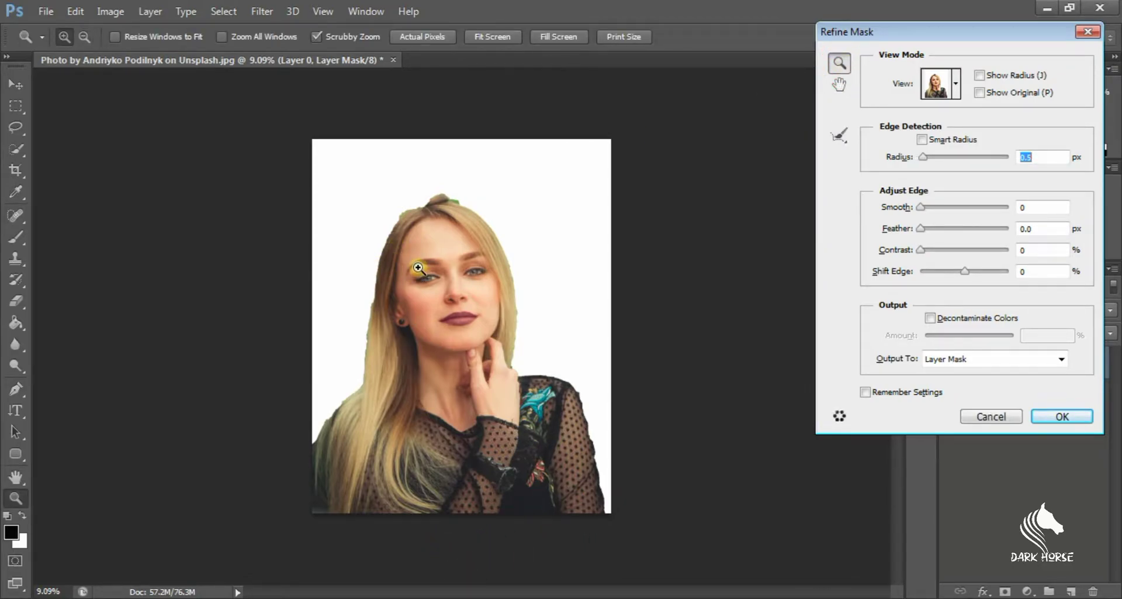
click(424, 261)
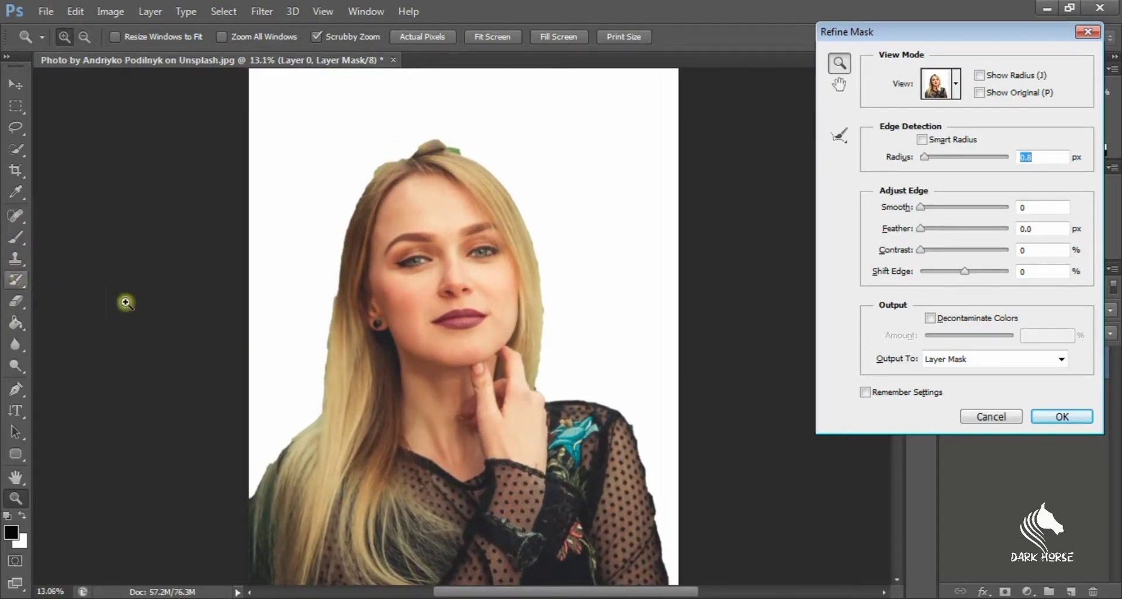
With a 175 Refine Radius brush, refine the hair edges at the top, left and lower left
click(840, 135)
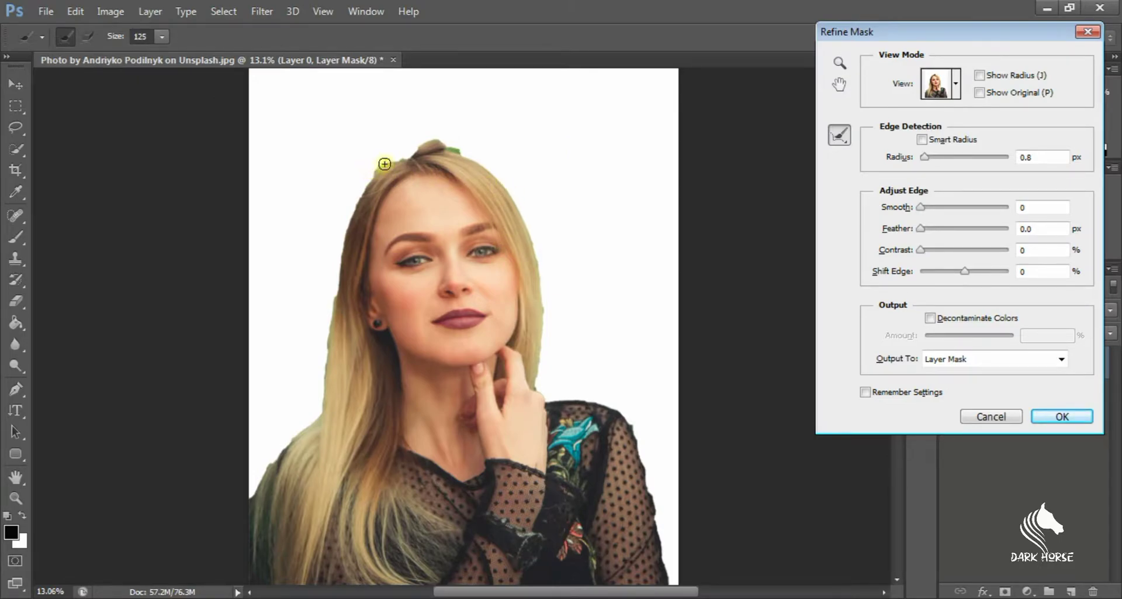
key(bracketright)
key(bracketright)
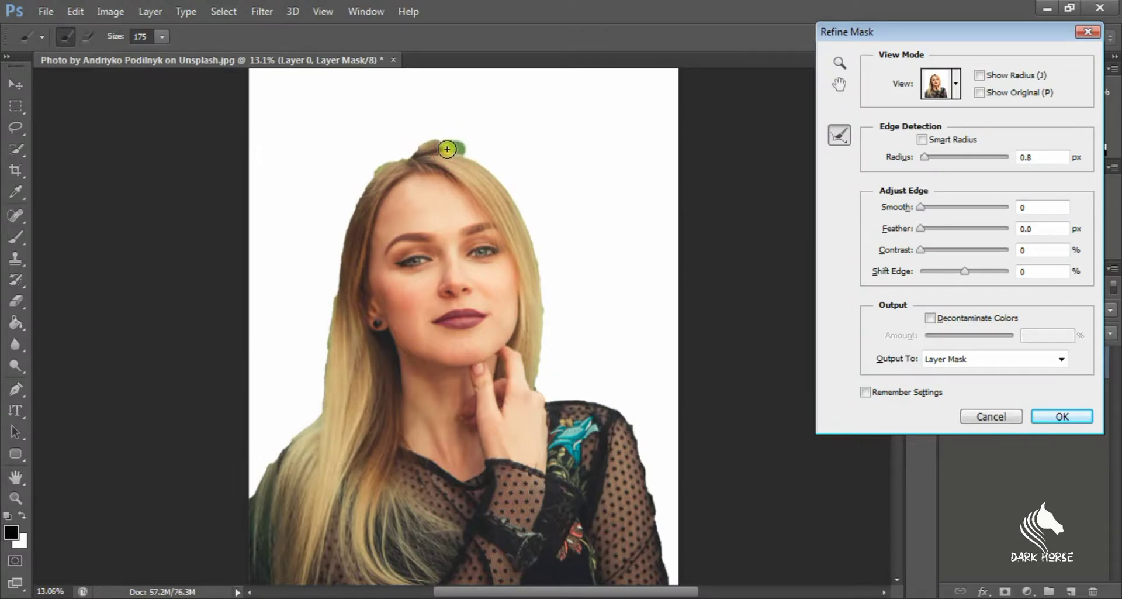
mouse_move(448, 149)
mouse_down()
mouse_move(399, 163)
mouse_move(324, 320)
mouse_up()
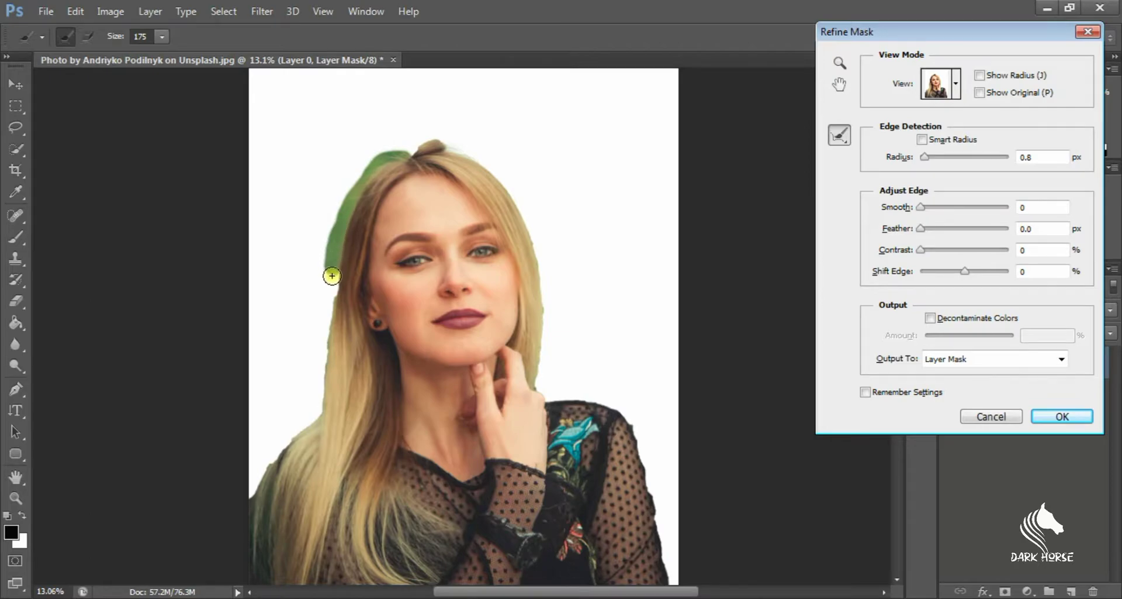
drag(324, 320, 314, 416)
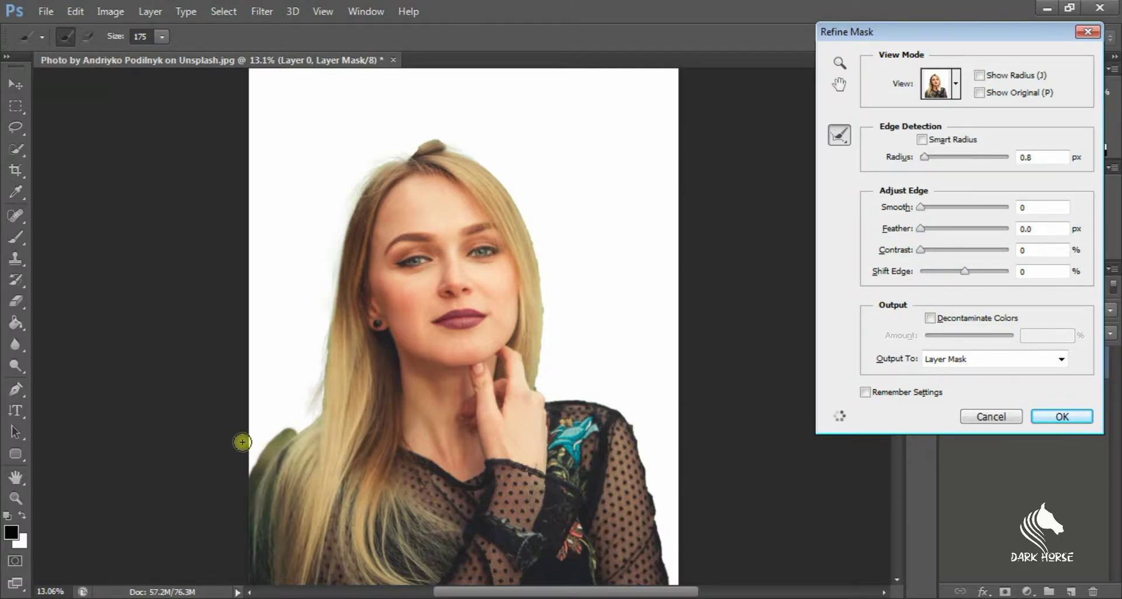
mouse_move(290, 436)
mouse_down()
mouse_move(243, 440)
mouse_move(246, 560)
mouse_up()
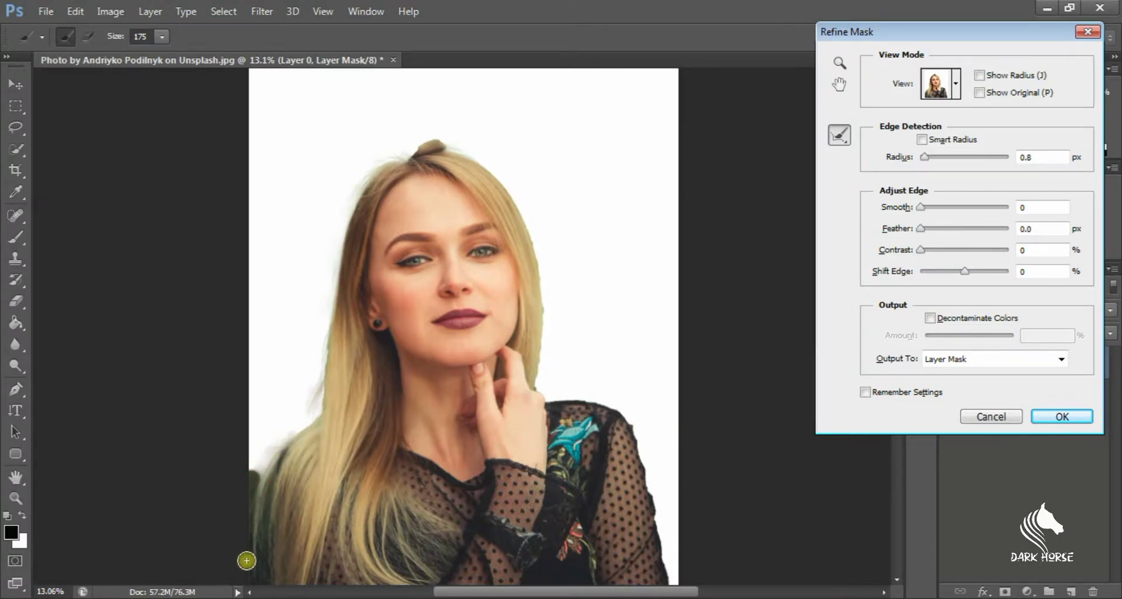
With the refine brush at 78, clean the right shoulder fringe and right hair edge
click(163, 37)
drag(143, 55, 117, 55)
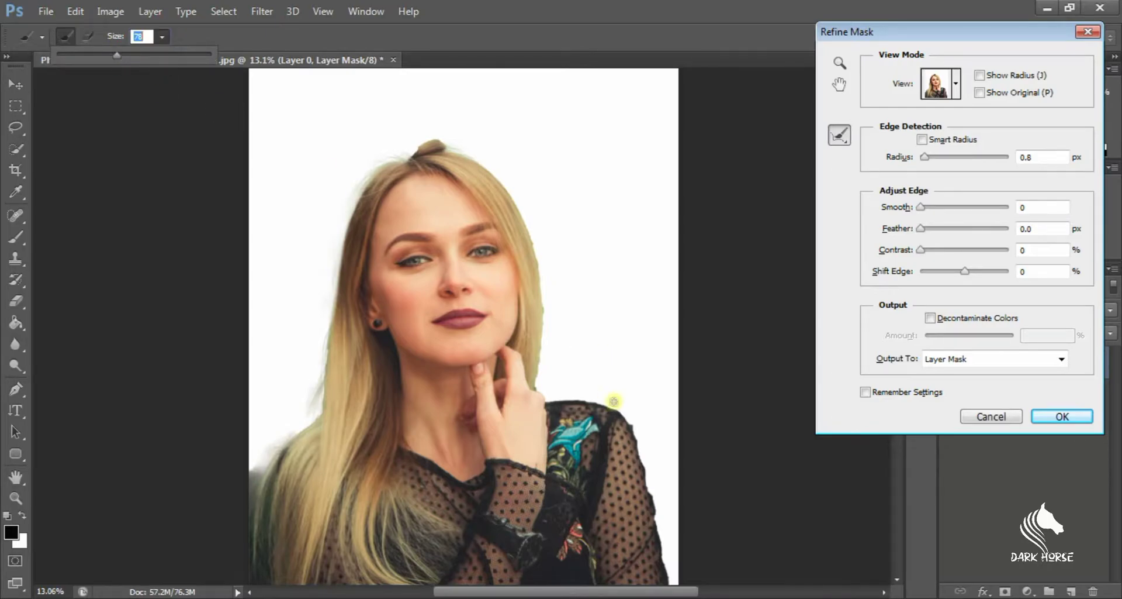
key(Return)
drag(630, 421, 641, 443)
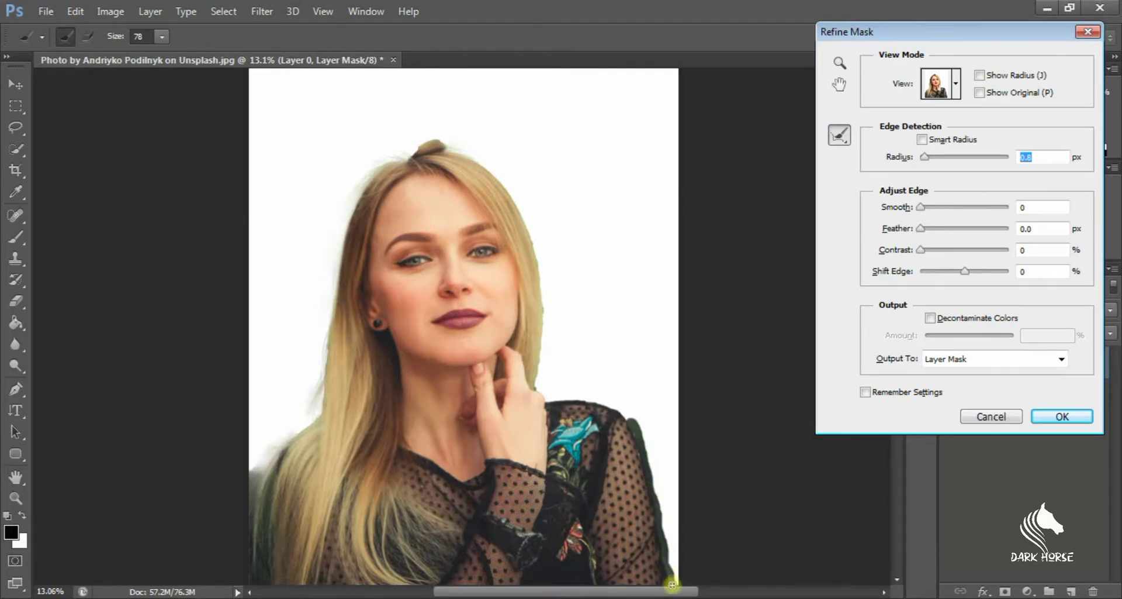
drag(674, 591, 736, 511)
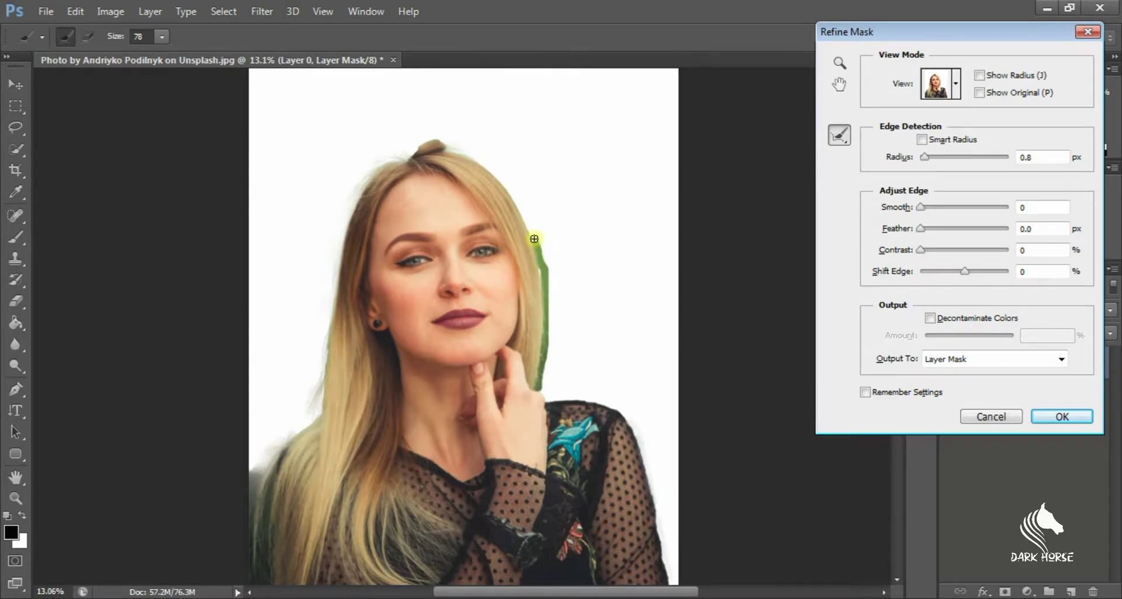
drag(538, 223, 539, 224)
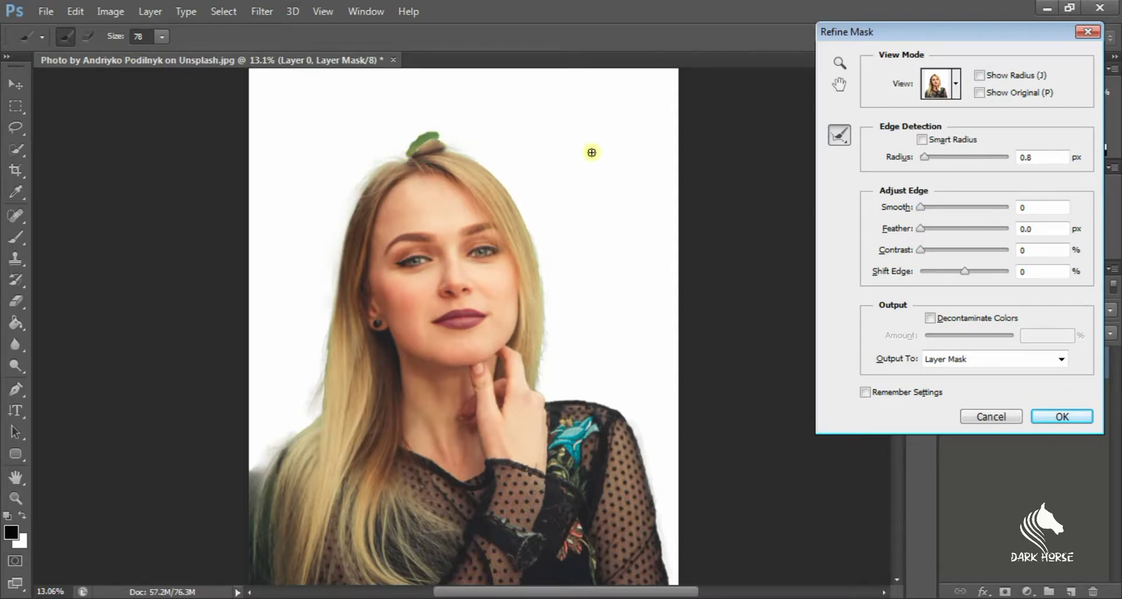
Refine the left hair edge with a 600 brush, then erase that refinement again
scroll(785, 229, down, 2)
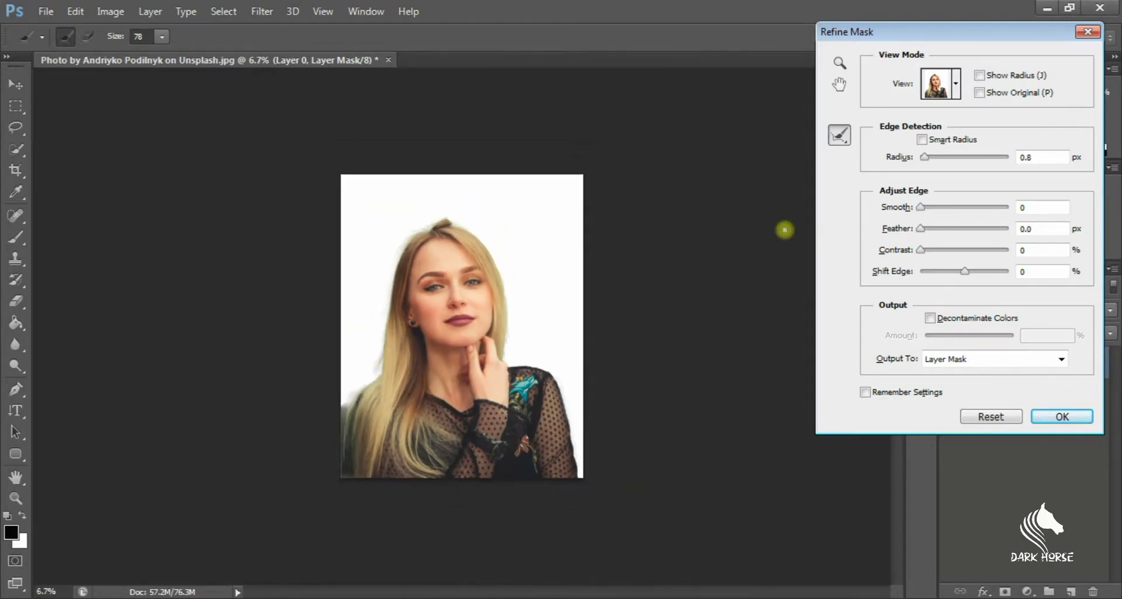
scroll(462, 419, up, 1)
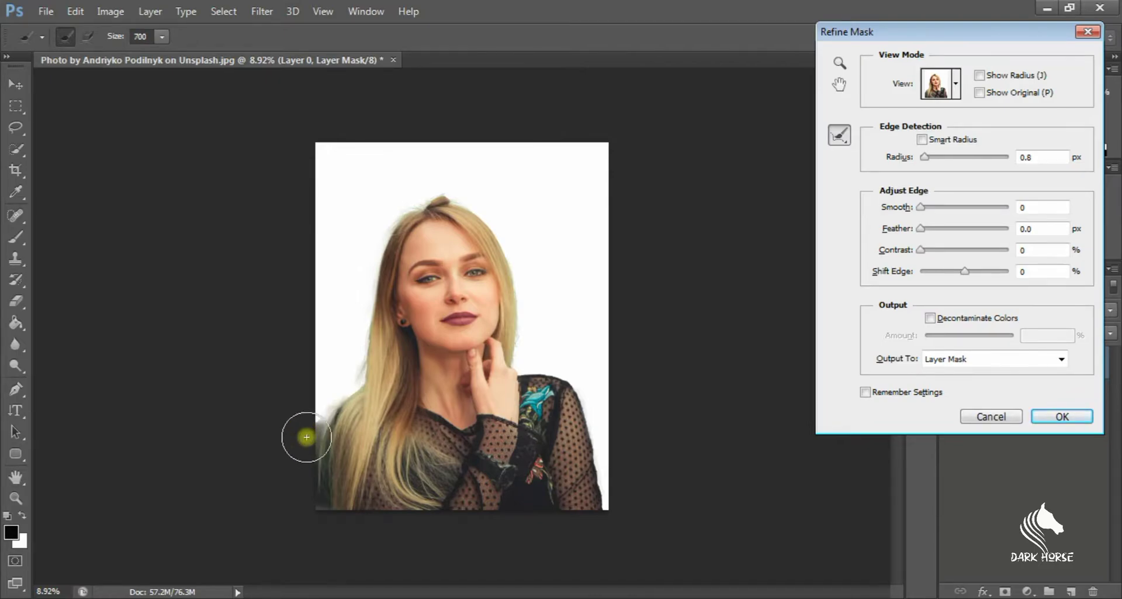
key(bracketleft)
mouse_move(306, 437)
mouse_down()
mouse_move(293, 408)
mouse_move(311, 408)
mouse_move(302, 489)
mouse_up()
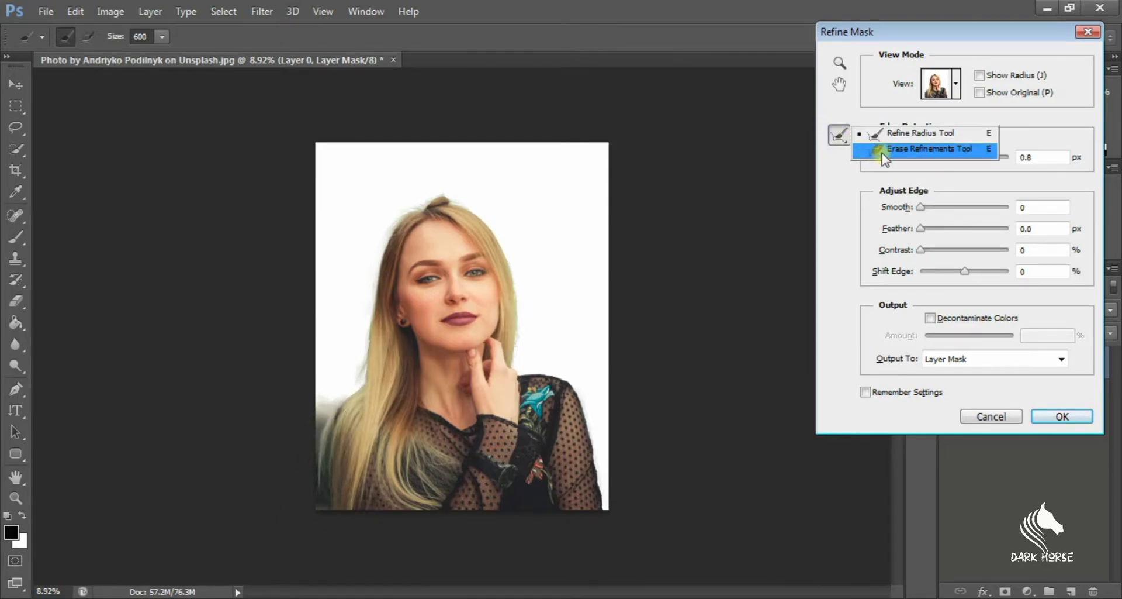
click(888, 148)
drag(311, 400, 319, 409)
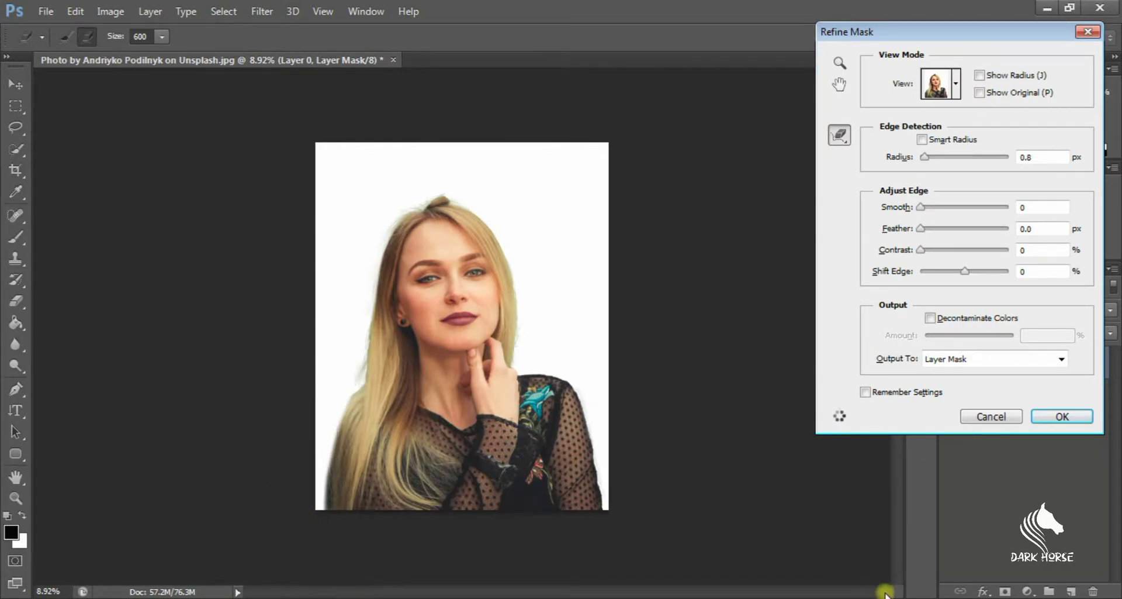
With the Refine Radius Tool, brush over the left and lower-left hair edges
click(840, 135)
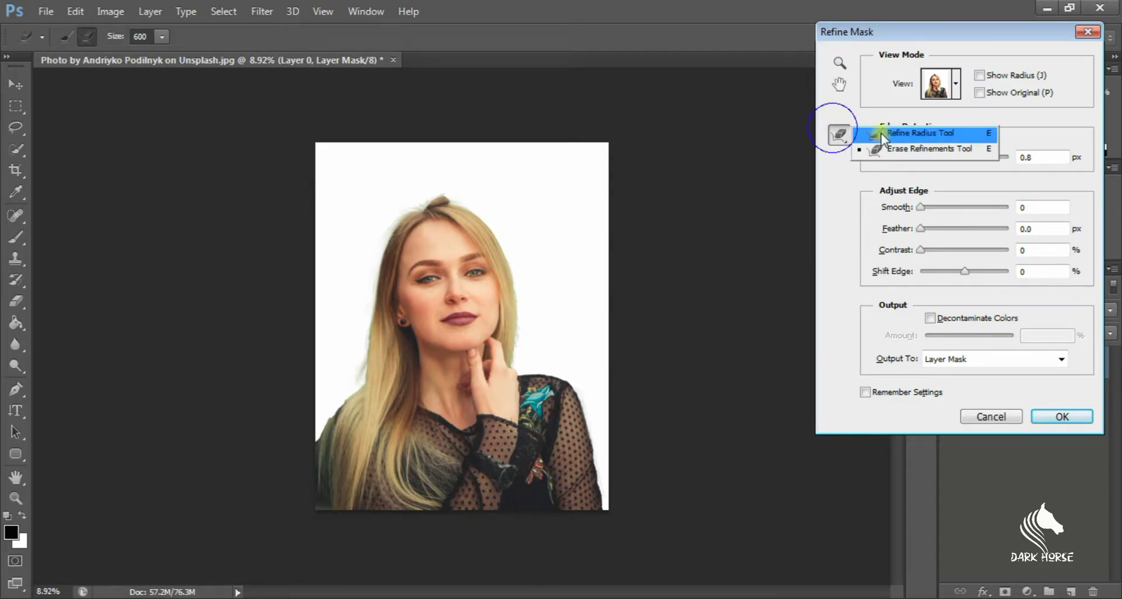
click(894, 130)
drag(306, 409, 296, 520)
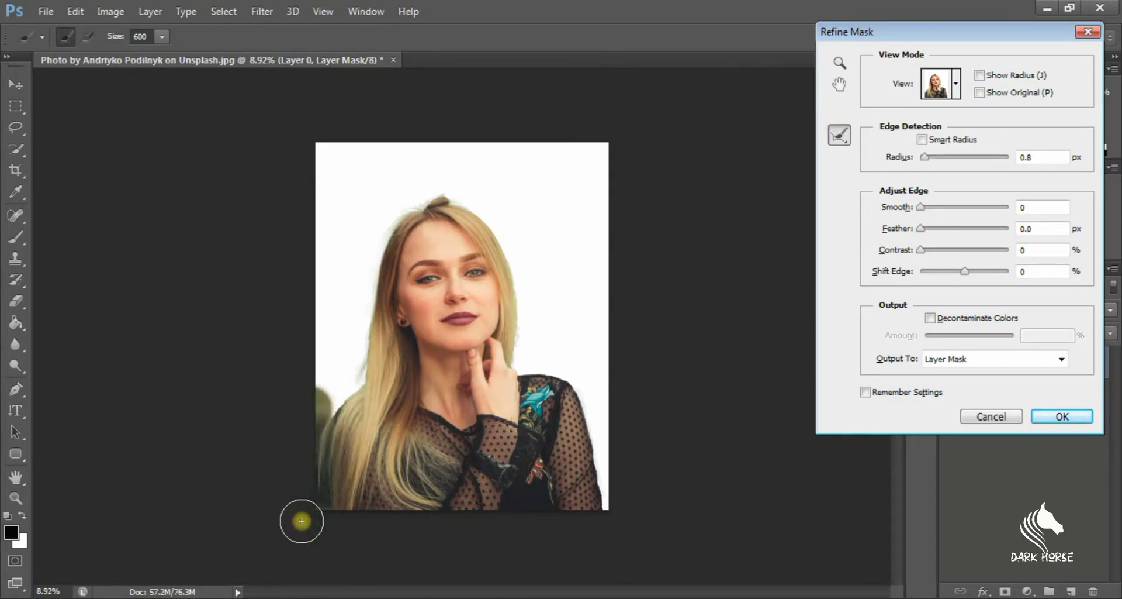
drag(286, 325, 328, 400)
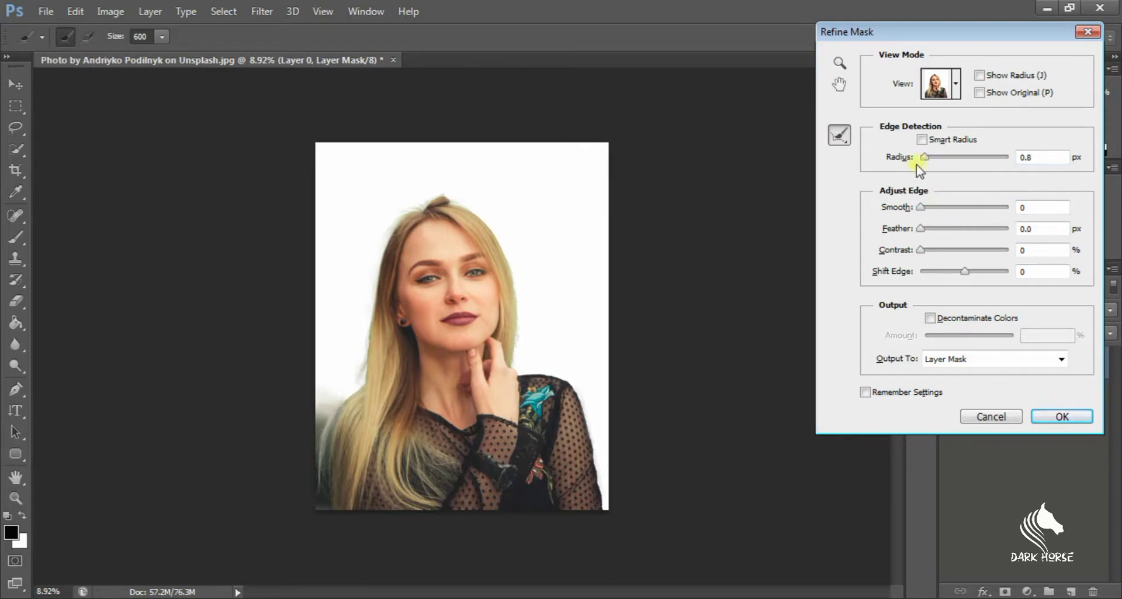
Enable Smart Radius at 1.2 px and apply the refined mask
click(923, 140)
drag(926, 157, 930, 164)
click(932, 161)
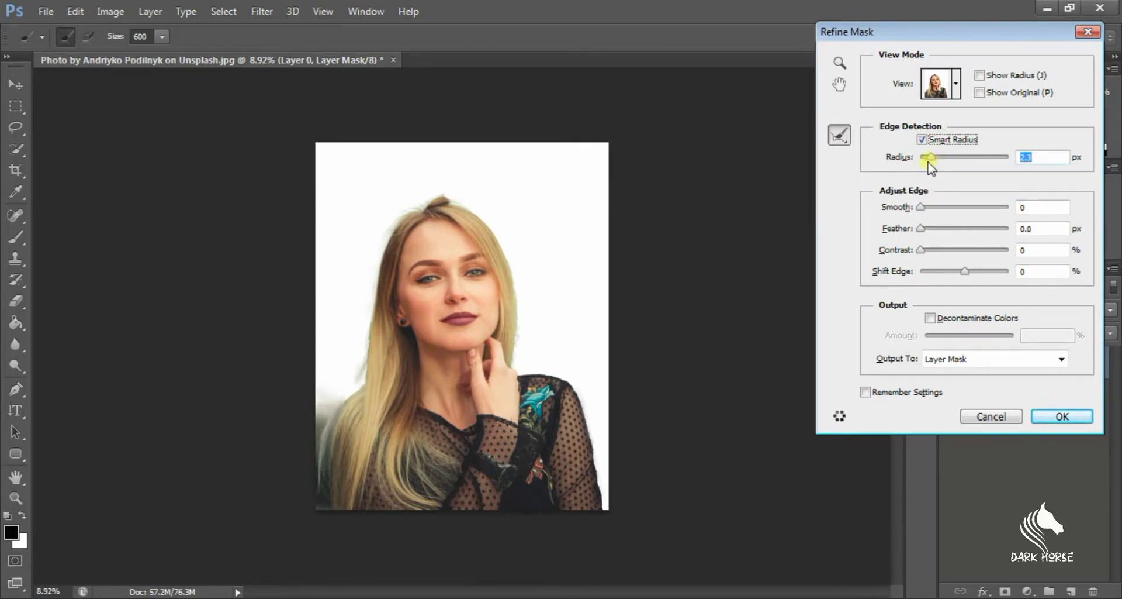
drag(931, 166, 927, 159)
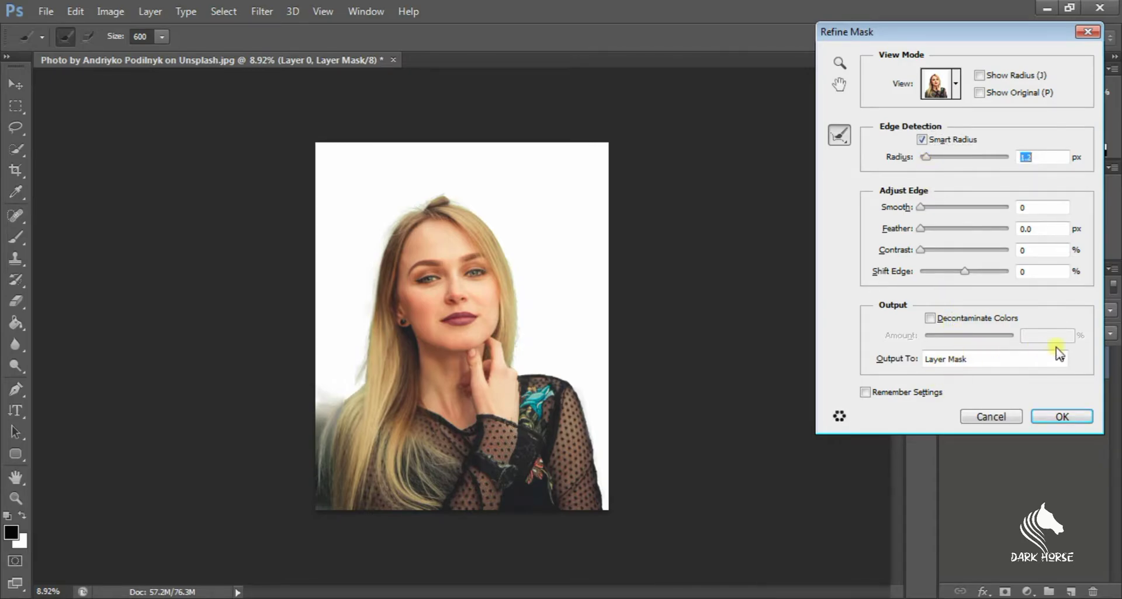
click(1044, 415)
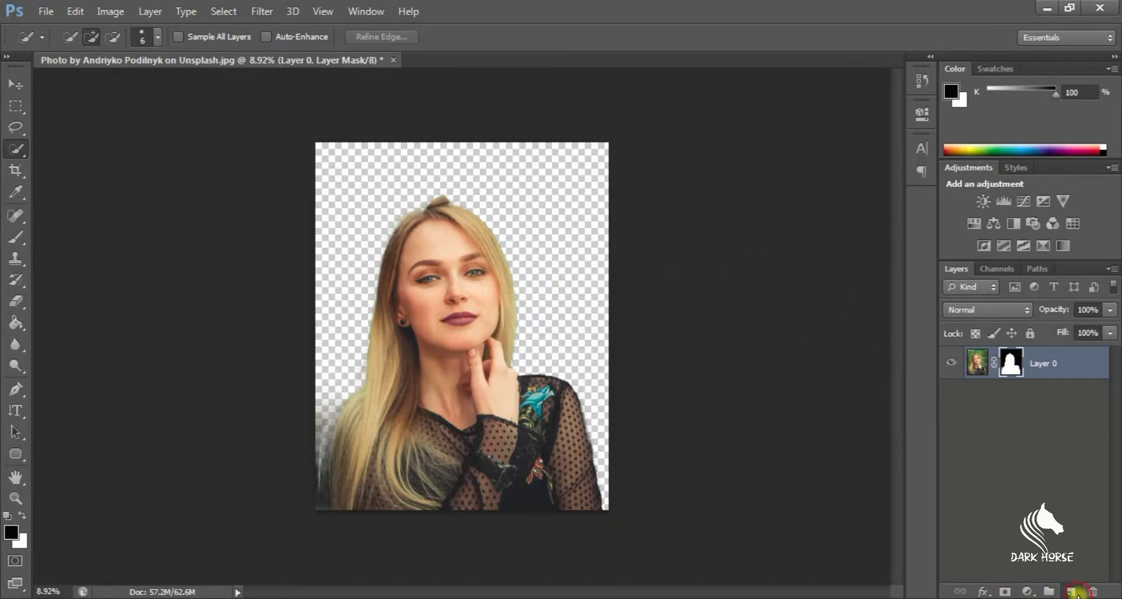
Add Layer 1, fill it with near-white using the Paint Bucket, and place it beneath Layer 0
click(1075, 592)
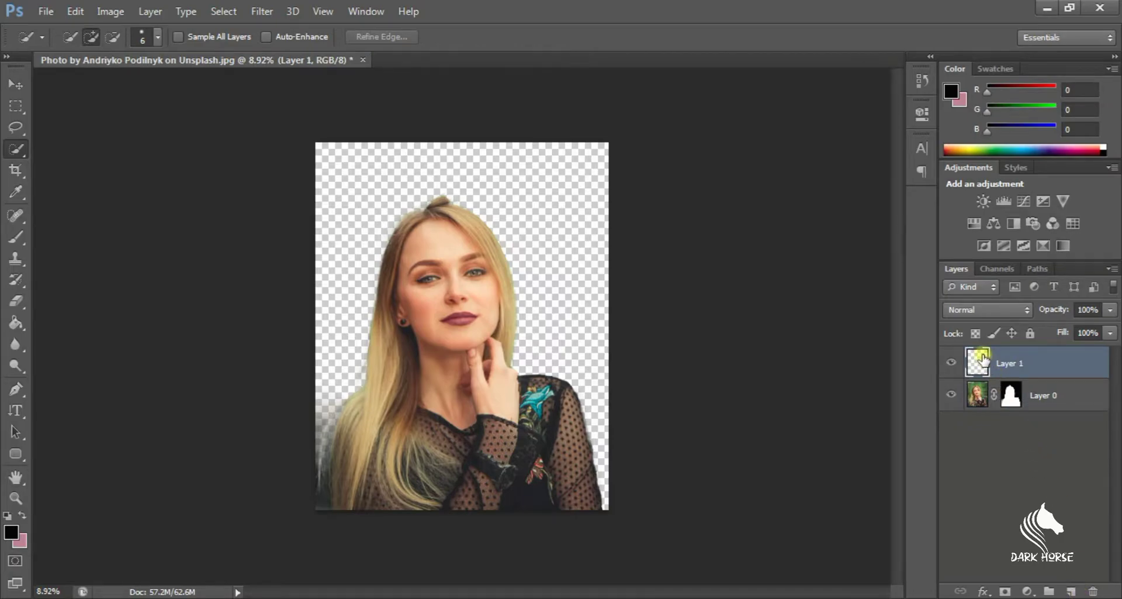
click(14, 323)
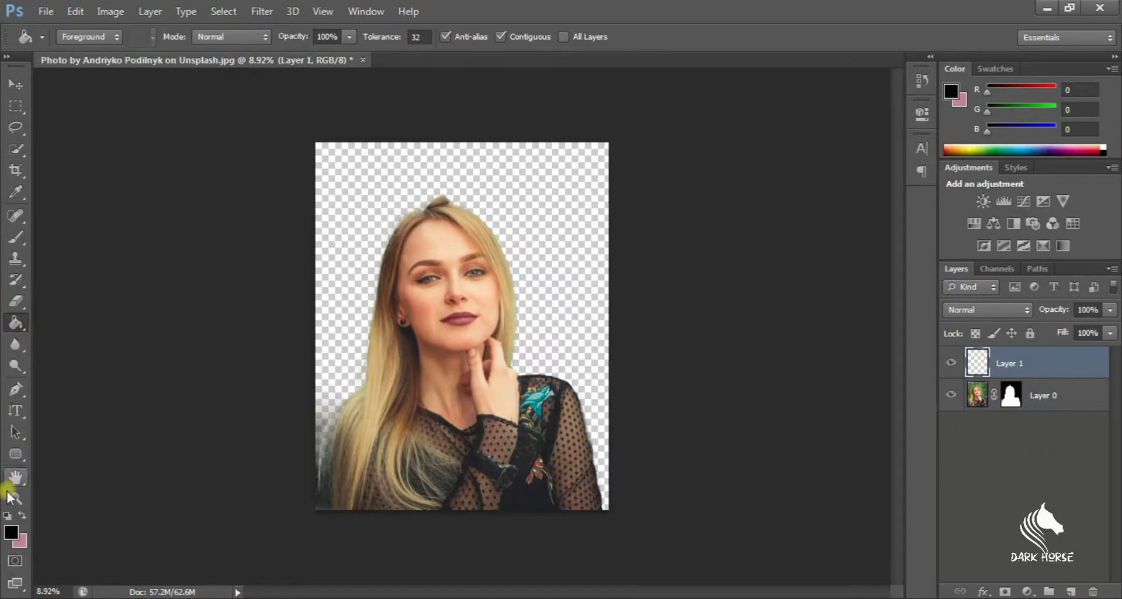
click(11, 532)
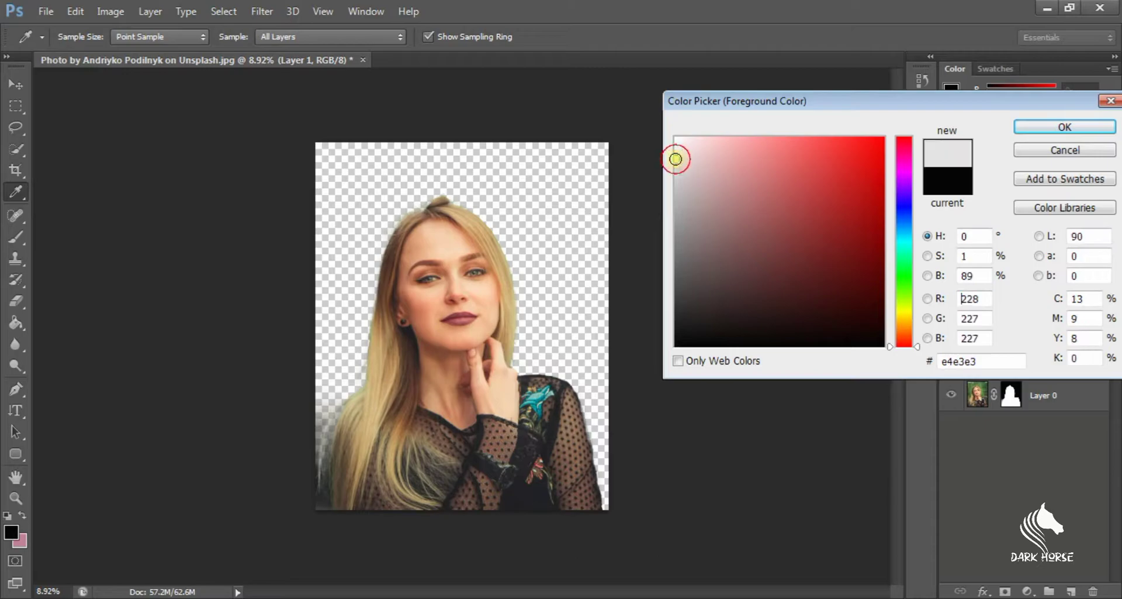
drag(671, 155, 680, 138)
click(1065, 127)
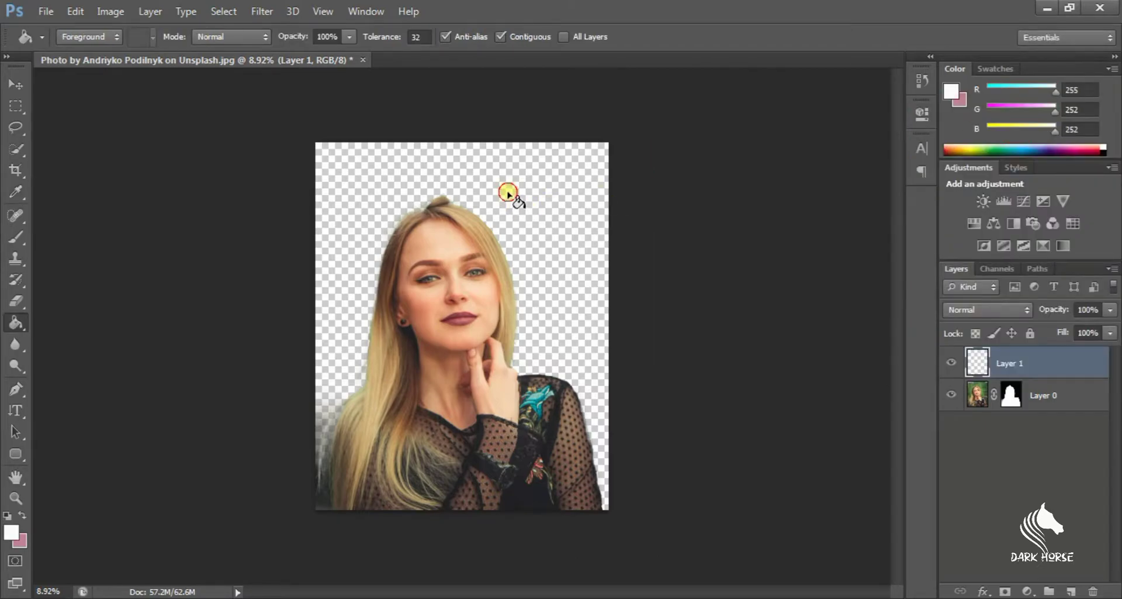
click(509, 197)
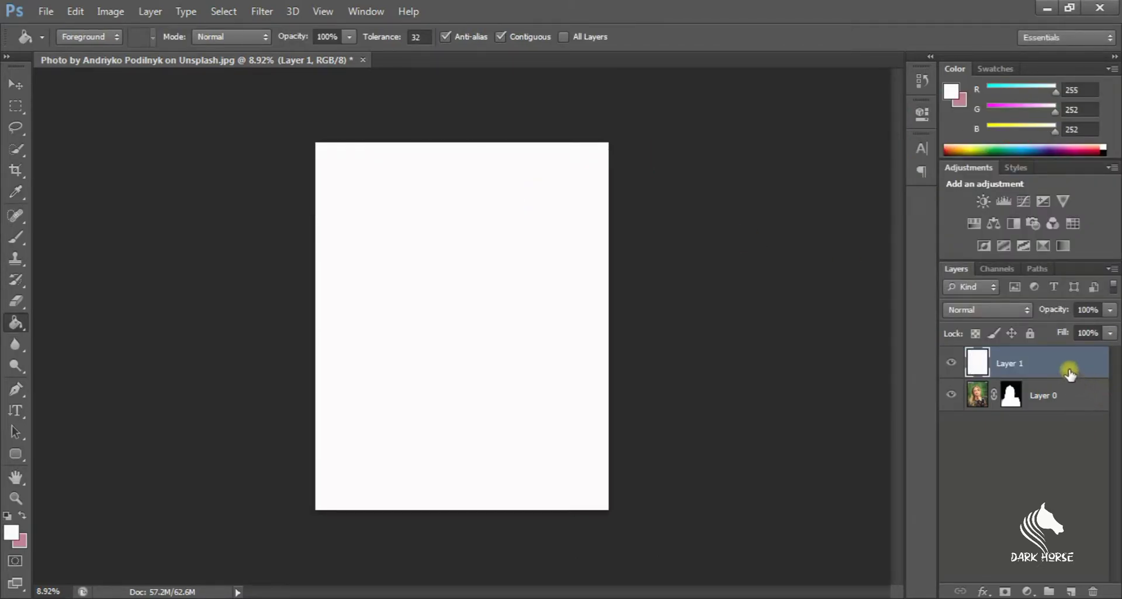
drag(1070, 373, 1052, 415)
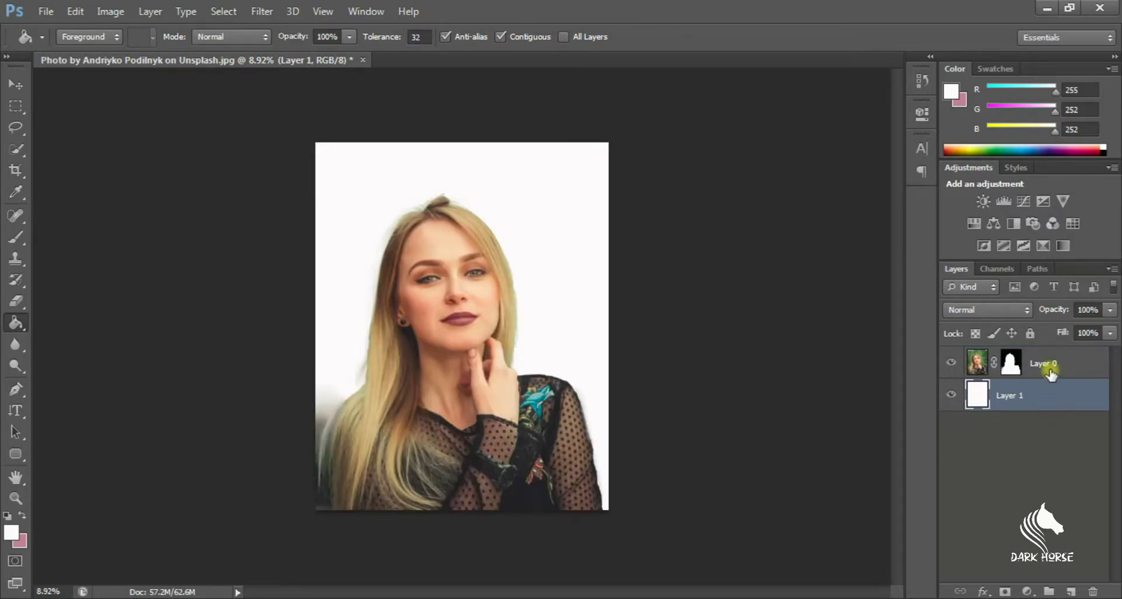
Duplicate Layer 0 and move white Layer 1 between the copy and the original
right_click(1051, 370)
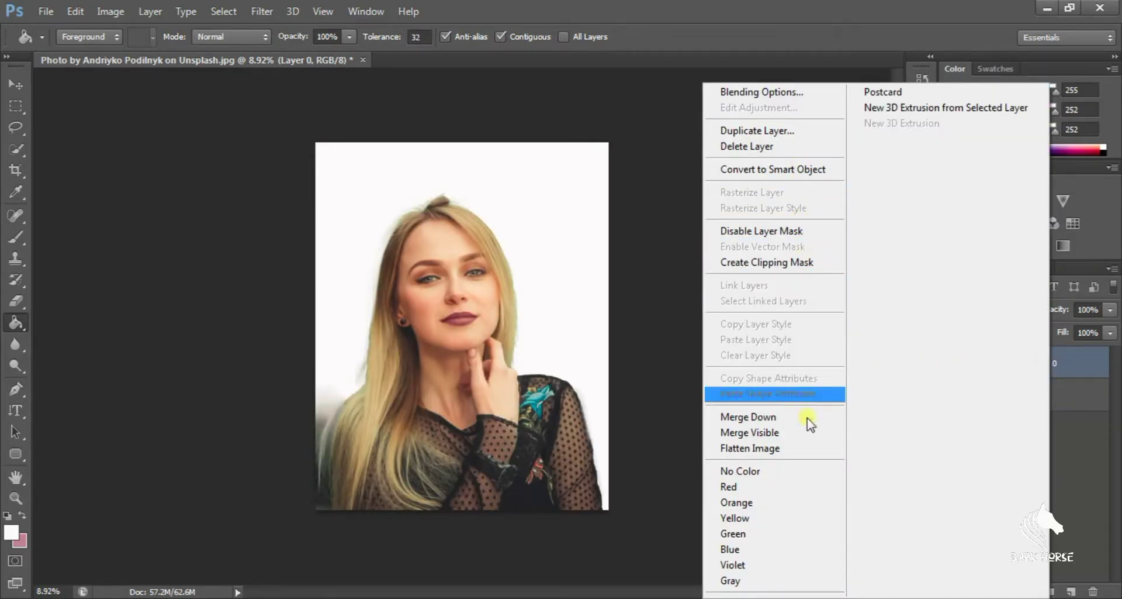
click(1084, 350)
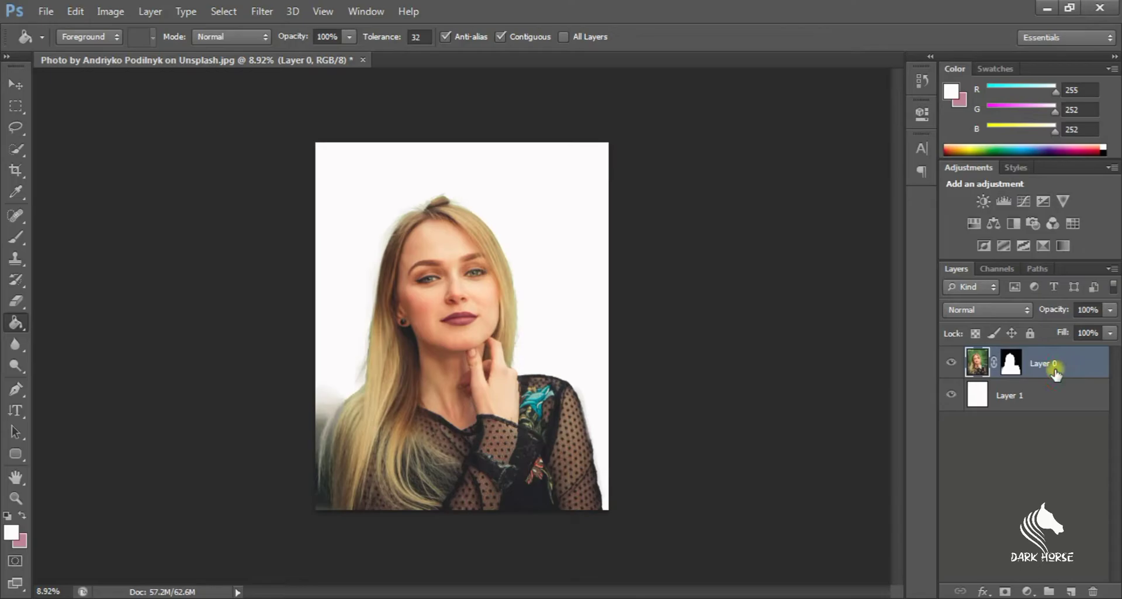
right_click(1052, 370)
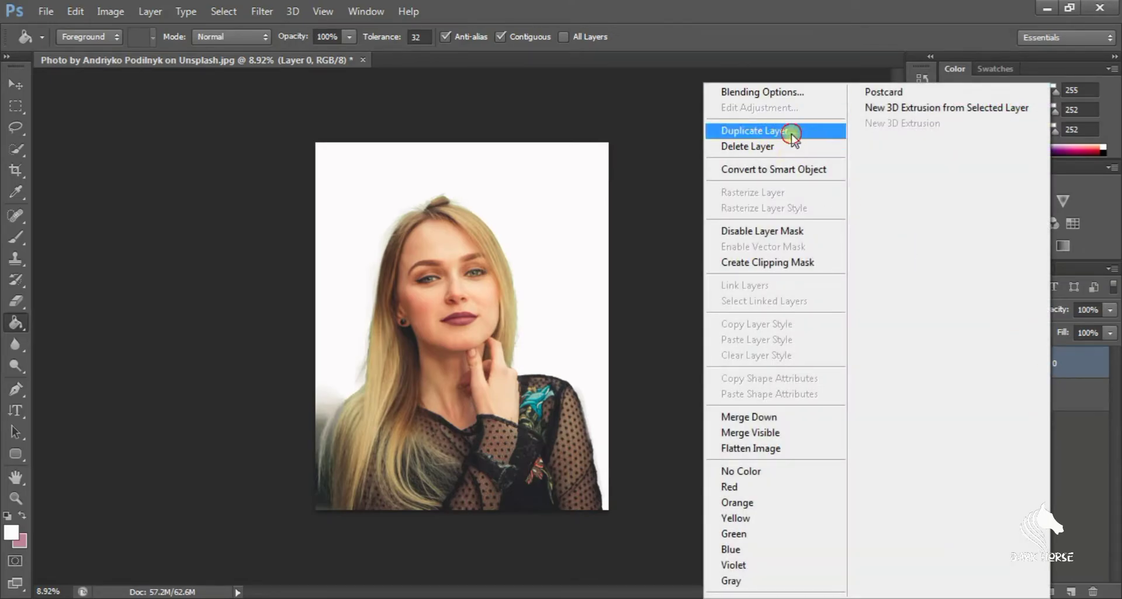
click(786, 130)
click(704, 185)
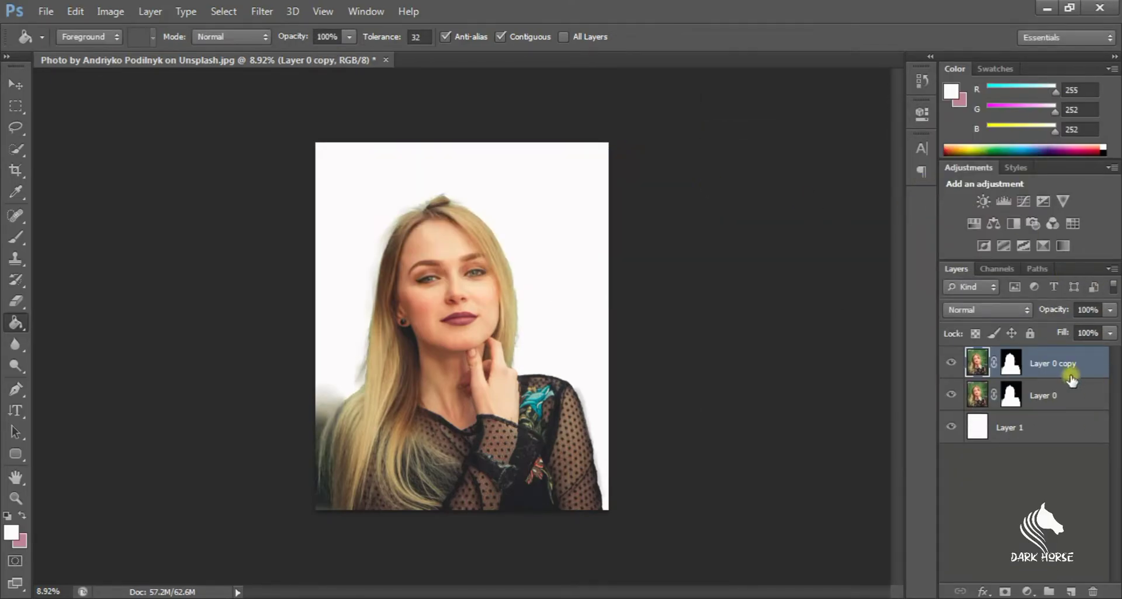
drag(1055, 430, 1059, 383)
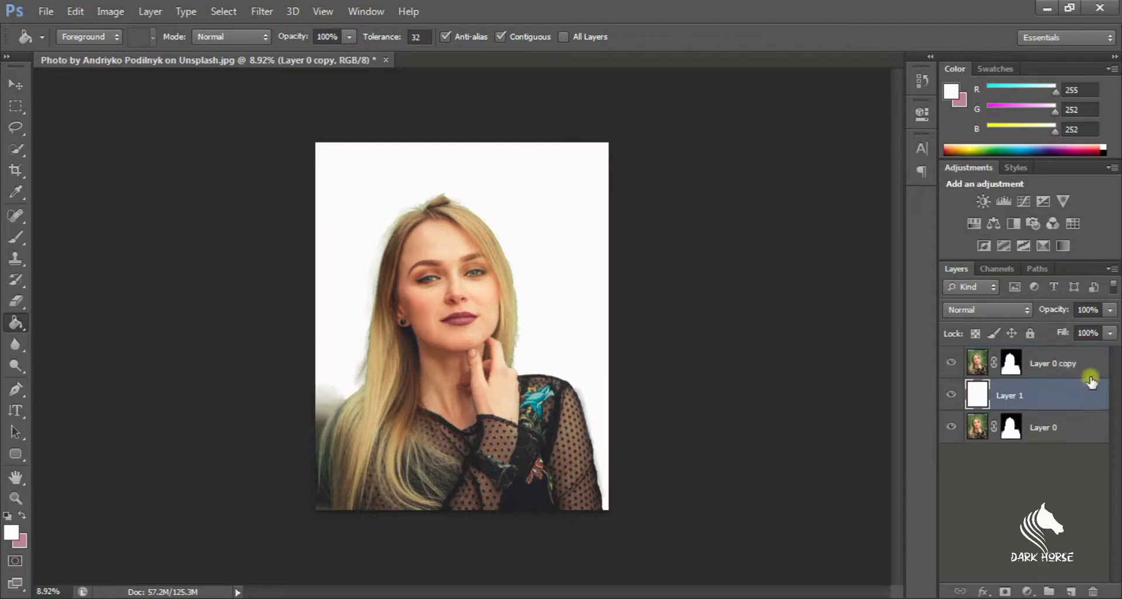
Rename the Layer 0 copy to BACKUP
right_click(1046, 362)
click(1052, 366)
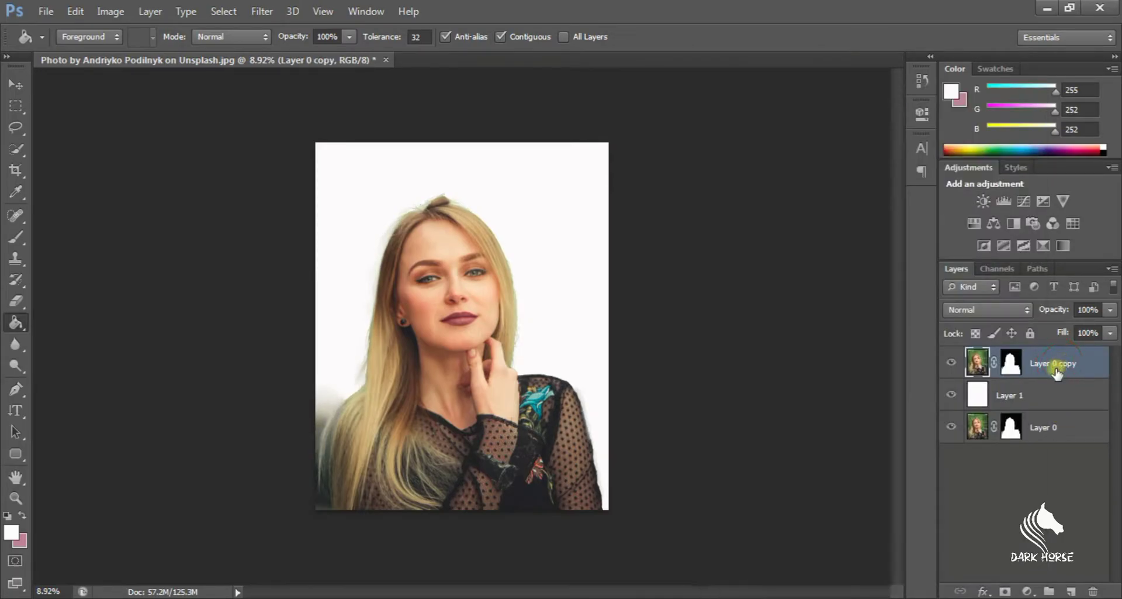
double_click(1059, 365)
text(BACKUP)
click(983, 487)
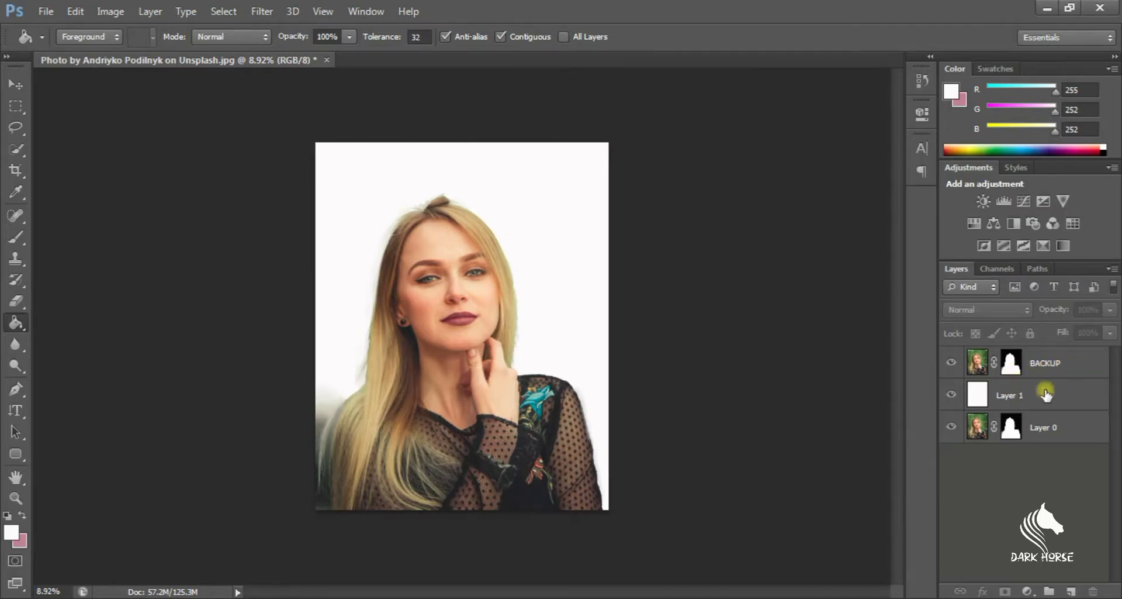
Scale the BACKUP cutout down to about 76% toward the lower right of the white canvas
click(1016, 367)
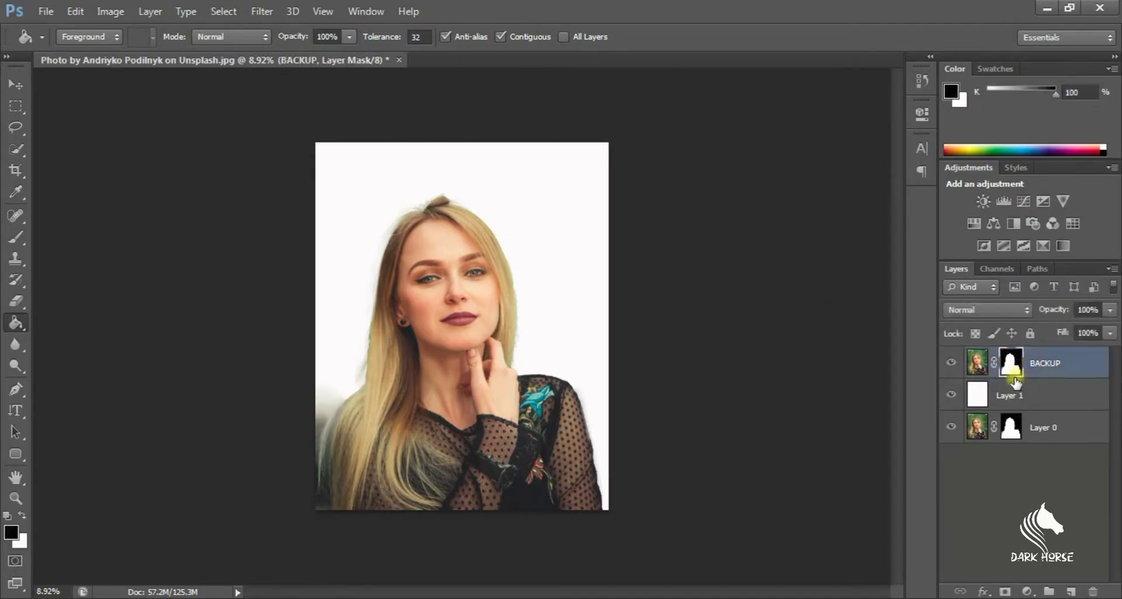
key(ctrl+t)
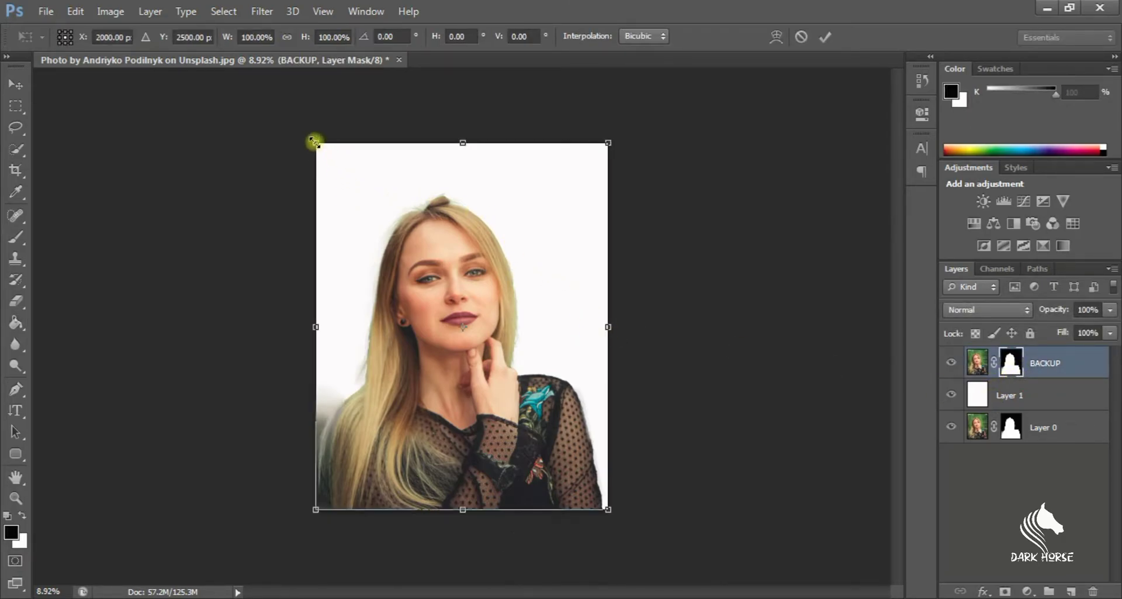
drag(315, 141, 395, 226)
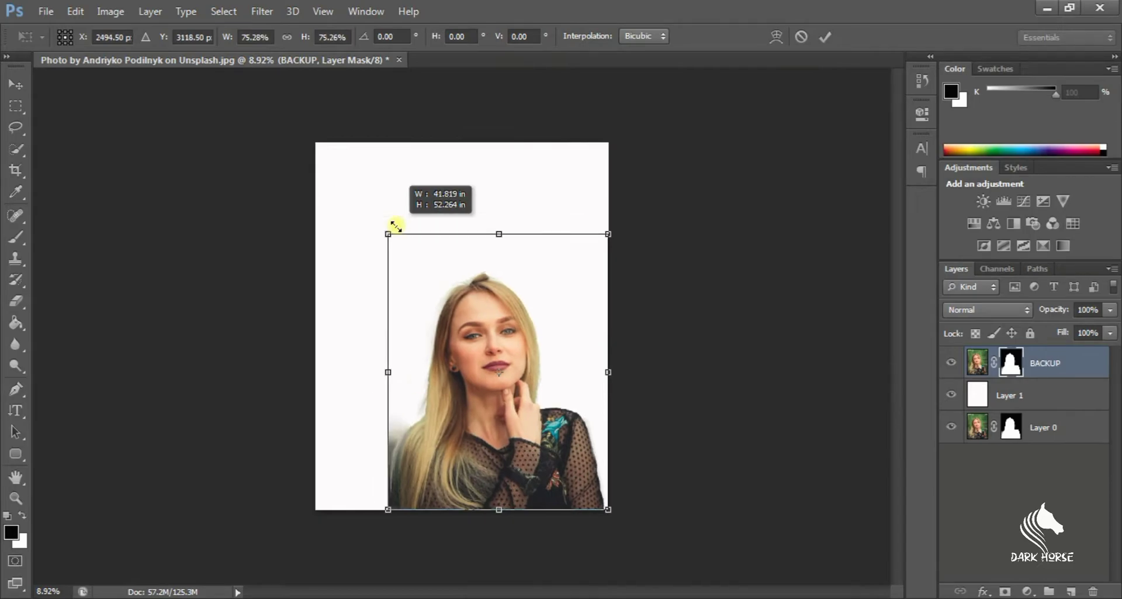
drag(396, 226, 393, 220)
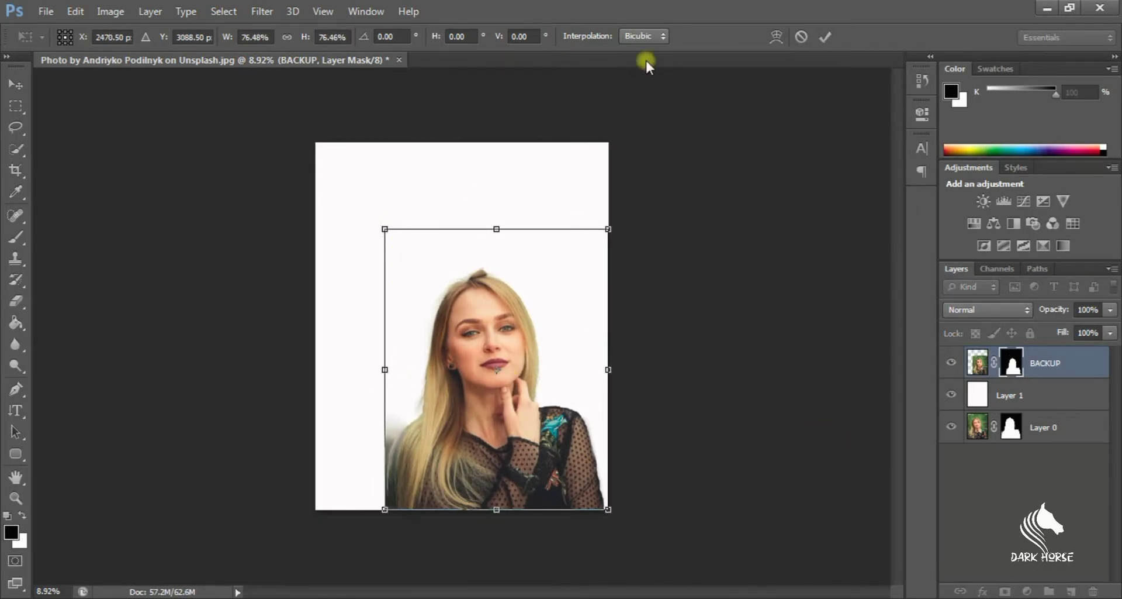
key(g)
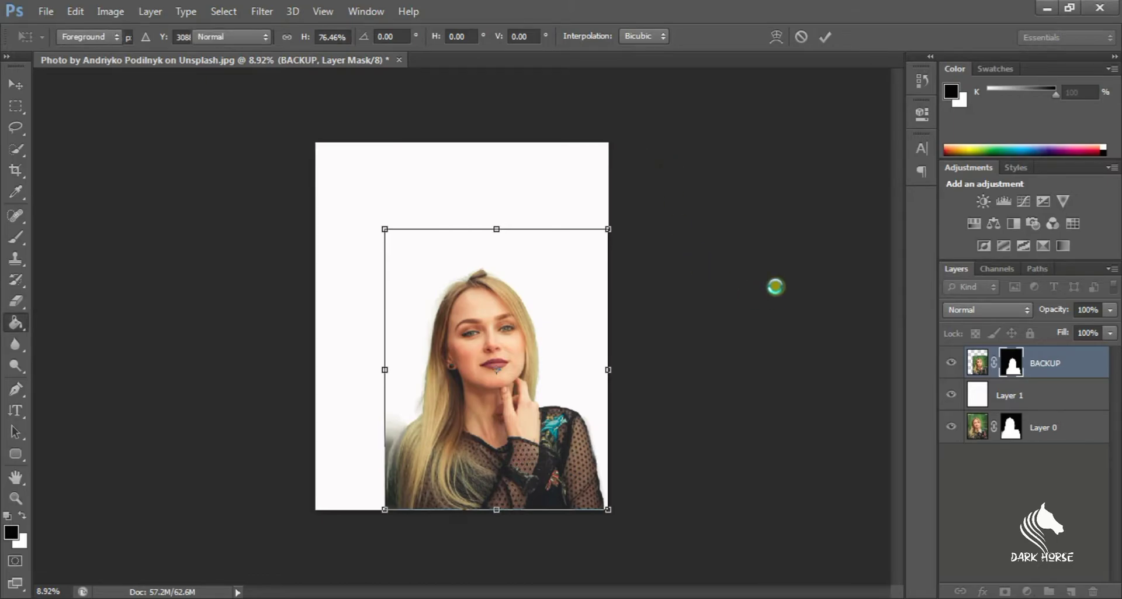
Draw a vertical type frame for MASK on the white area left of the woman's face
click(16, 411)
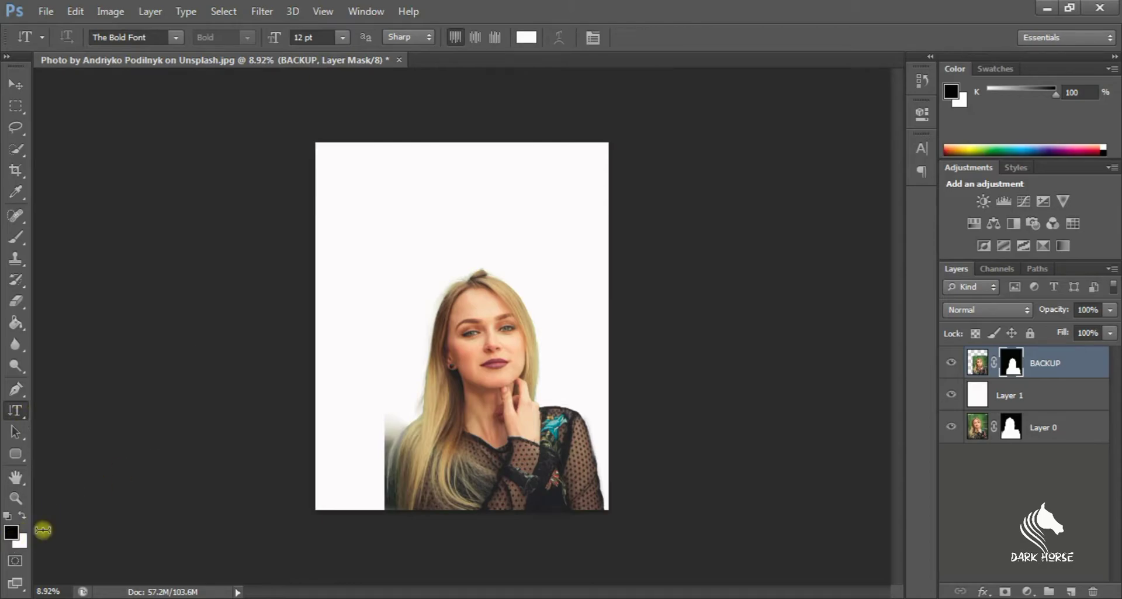
click(377, 322)
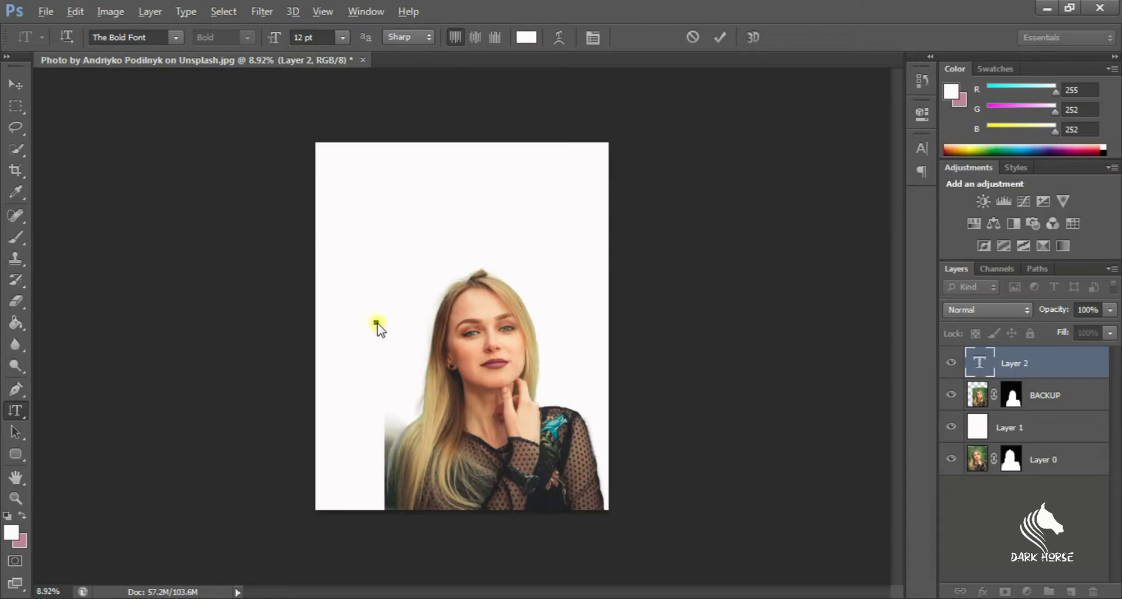
scroll(376, 326, up, 3)
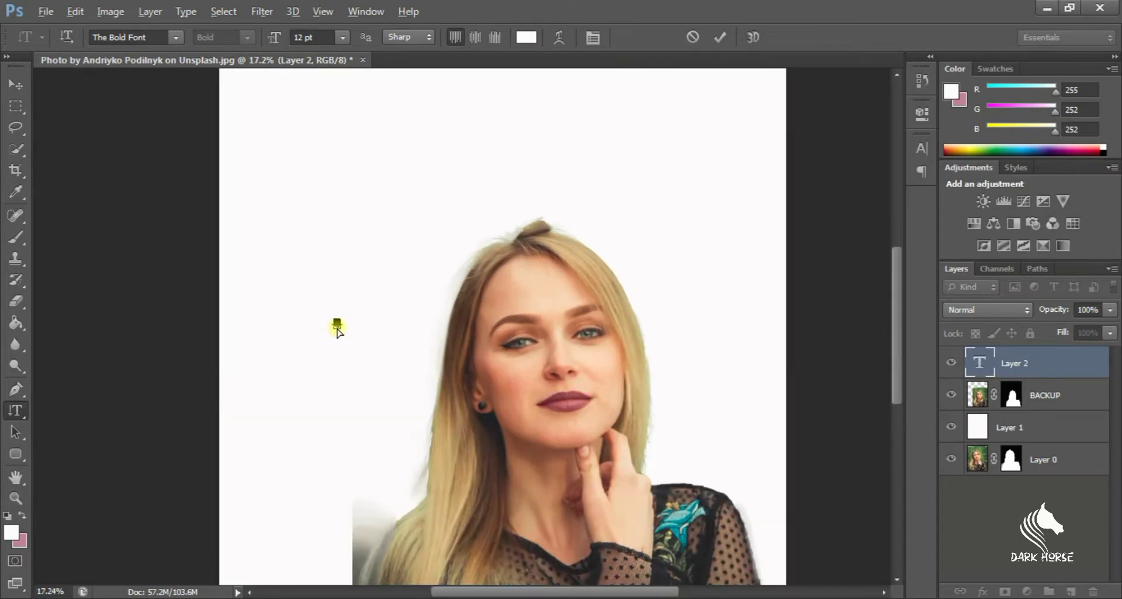
drag(337, 323, 434, 476)
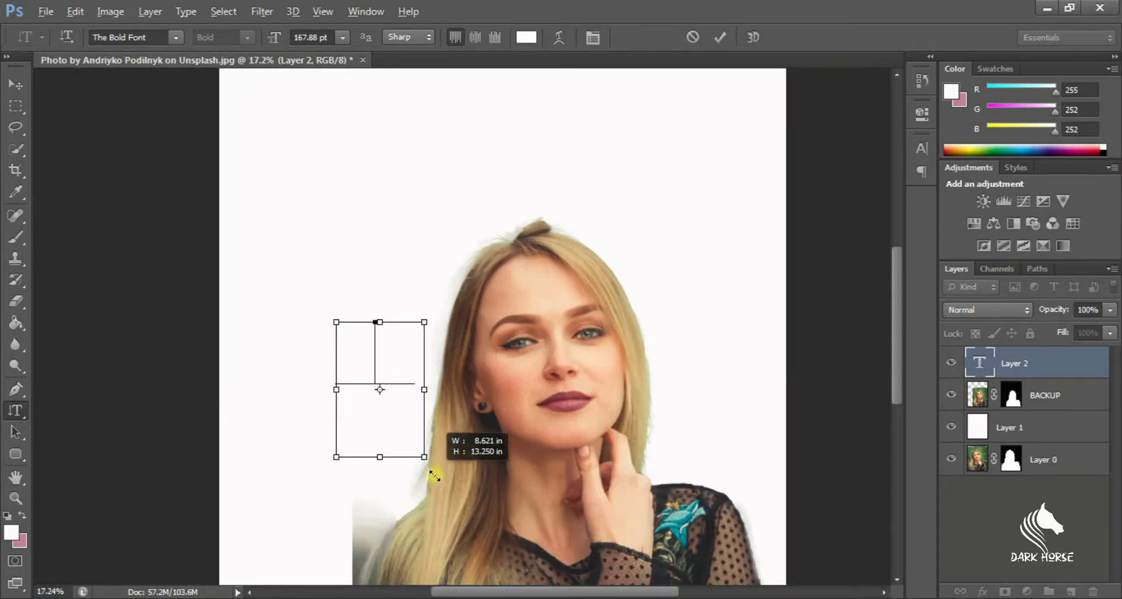
drag(433, 477, 452, 495)
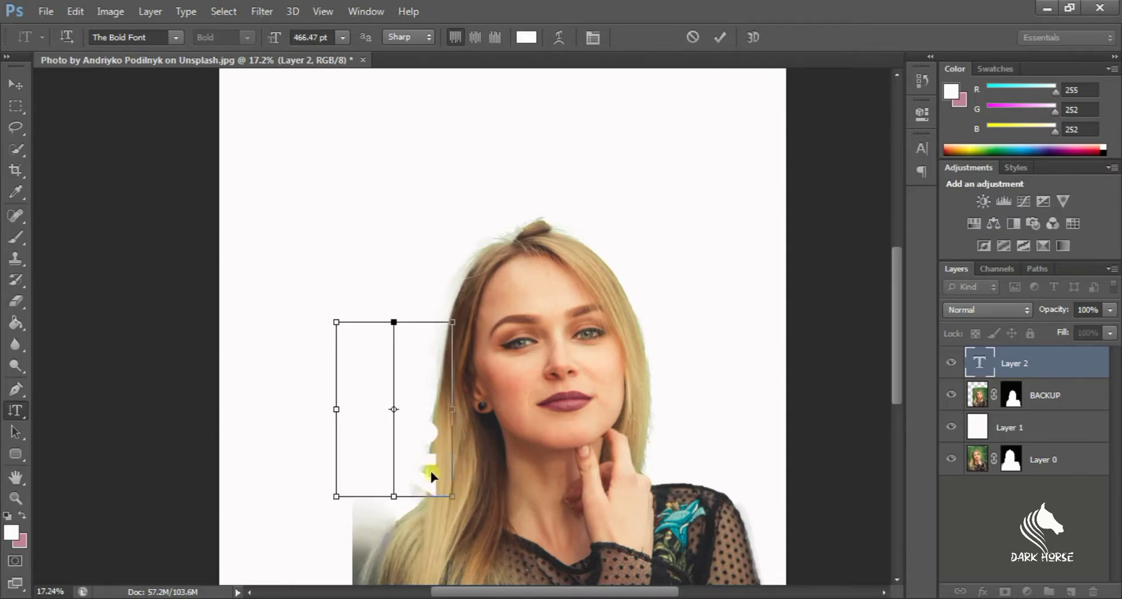
Colour all the MASK text black
key(ctrl+a)
click(528, 37)
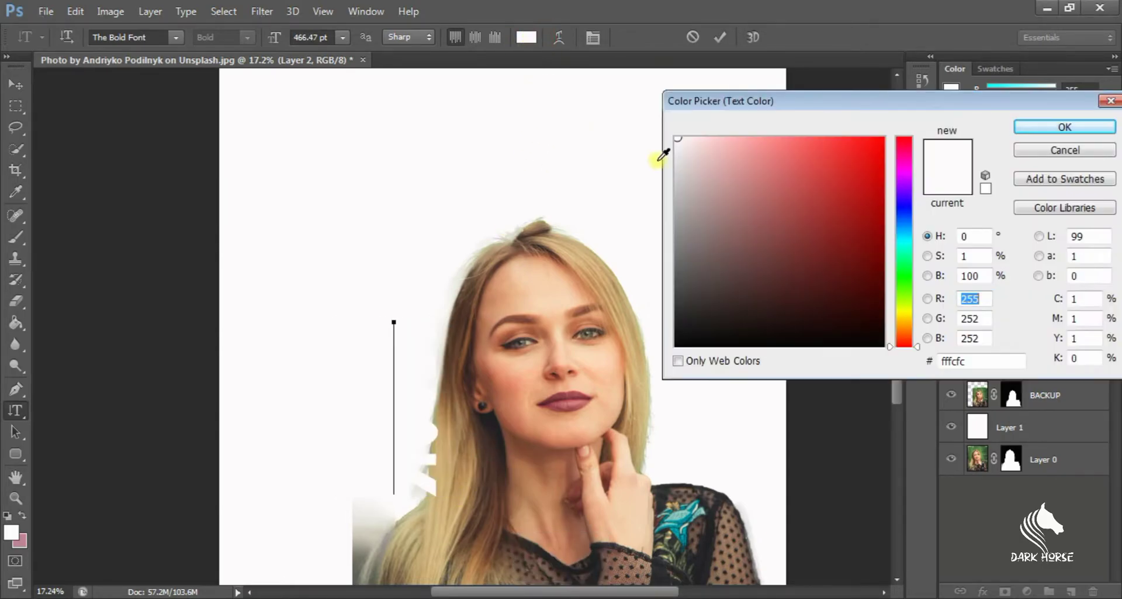
drag(674, 157, 677, 345)
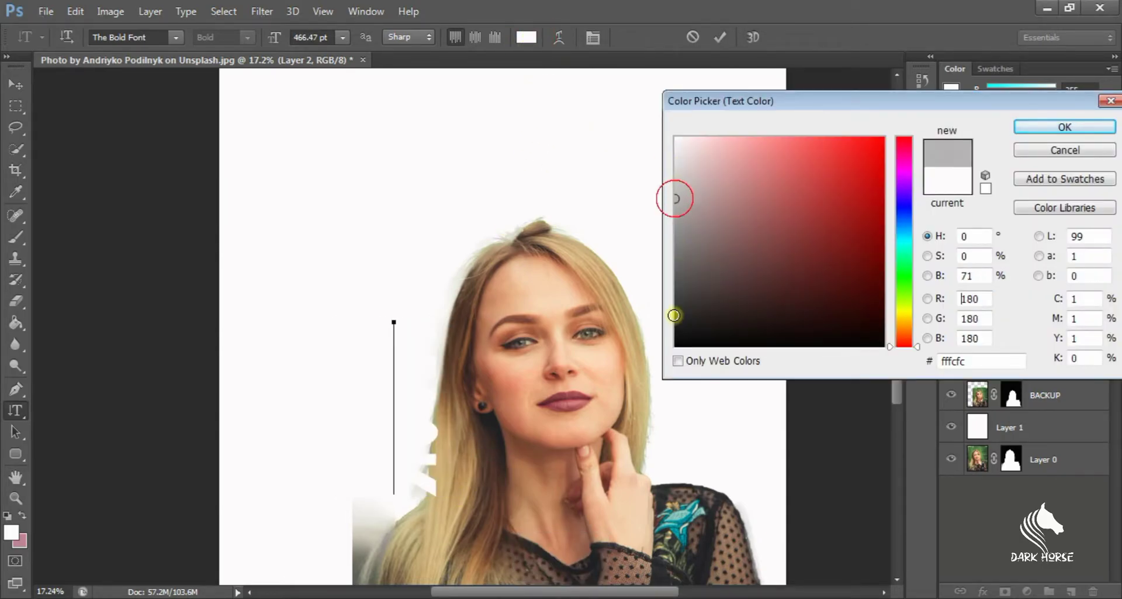
click(1046, 135)
scroll(442, 326, down, 5)
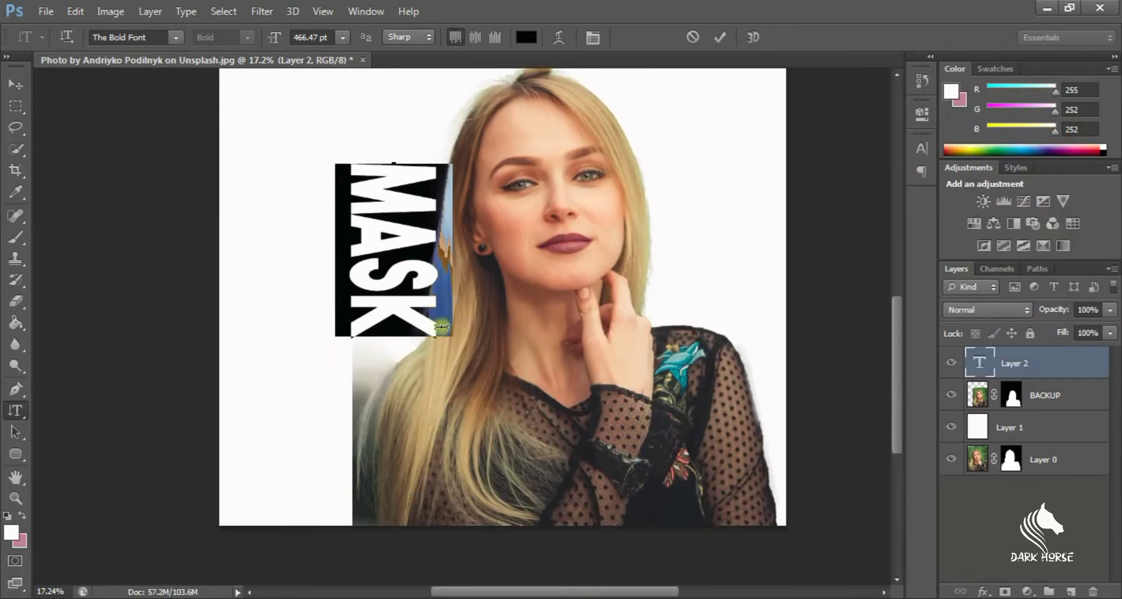
Stretch and scale the MASK lettering to 1281 pt so it runs down most of the page
scroll(442, 326, down, 1)
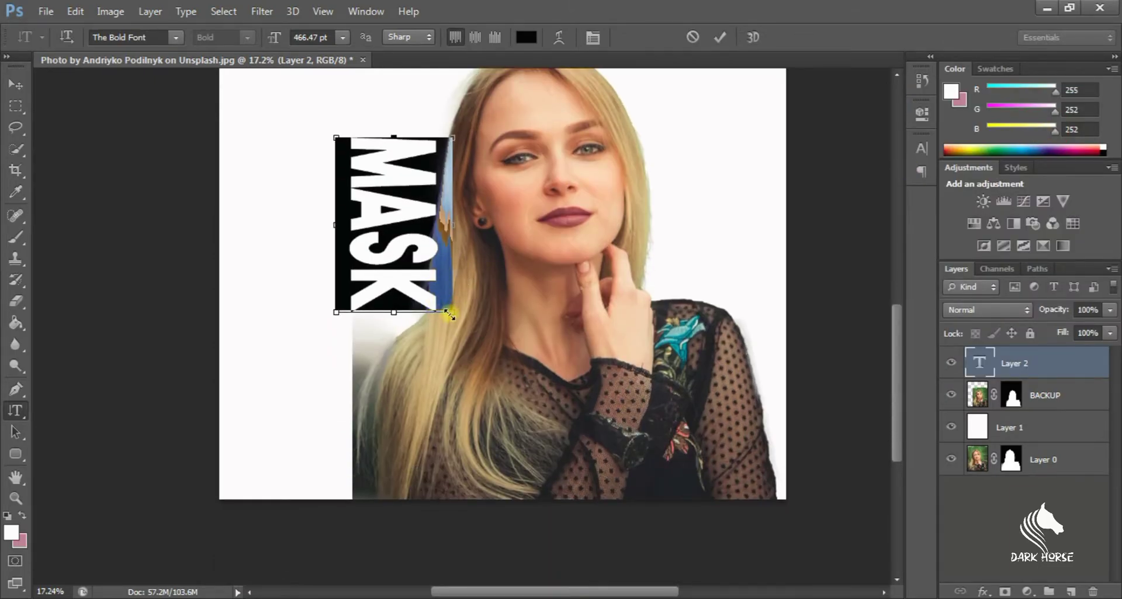
drag(449, 315, 464, 496)
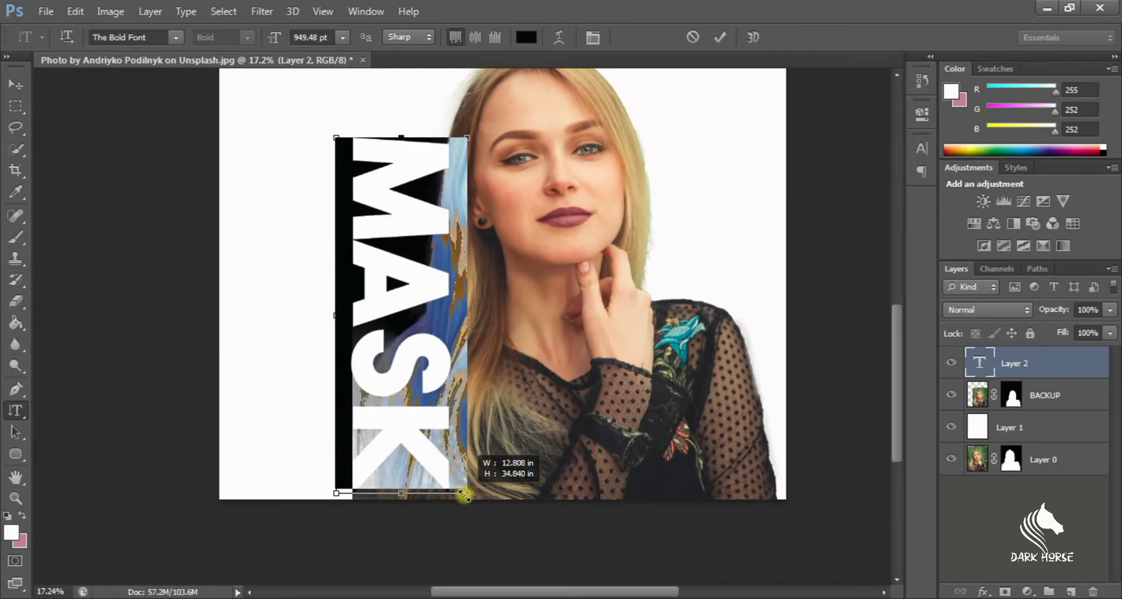
scroll(386, 266, up, 4)
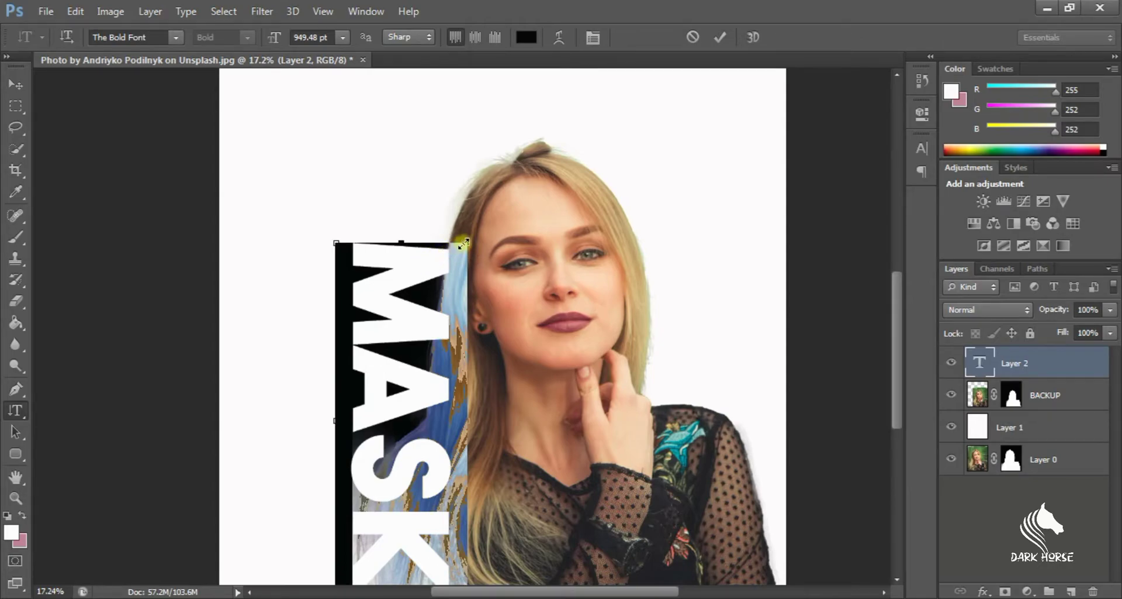
drag(463, 244, 486, 118)
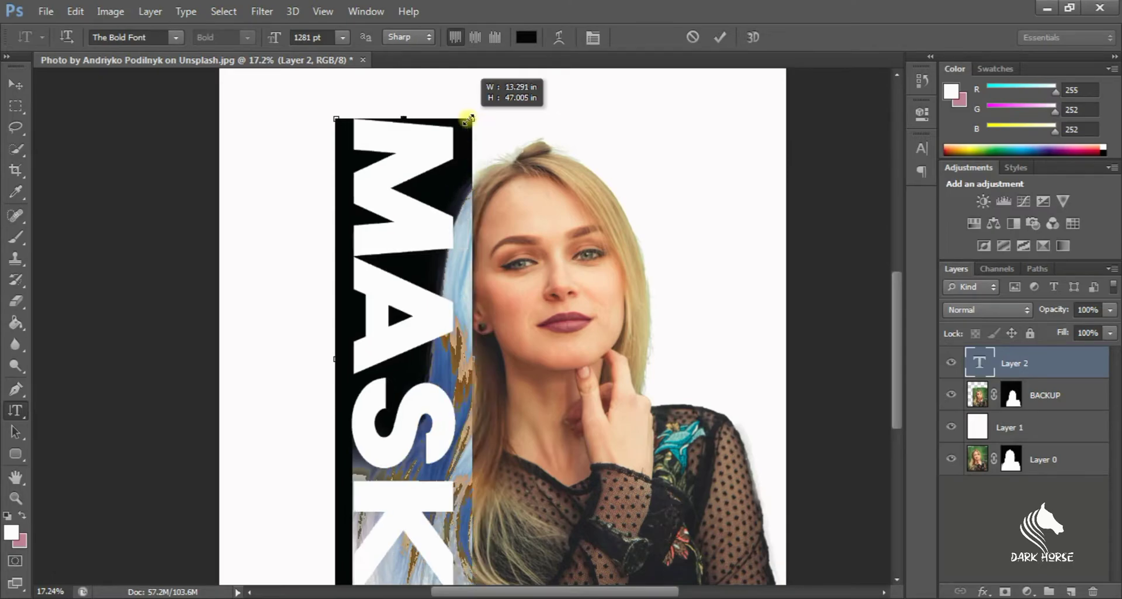
drag(486, 119, 492, 119)
Move MASK right over the woman's face, undo the two-column wrap, and commit the text
scroll(475, 252, down, 1)
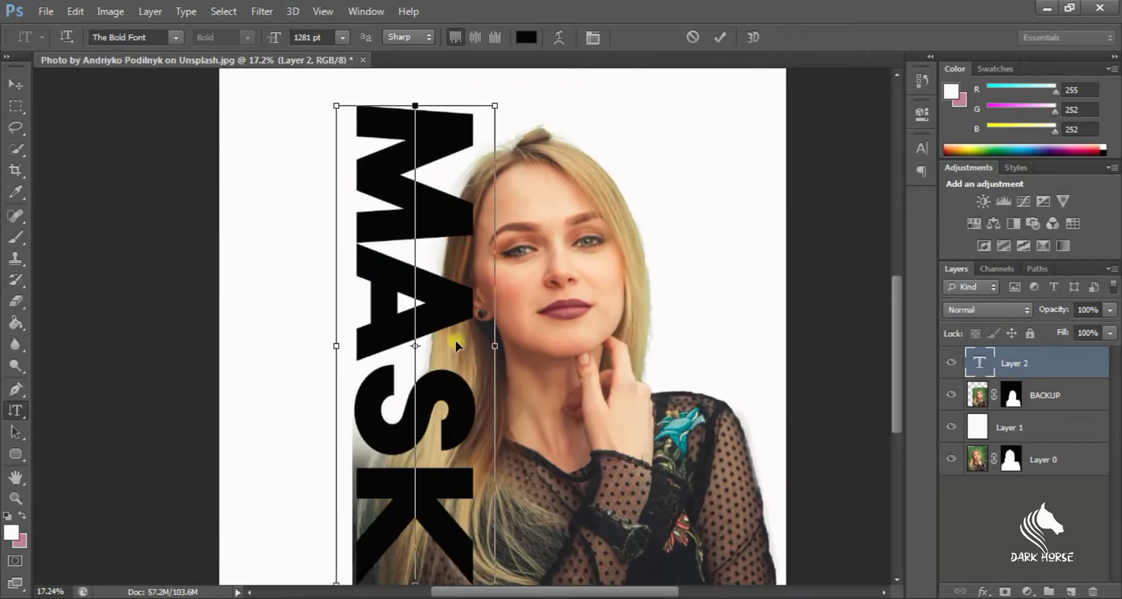
mouse_move(459, 346)
mouse_down()
mouse_move(497, 333)
mouse_move(496, 346)
mouse_up()
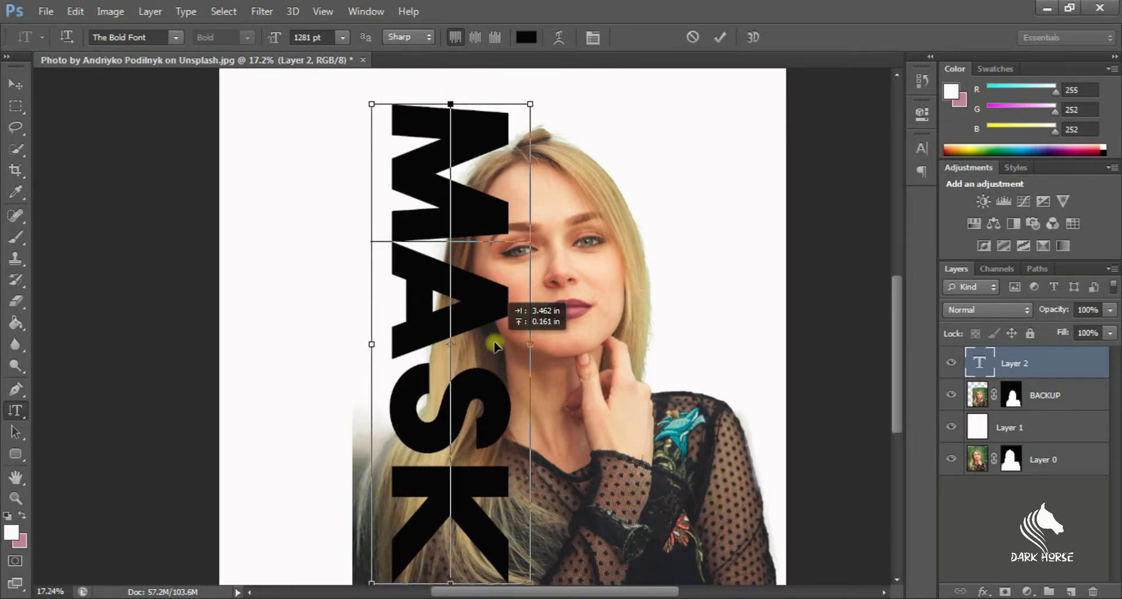
drag(496, 346, 497, 345)
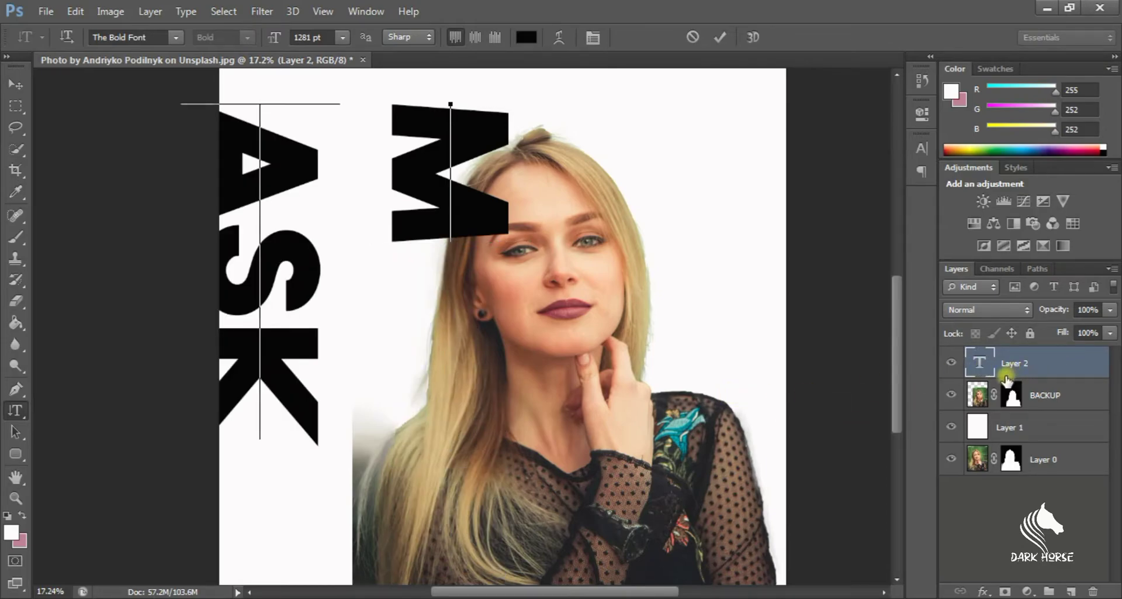
key(ctrl+z)
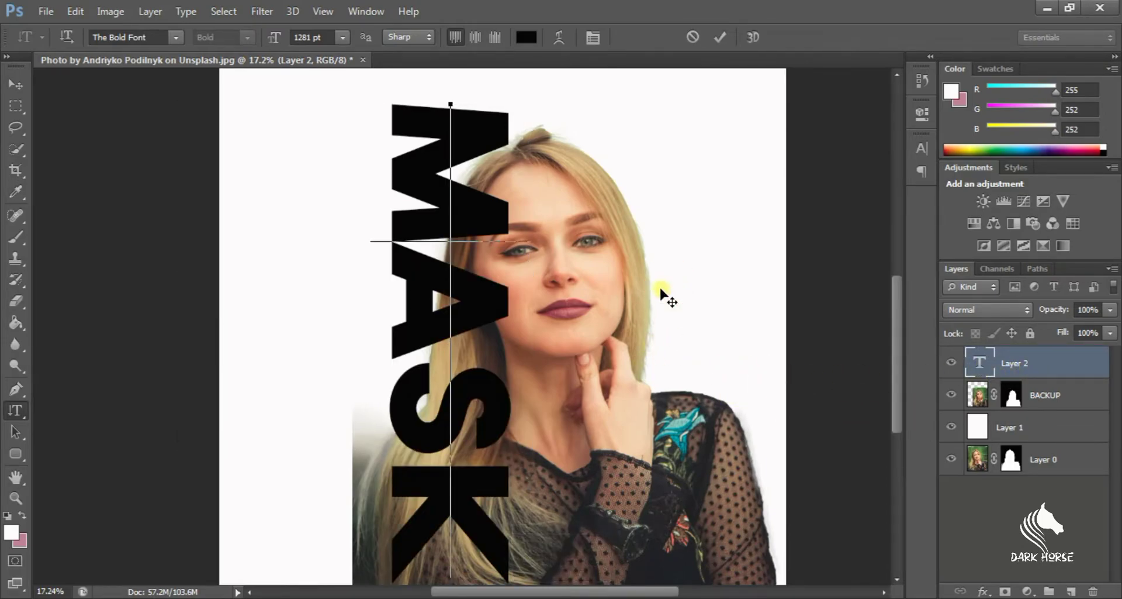
click(16, 106)
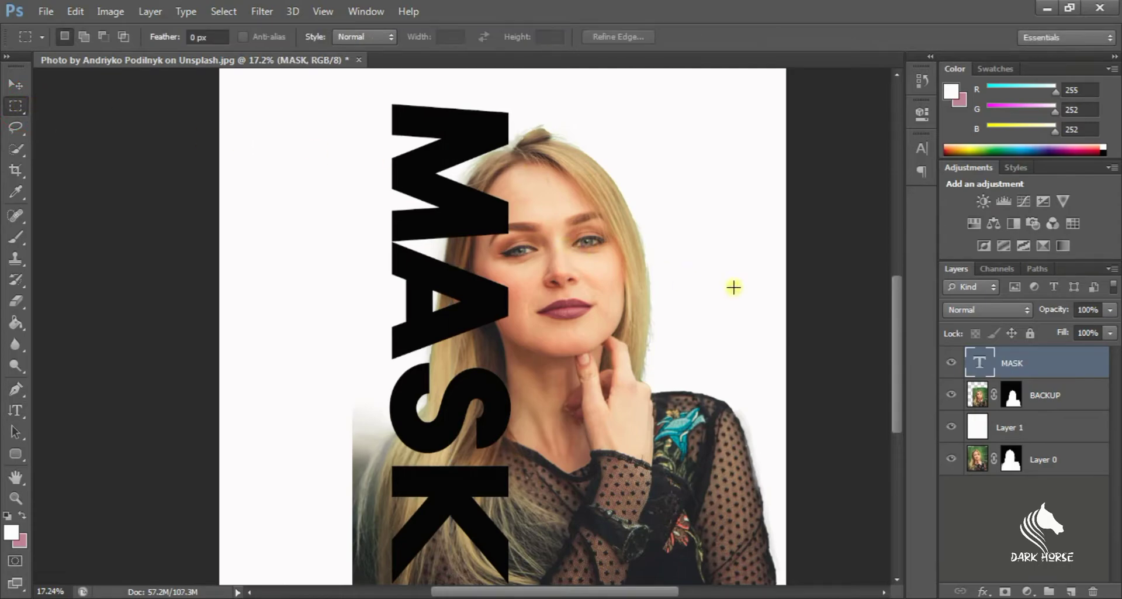
Start a transform on the BACKUP photo layer, then cancel it
scroll(735, 316, down, 2)
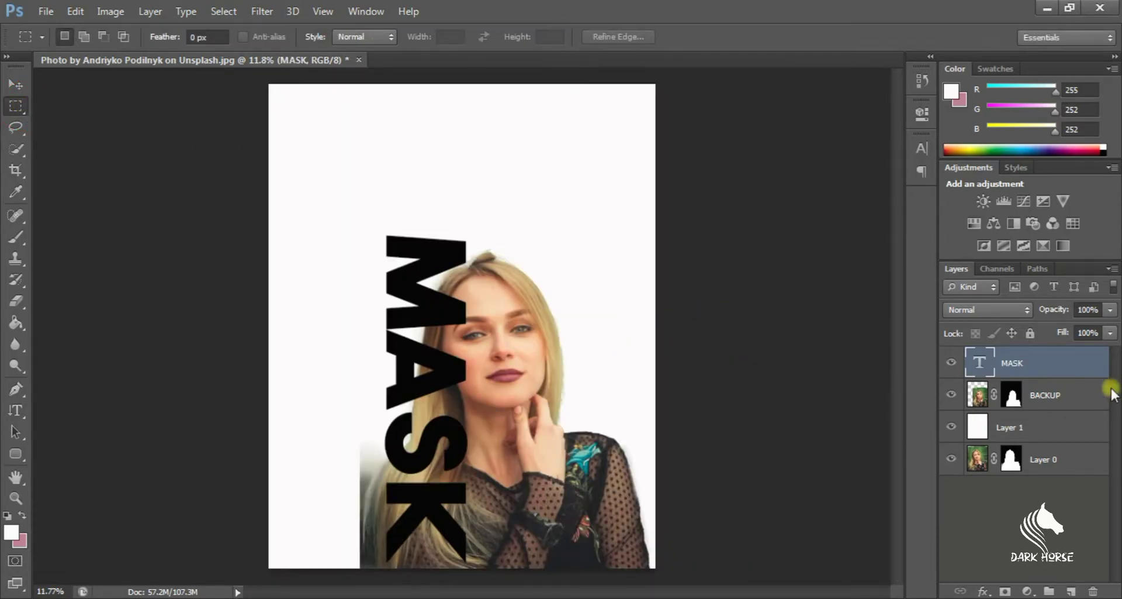
click(1010, 399)
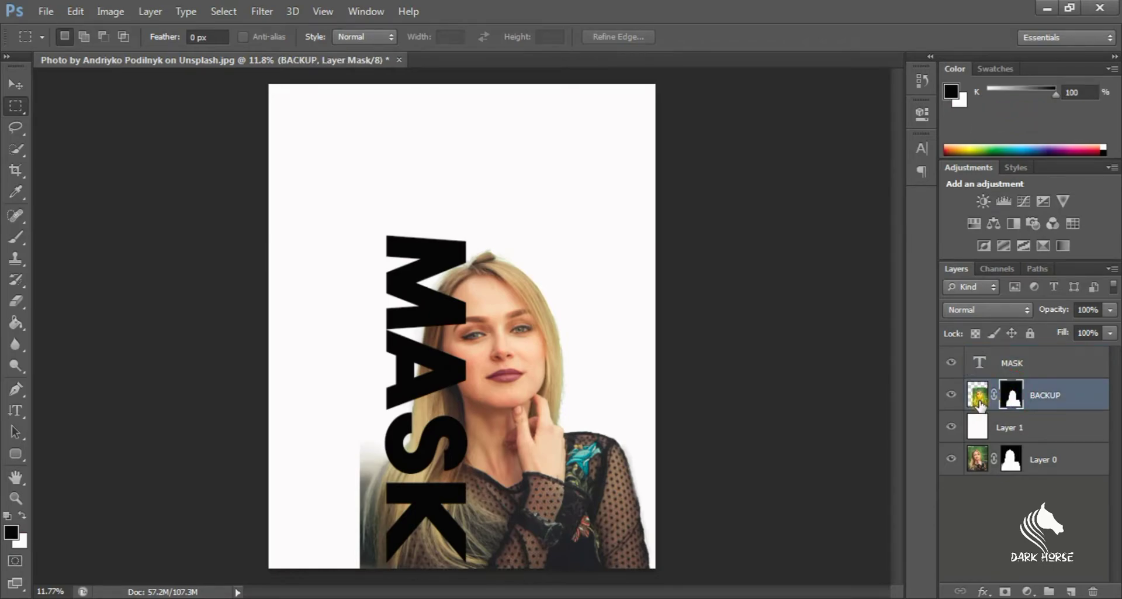
click(979, 397)
key(ctrl+t)
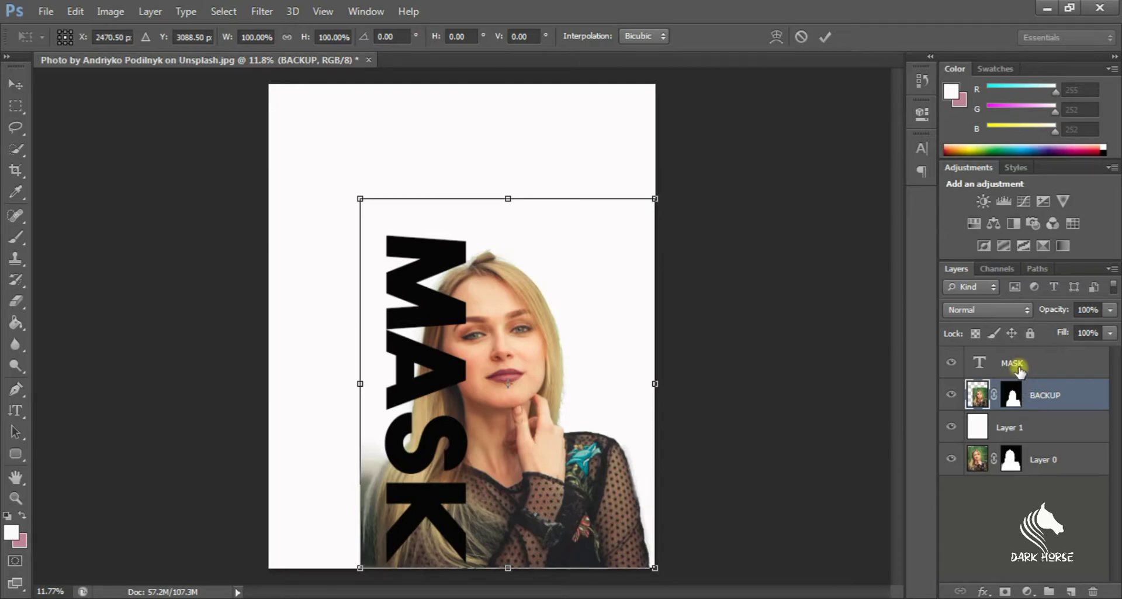
key(Escape)
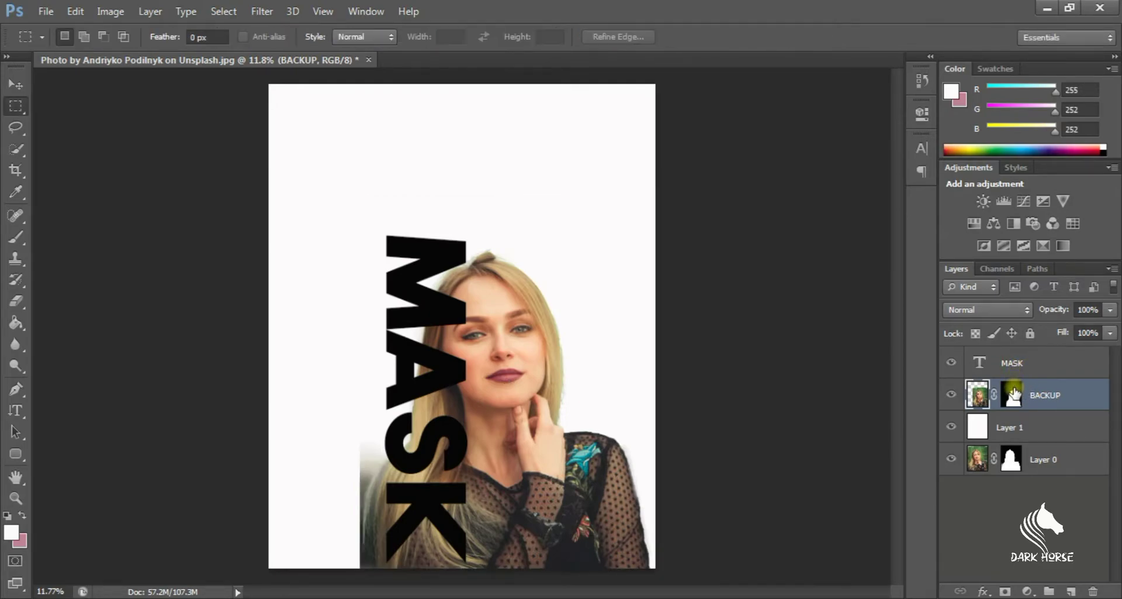
Scale the MASK lettering up to about 105.7% and apply it
click(1011, 365)
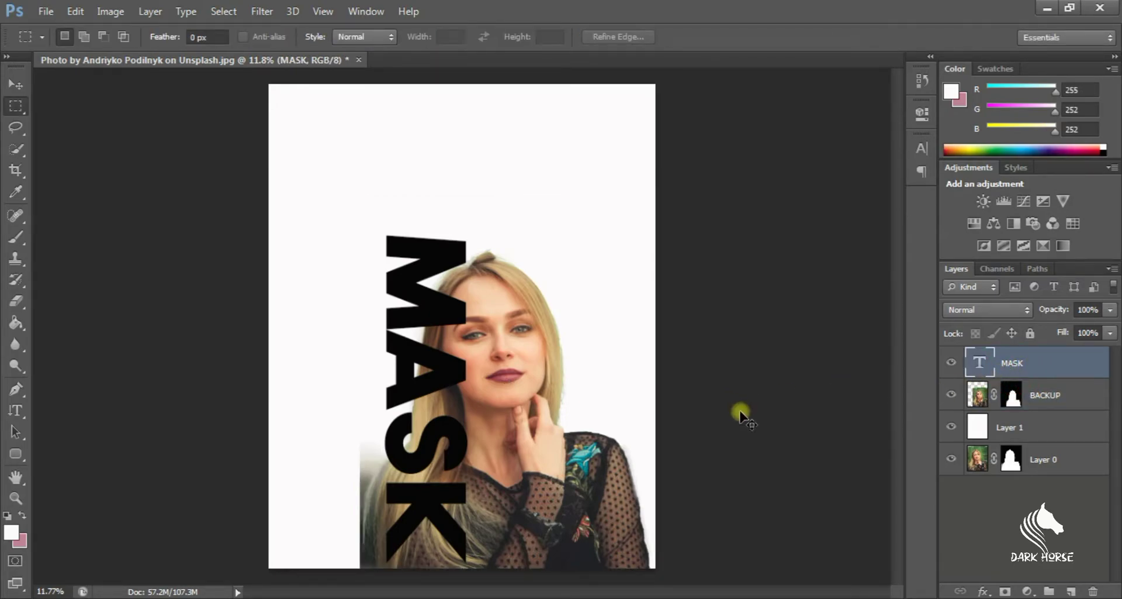
key(ctrl+t)
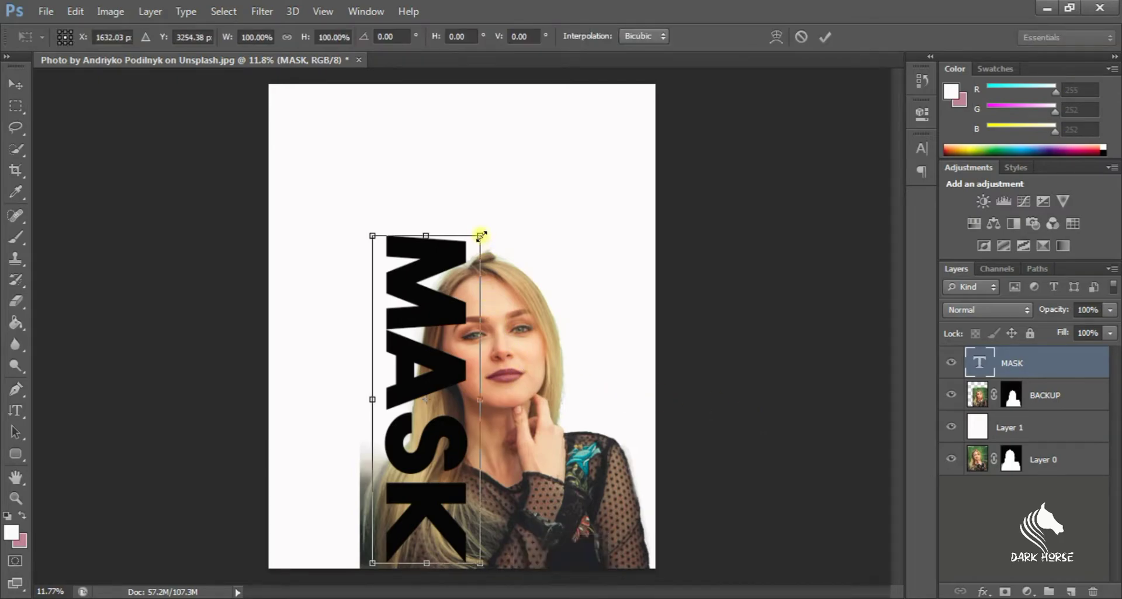
mouse_move(481, 236)
mouse_down()
mouse_move(482, 205)
mouse_move(481, 215)
mouse_up()
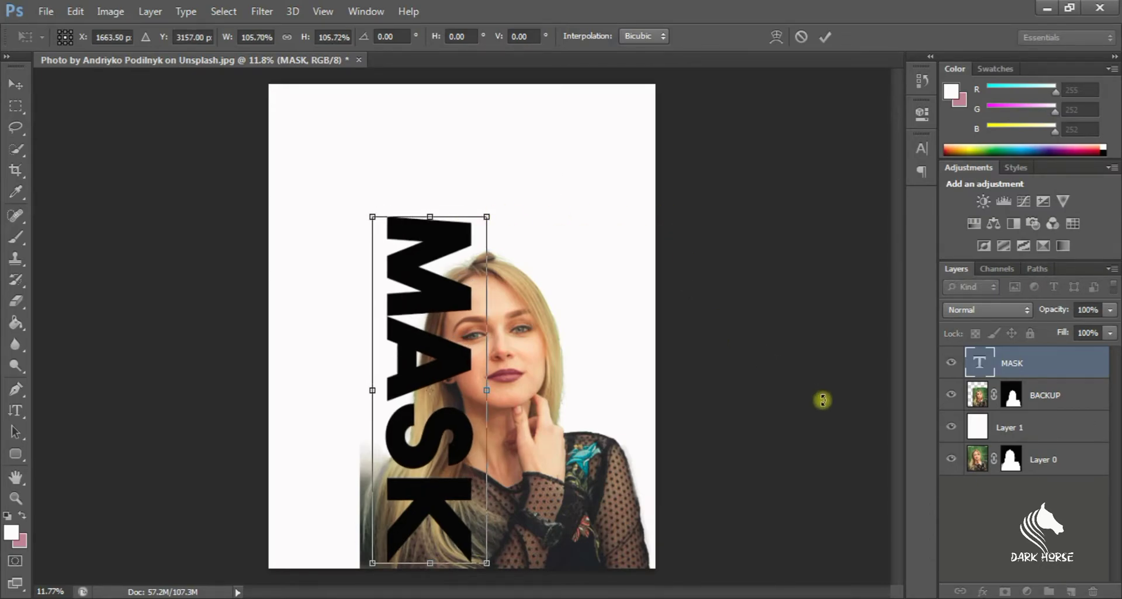
key(Return)
key(m)
Try and cancel another BACKUP transform, then reselect the MASK text layer
click(1023, 397)
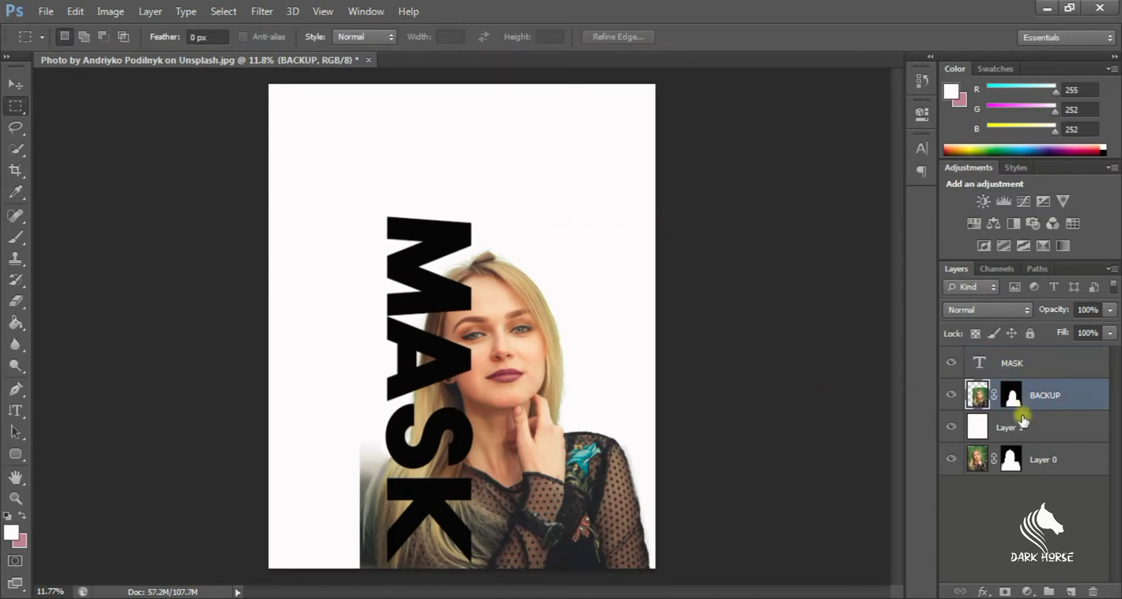
key(ctrl+t)
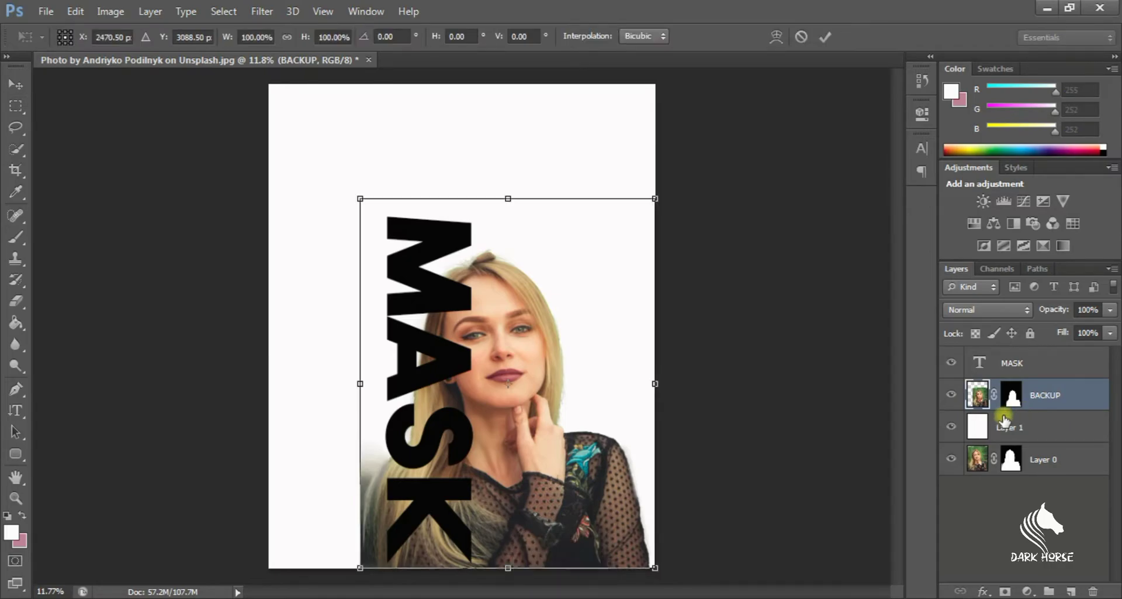
key(Return)
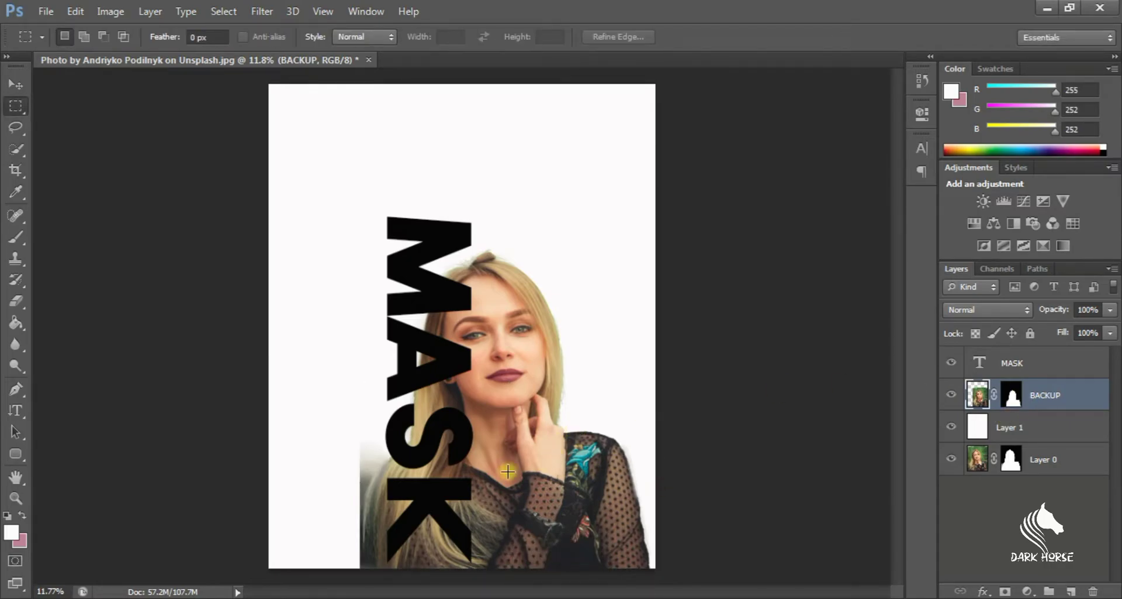
click(1018, 364)
click(1038, 393)
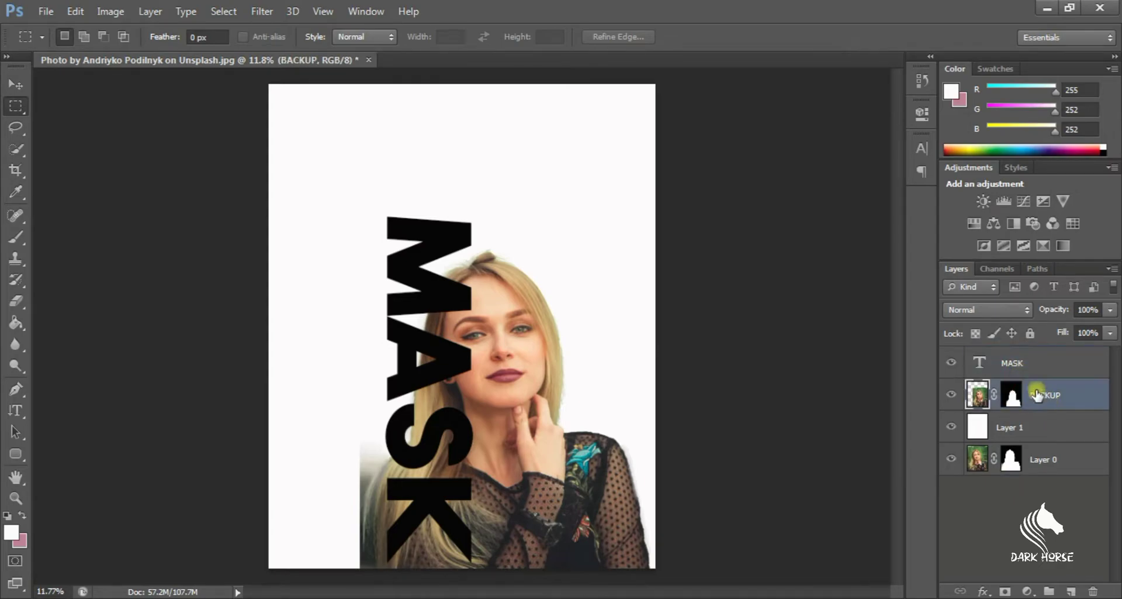
click(1018, 365)
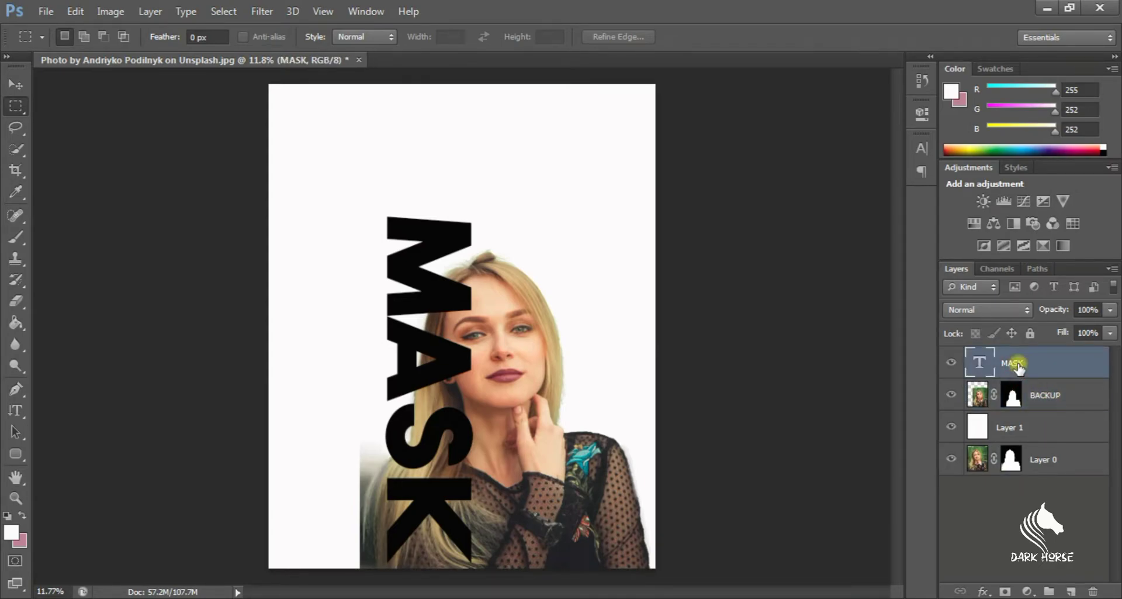
click(7, 238)
Set the foreground colour to black and target the BACKUP layer mask with a smaller brush
click(11, 532)
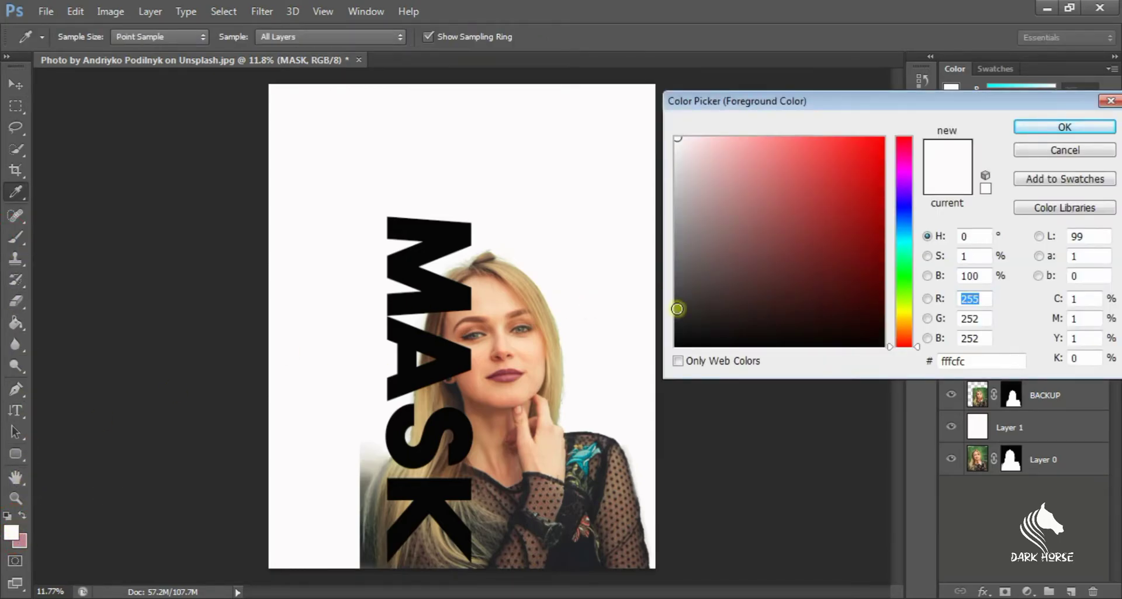
drag(681, 310, 677, 345)
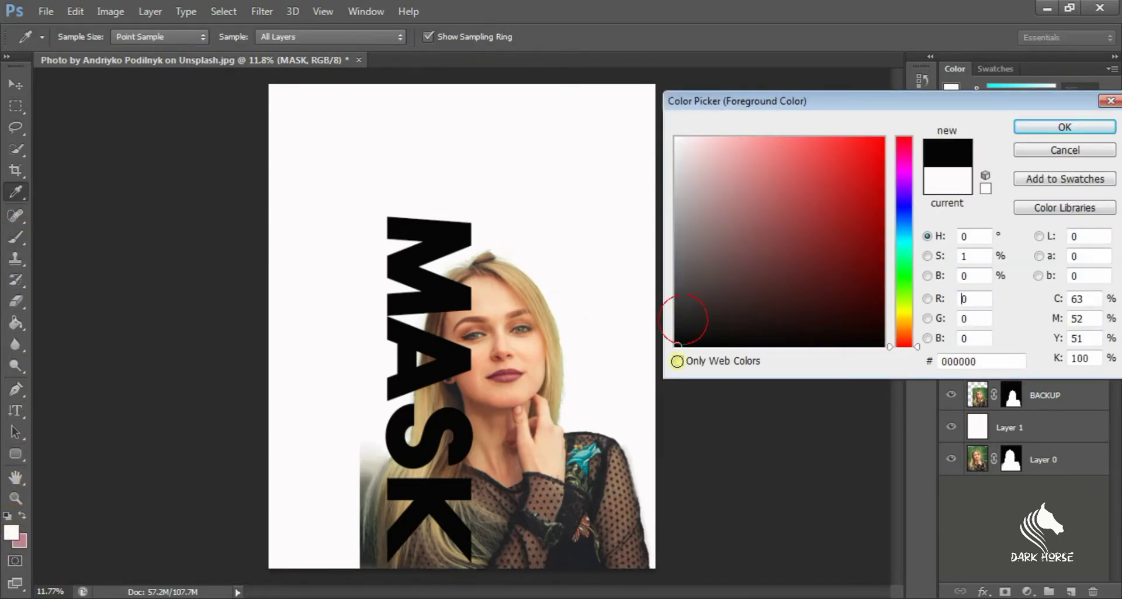
click(1065, 126)
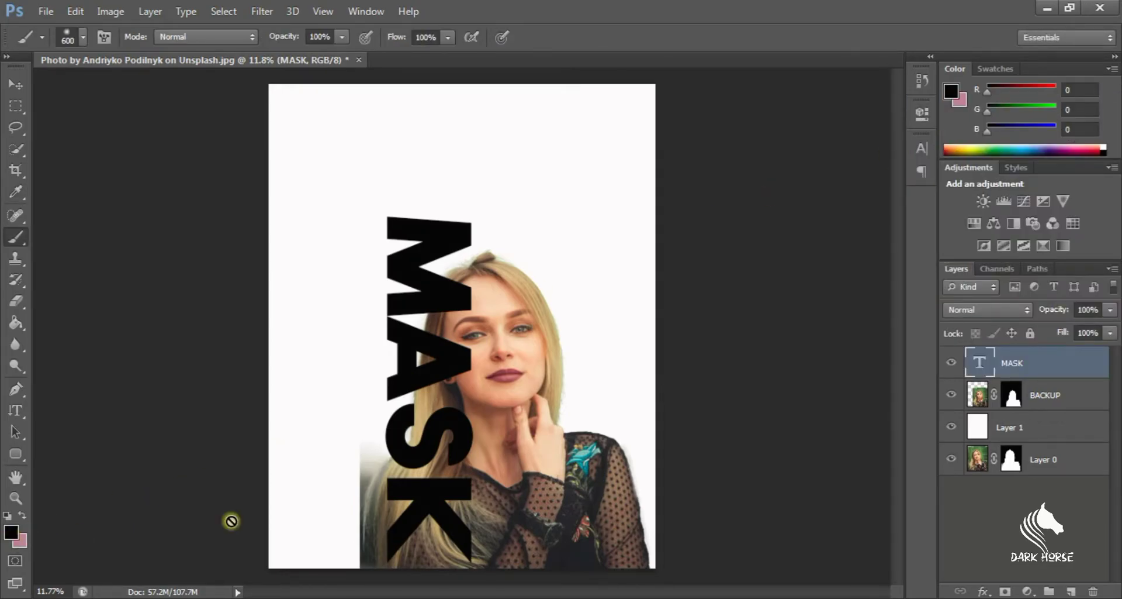
scroll(427, 406, up, 5)
scroll(409, 374, up, 5)
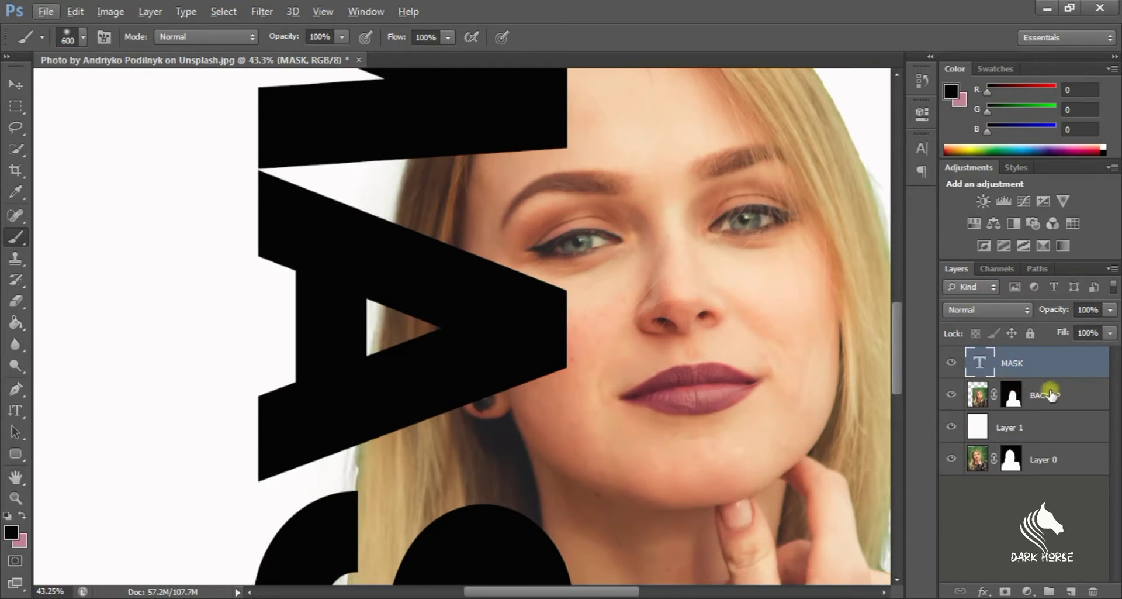
click(1013, 394)
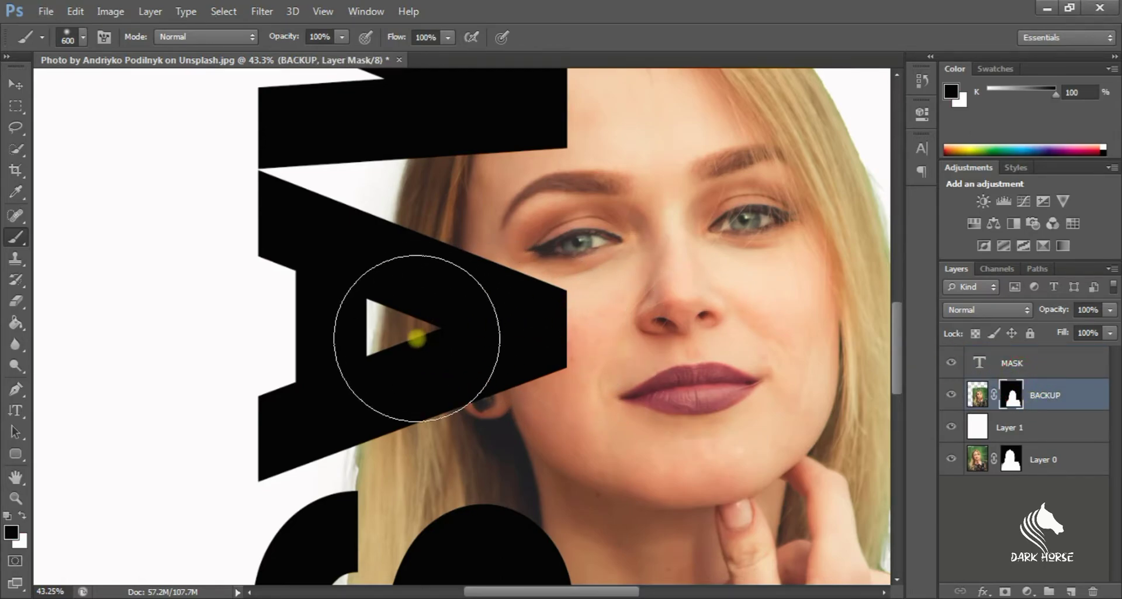
key(bracketleft)
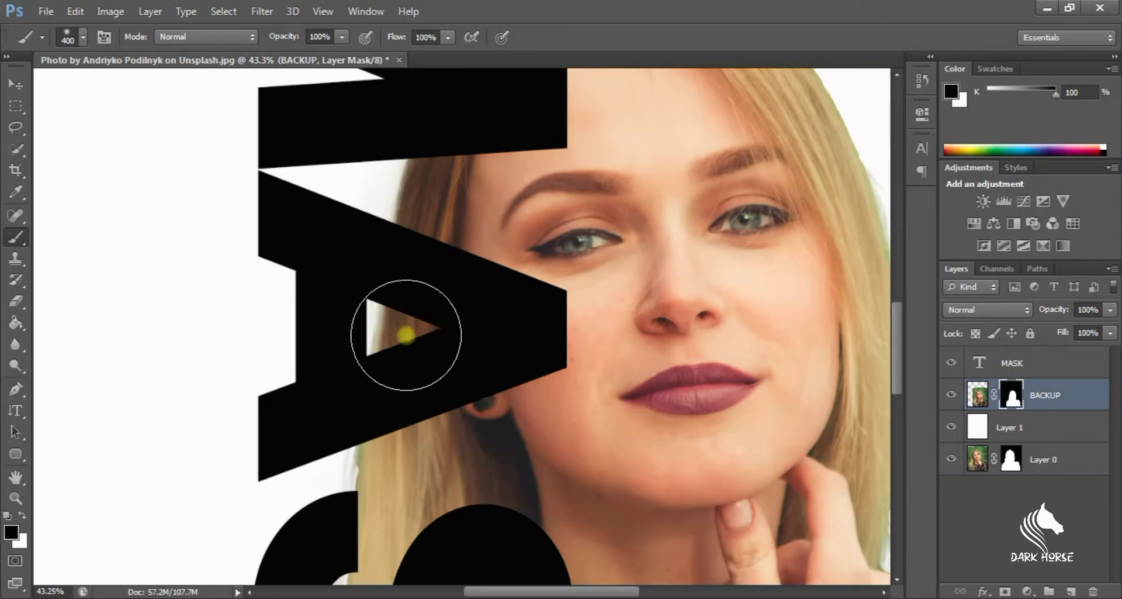
key(bracketleft)
key(bracketleft)
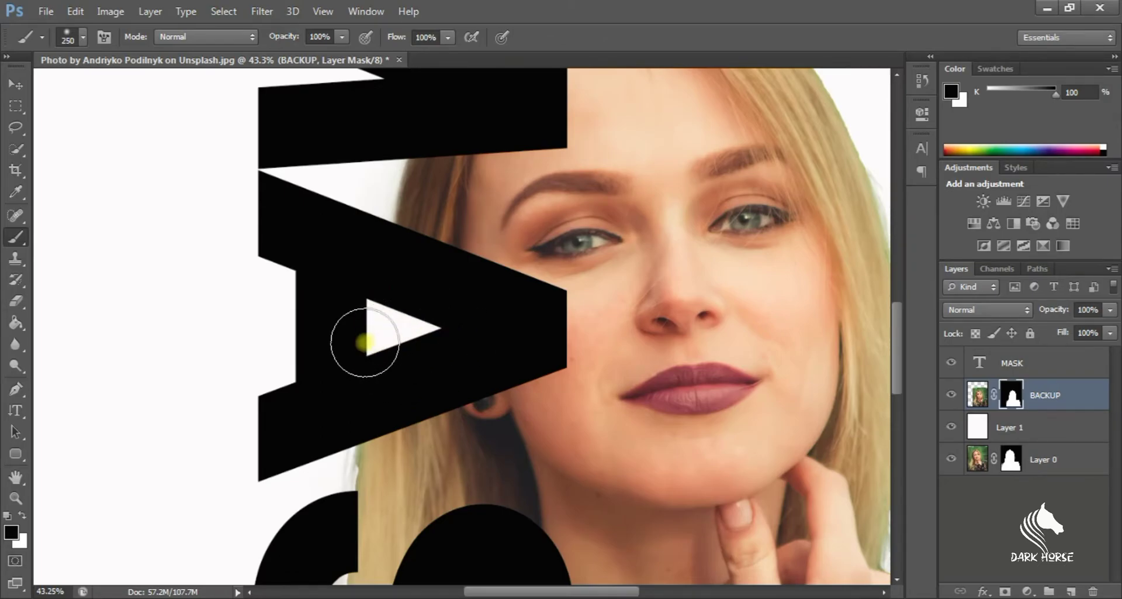
Paint black on the mask along the woman's left hair edge to fade it softly
scroll(392, 323, up, 3)
scroll(392, 304, down, 2)
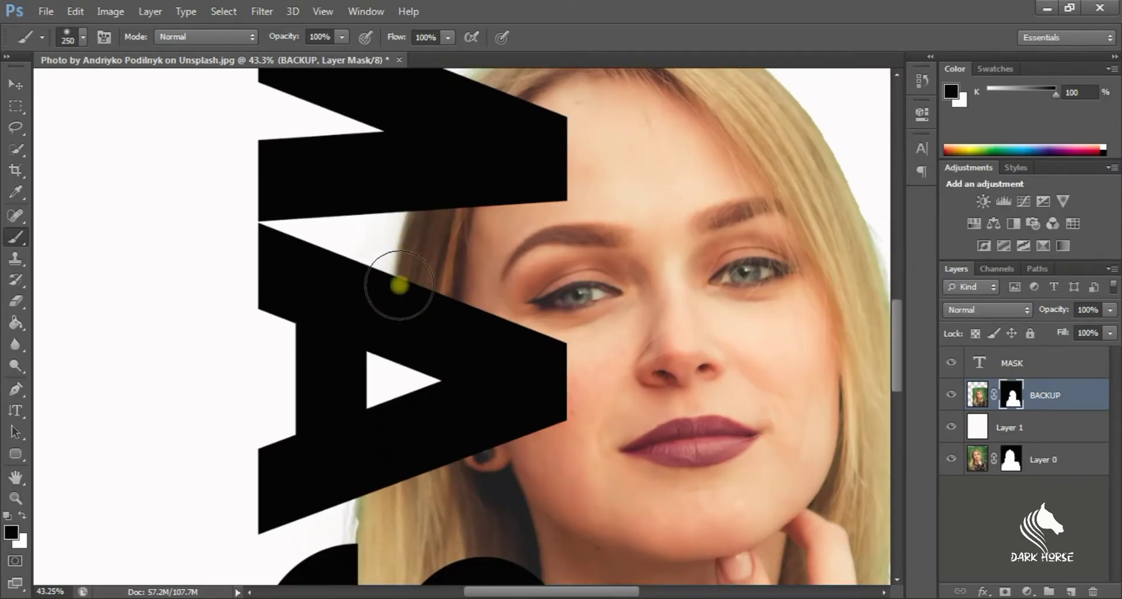
scroll(398, 289, down, 4)
scroll(396, 286, down, 2)
scroll(454, 303, down, 1)
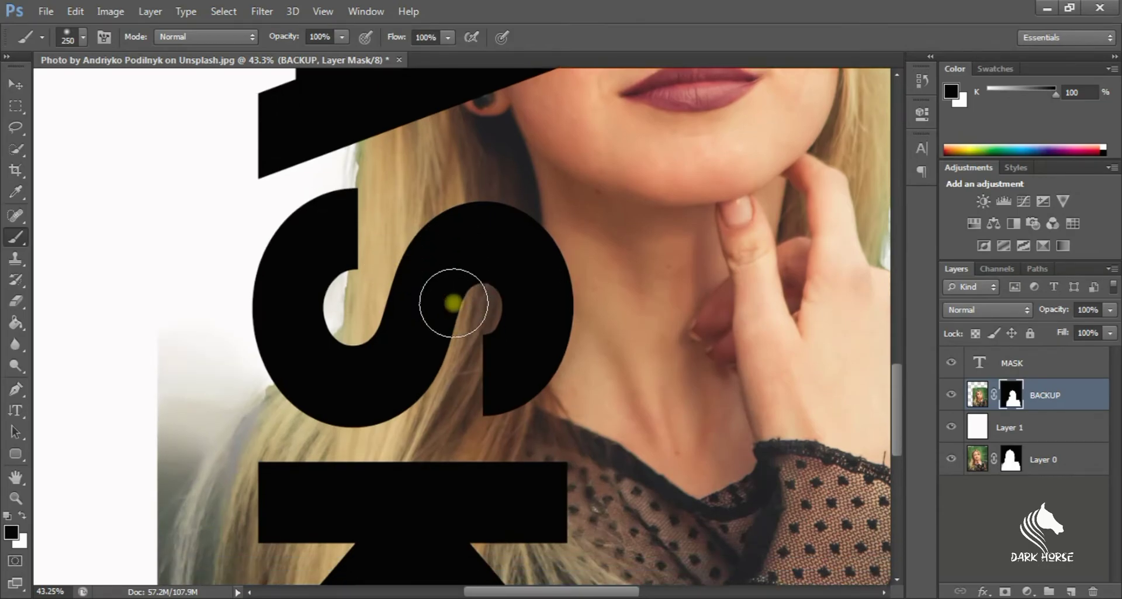
scroll(455, 303, down, 2)
scroll(359, 393, down, 1)
scroll(354, 410, down, 2)
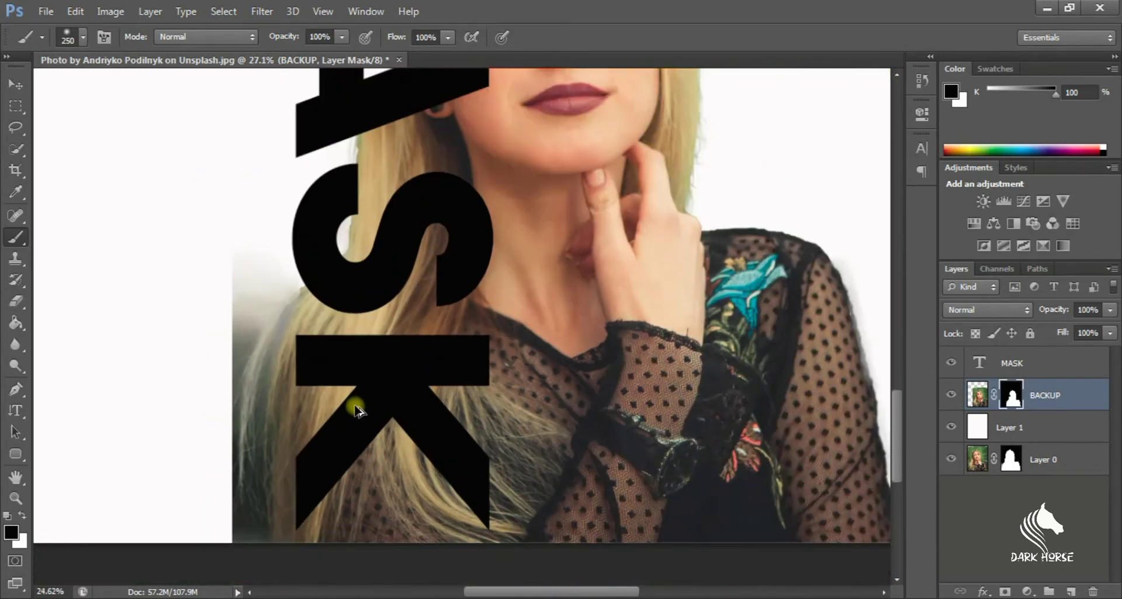
scroll(350, 401, down, 2)
mouse_move(298, 331)
mouse_down()
mouse_move(275, 328)
mouse_move(261, 444)
mouse_move(276, 384)
mouse_up()
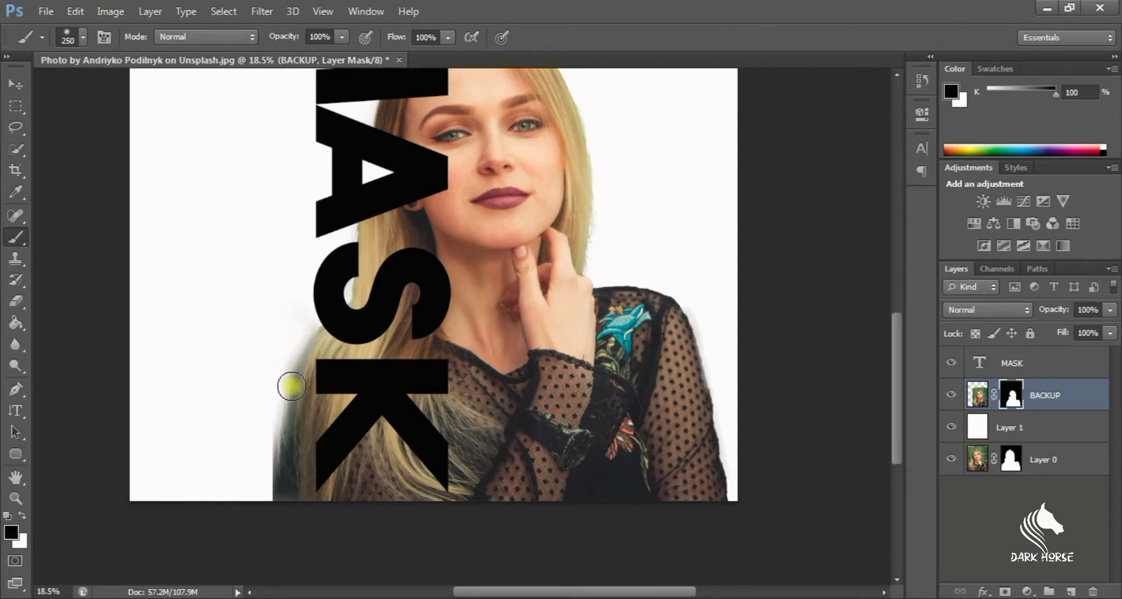
key(bracketright)
key(bracketright)
key(bracketright)
drag(239, 478, 254, 380)
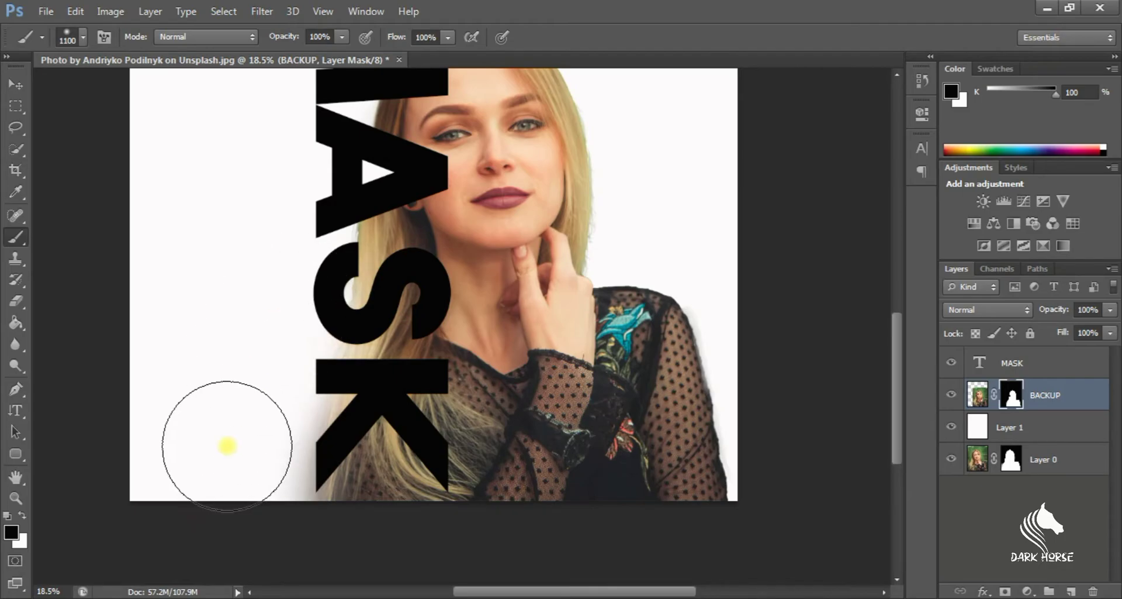
Nudge the MASK lettering slightly down the page and bring up its layer options
scroll(246, 497, up, 3)
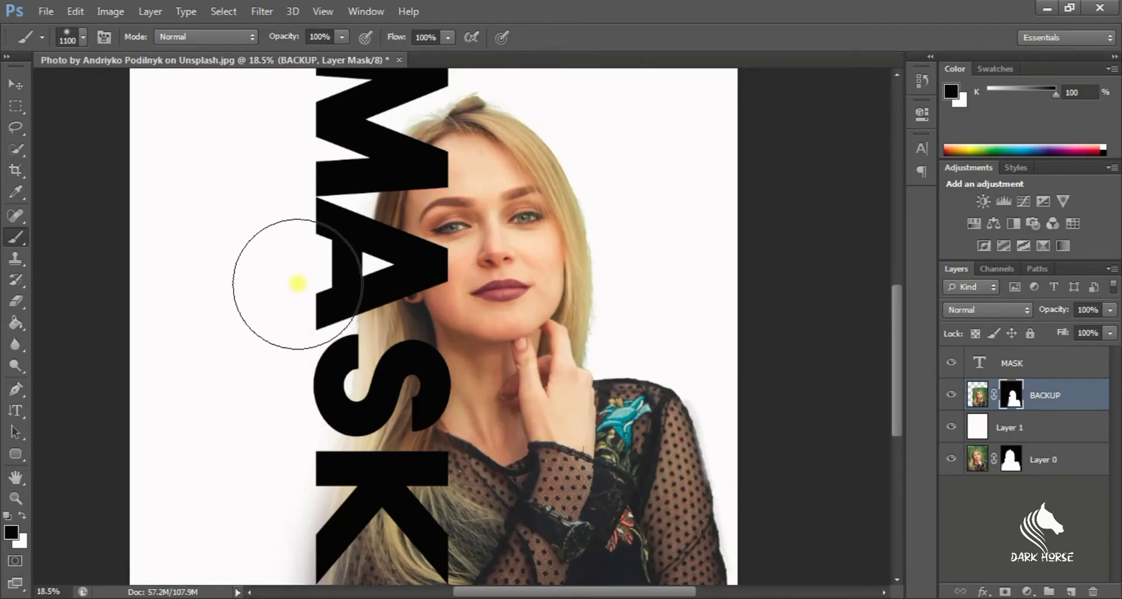
scroll(294, 365, up, 3)
scroll(294, 365, up, 3)
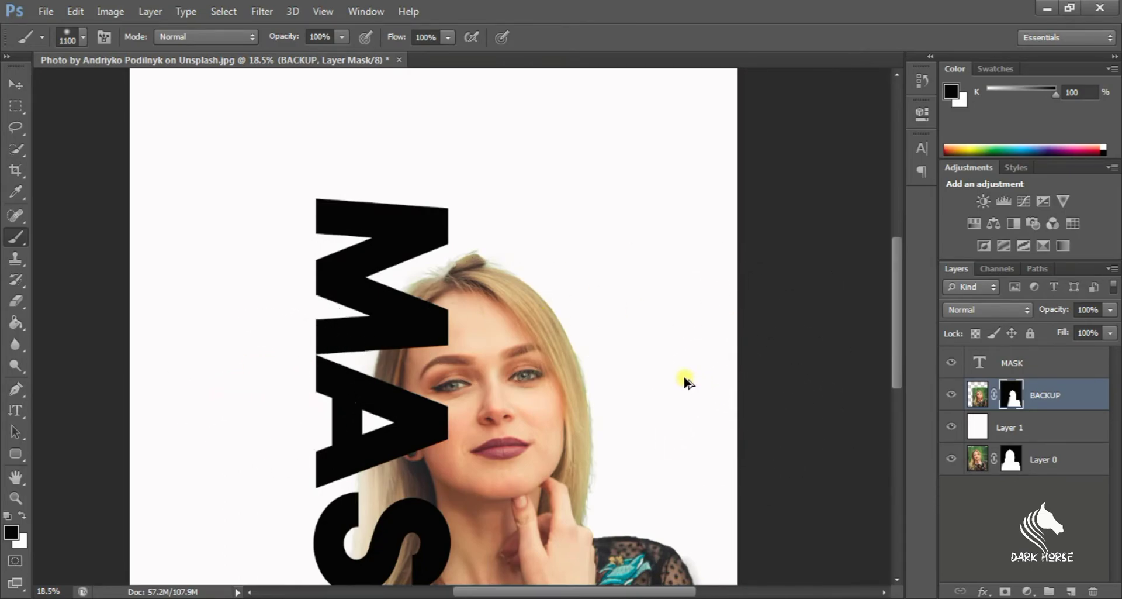
scroll(682, 378, down, 3)
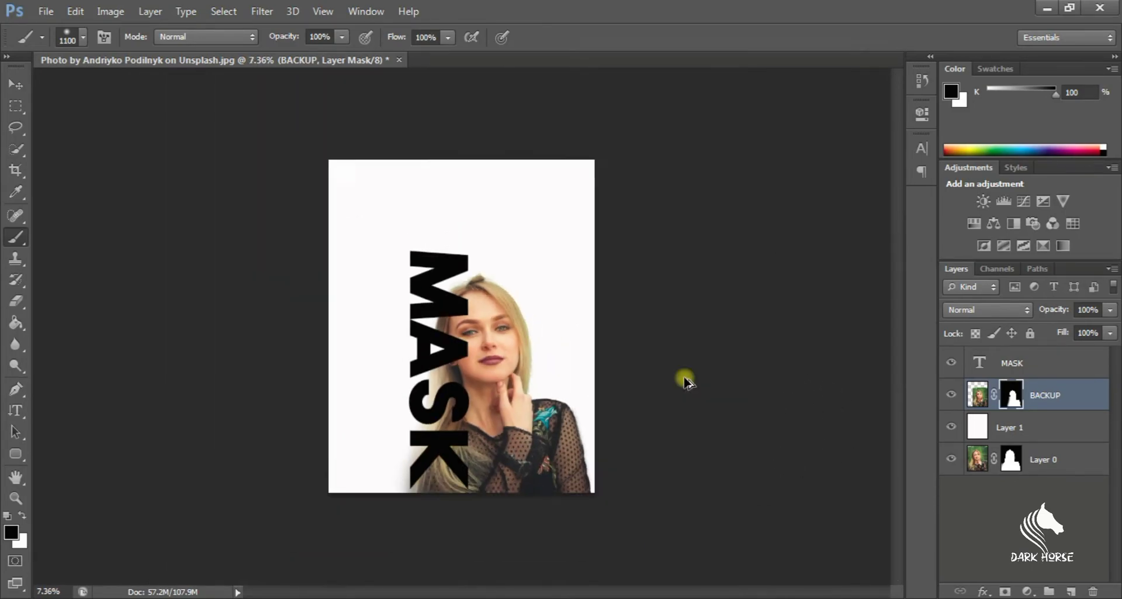
click(1018, 363)
drag(459, 358, 459, 366)
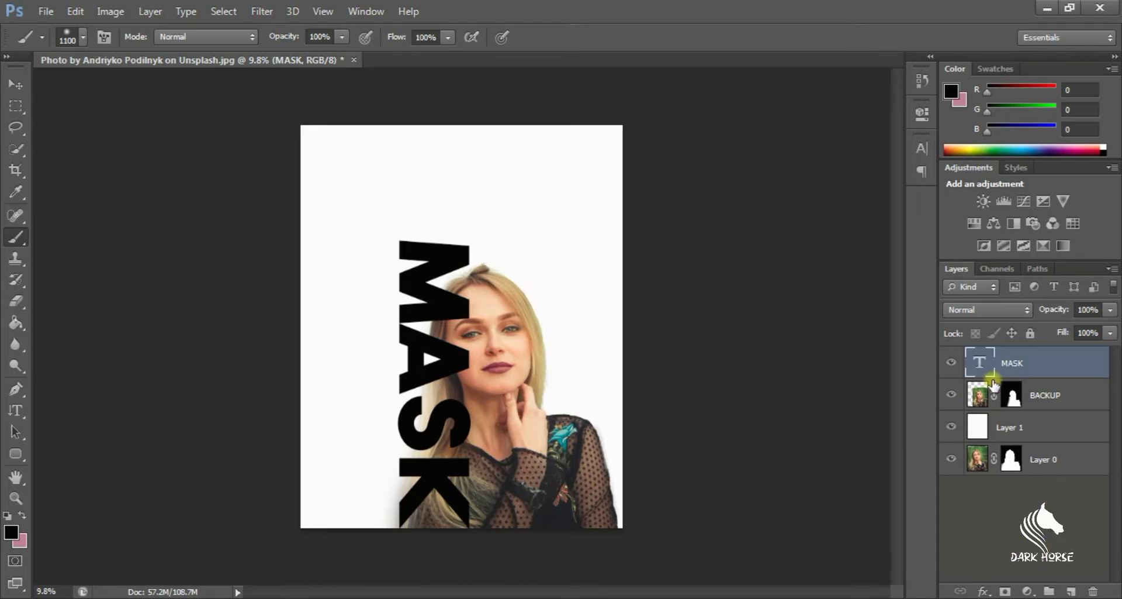
right_click(1013, 363)
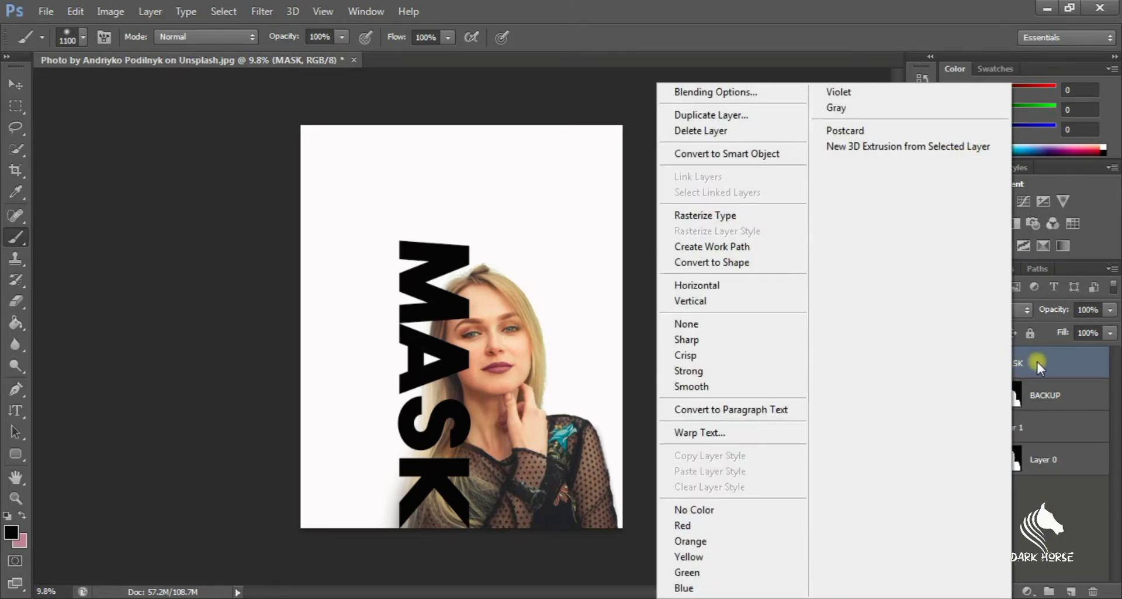
Load the MASK letter shapes as a selection with the BACKUP layer mask targeted
click(966, 13)
click(1016, 398)
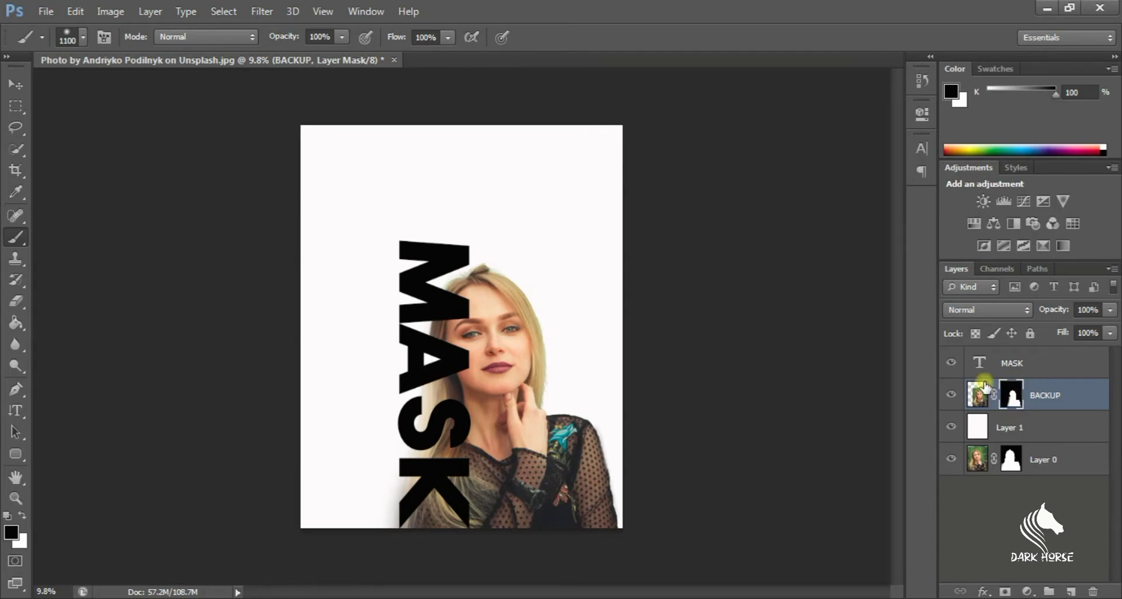
shift+click(1006, 366)
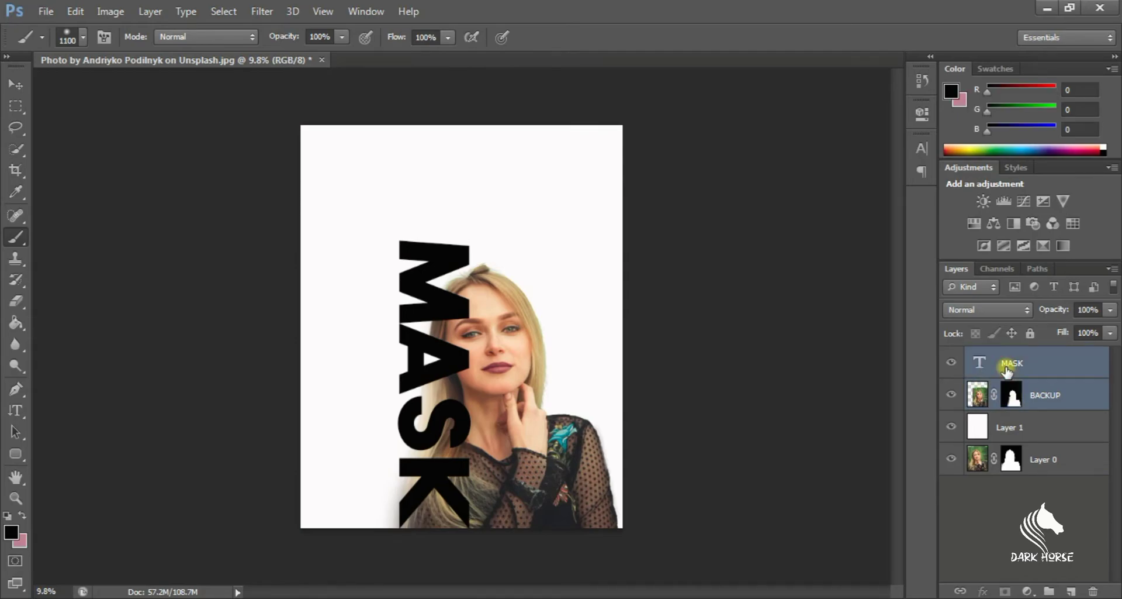
click(1010, 402)
click(986, 402)
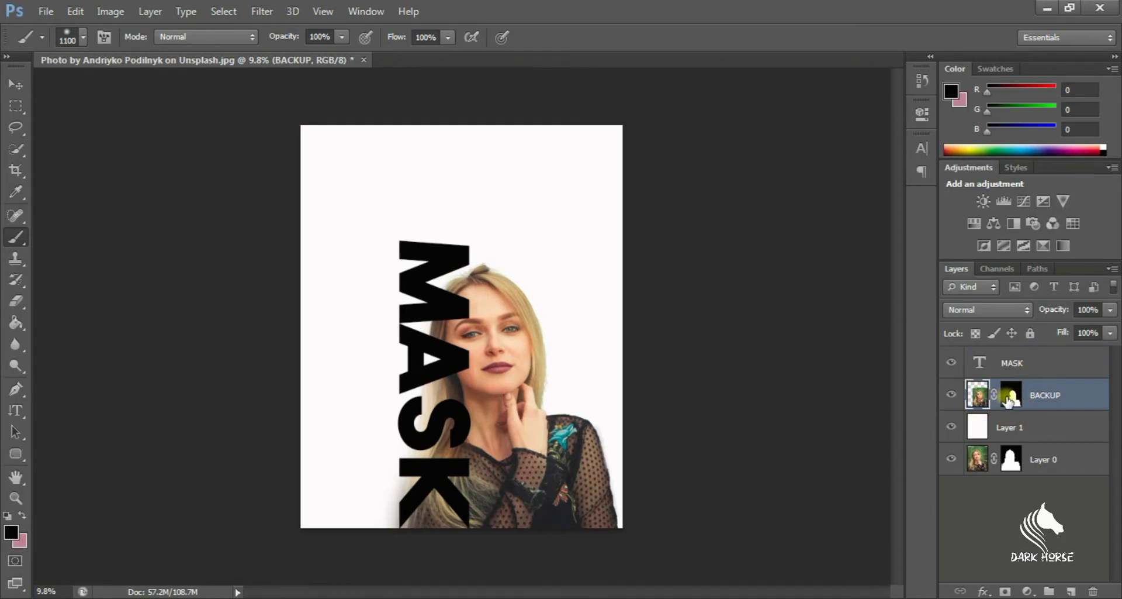
ctrl+click(978, 365)
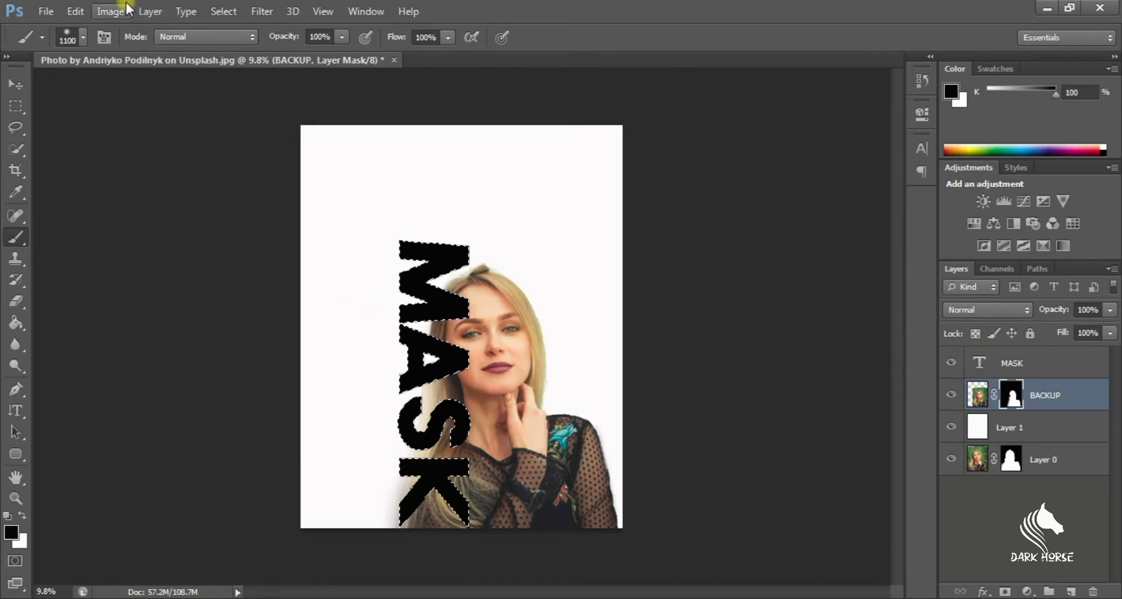
Expand the MASK letter selection by 15 pixels
click(217, 10)
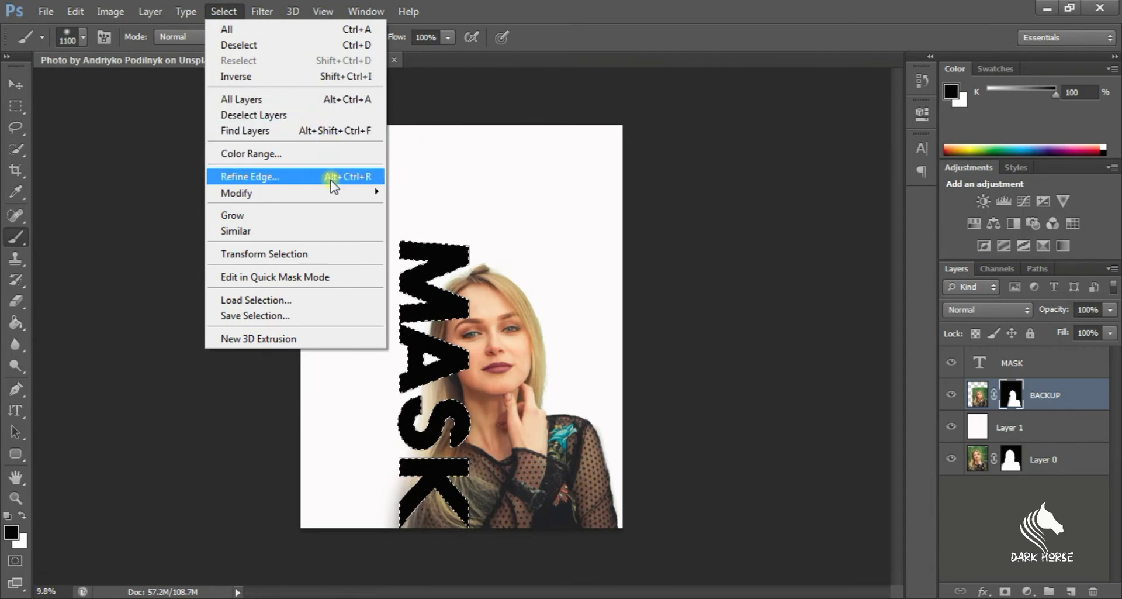
mouse_move(237, 193)
click(418, 223)
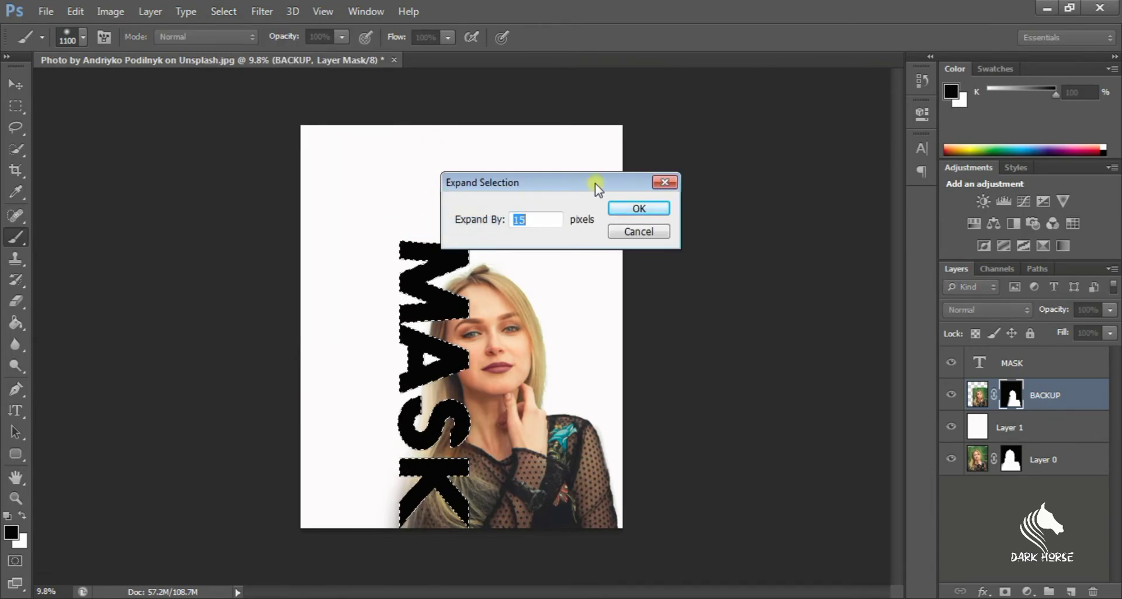
click(538, 221)
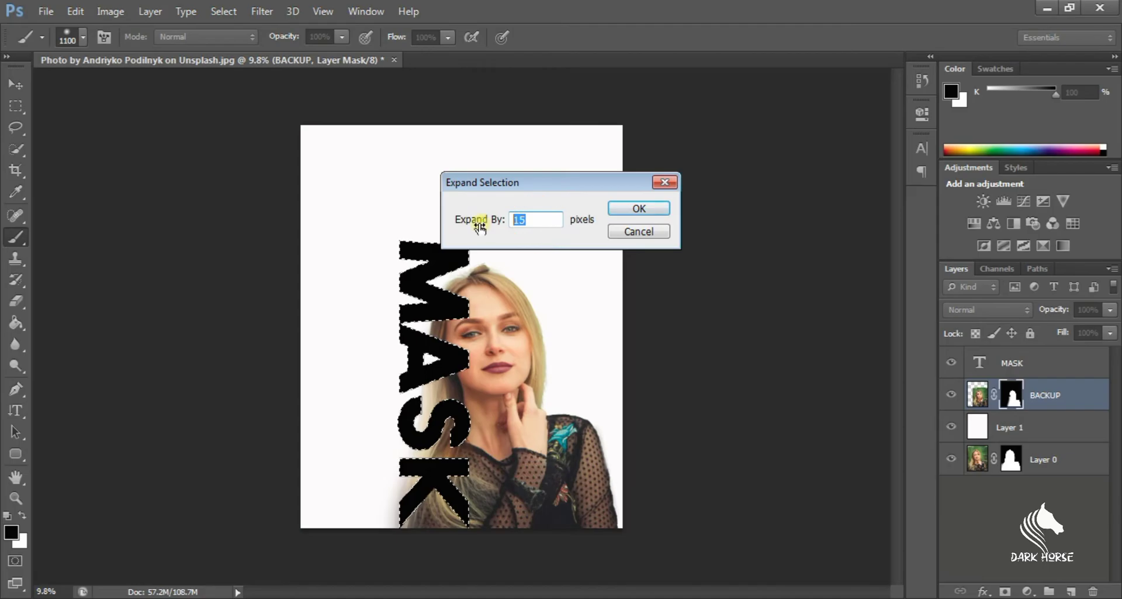
text(1)
key(Return)
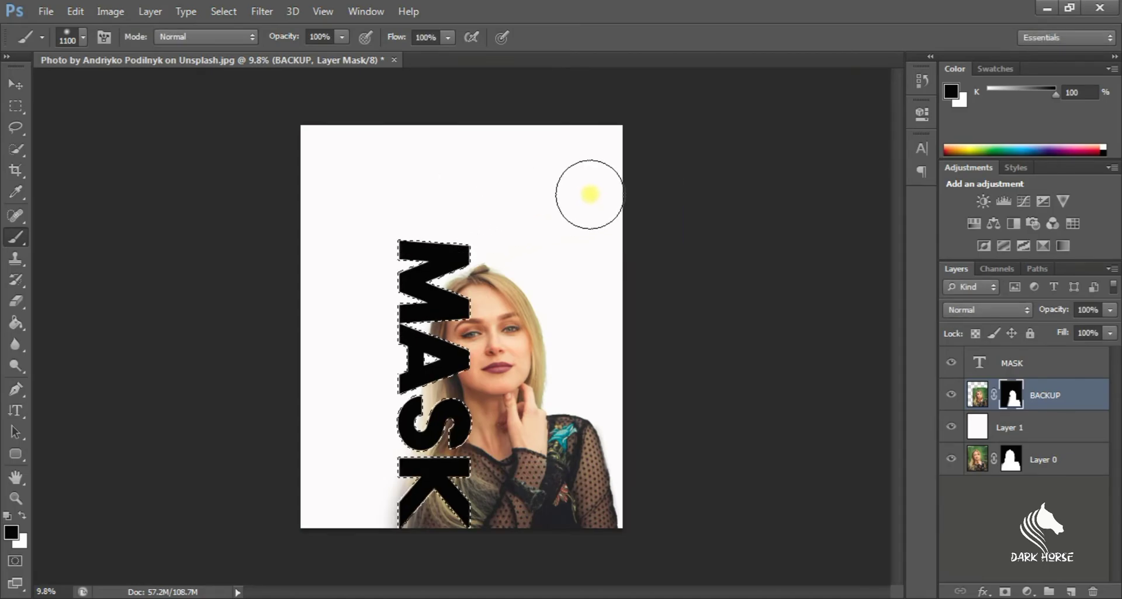
Fill the expanded letter selection with black on the BACKUP layer mask
scroll(416, 457, up, 2)
scroll(419, 404, up, 2)
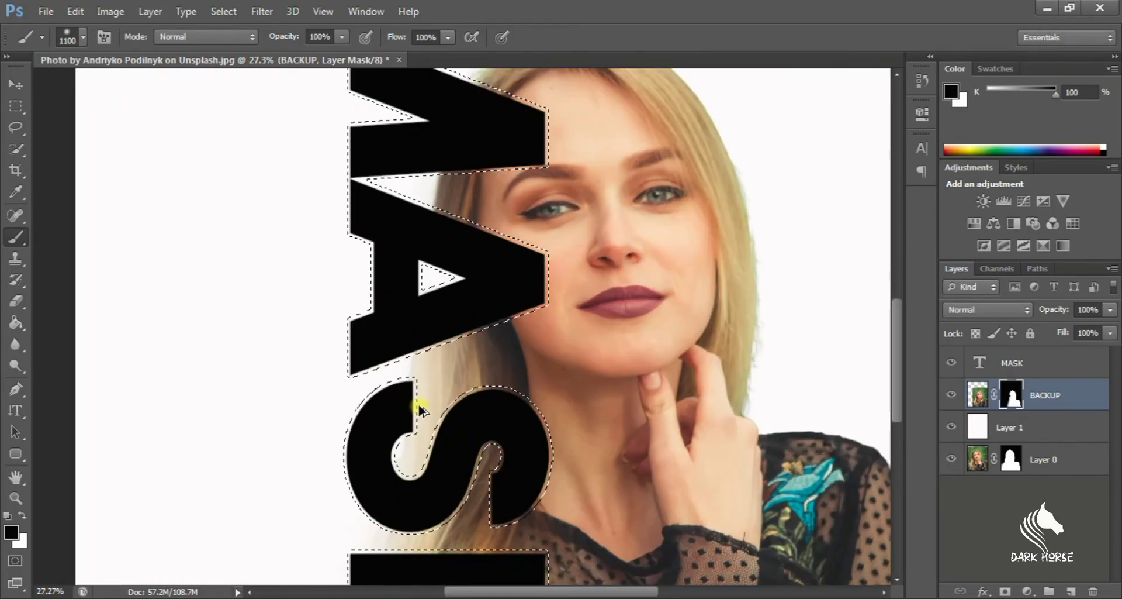
scroll(420, 404, down, 2)
scroll(420, 403, down, 1)
scroll(420, 403, down, 1)
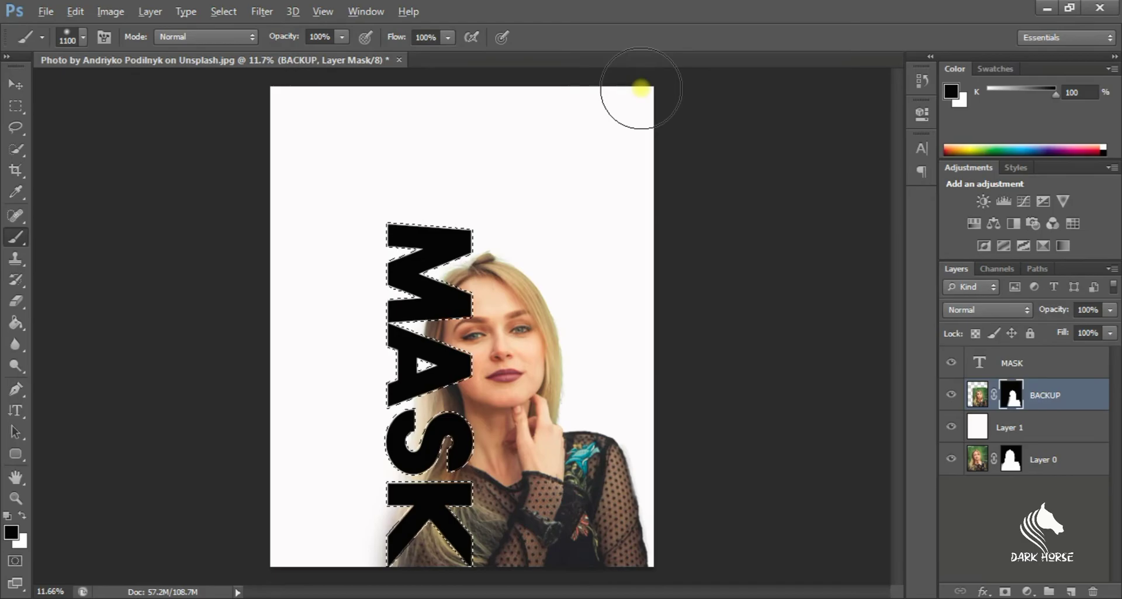
key(alt+BackSpace)
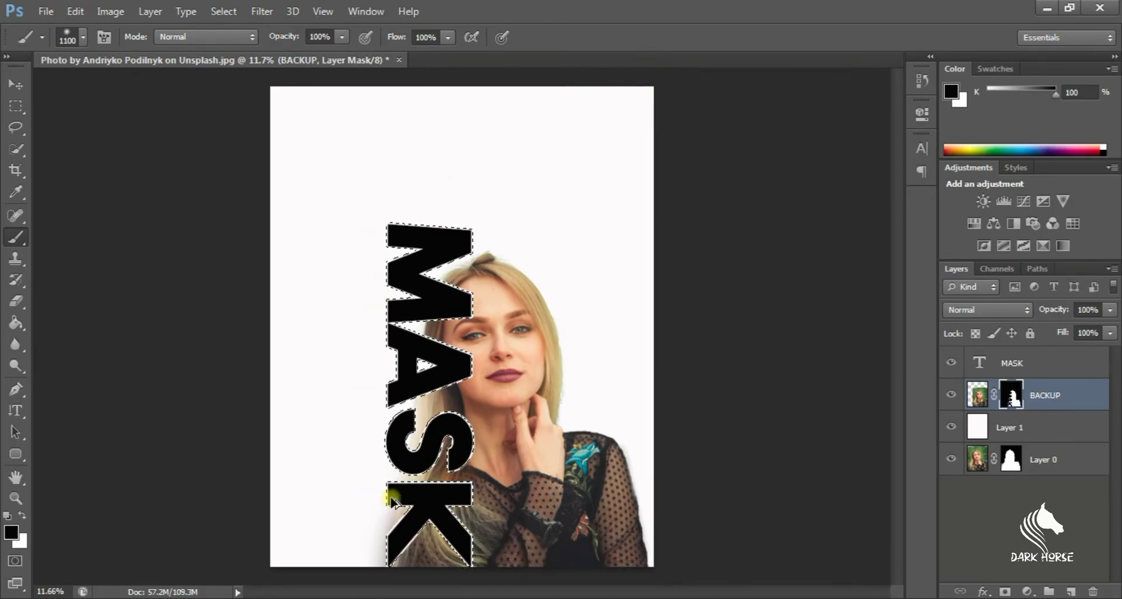
scroll(346, 381, up, 1)
scroll(342, 380, up, 2)
scroll(357, 382, down, 2)
scroll(363, 385, down, 1)
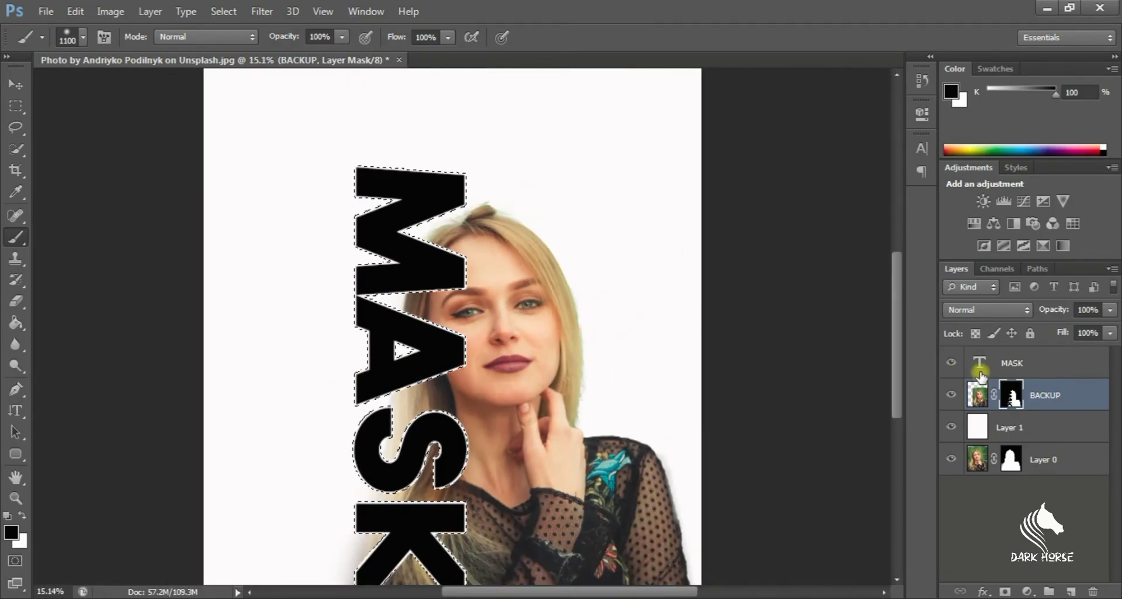
Duplicate BACKUP as 'BACKUP copy' and move it above the MASK text layer
right_click(1044, 395)
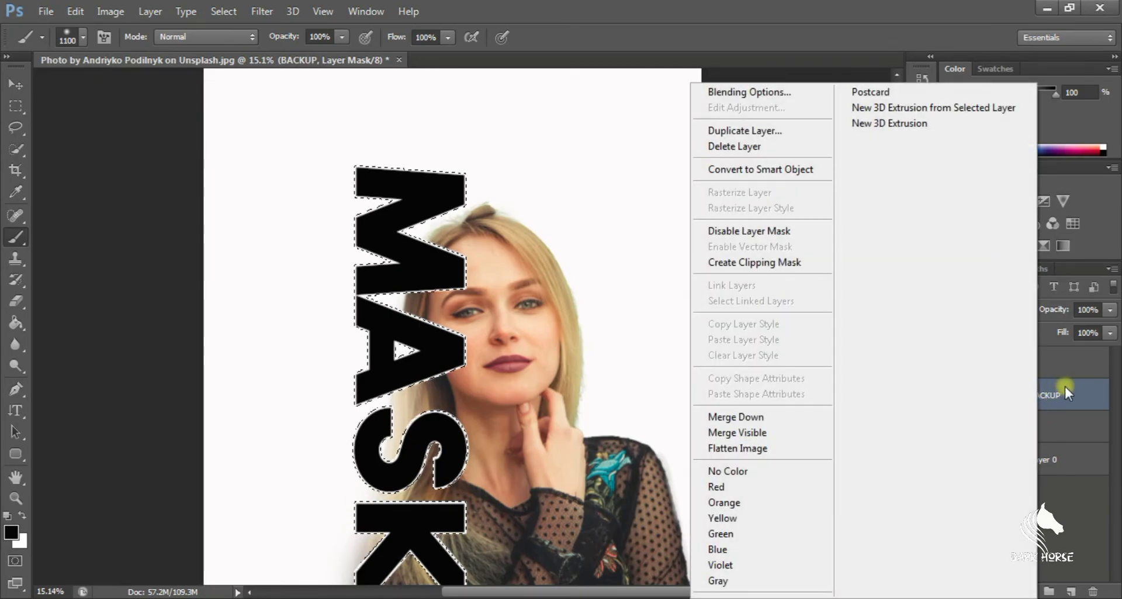
click(1066, 386)
right_click(1072, 388)
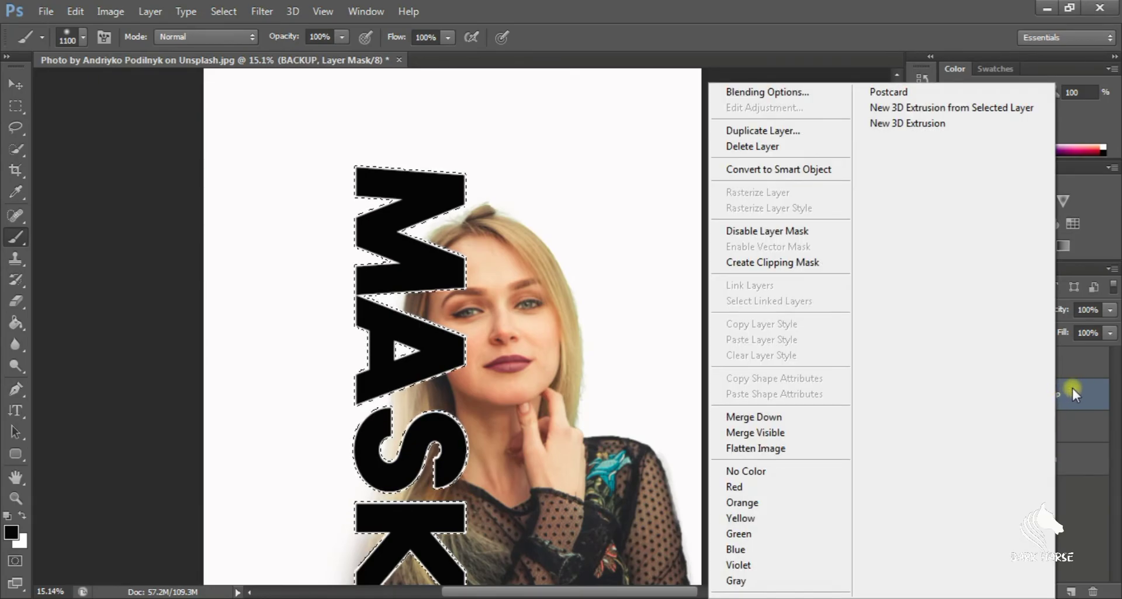
click(789, 132)
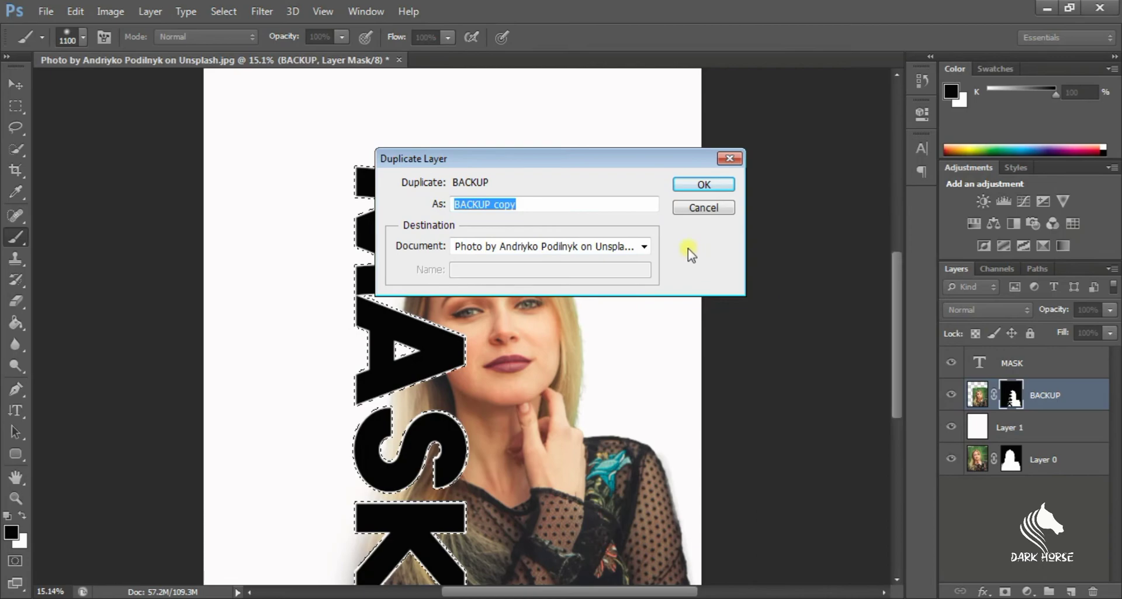
click(704, 185)
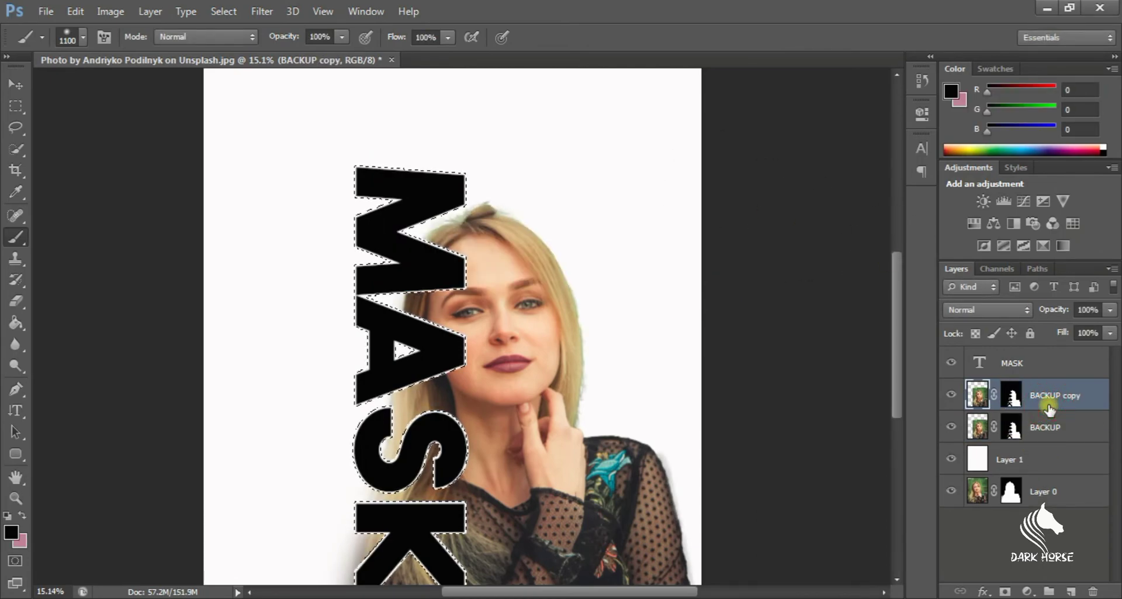
drag(1050, 409, 1054, 377)
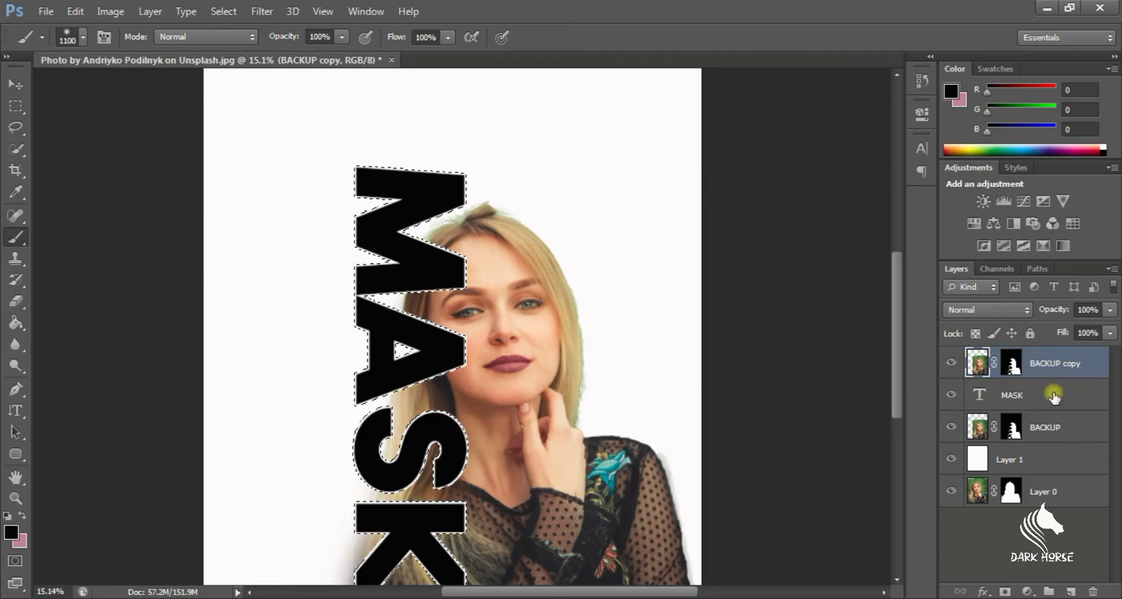
click(1012, 363)
right_click(1024, 362)
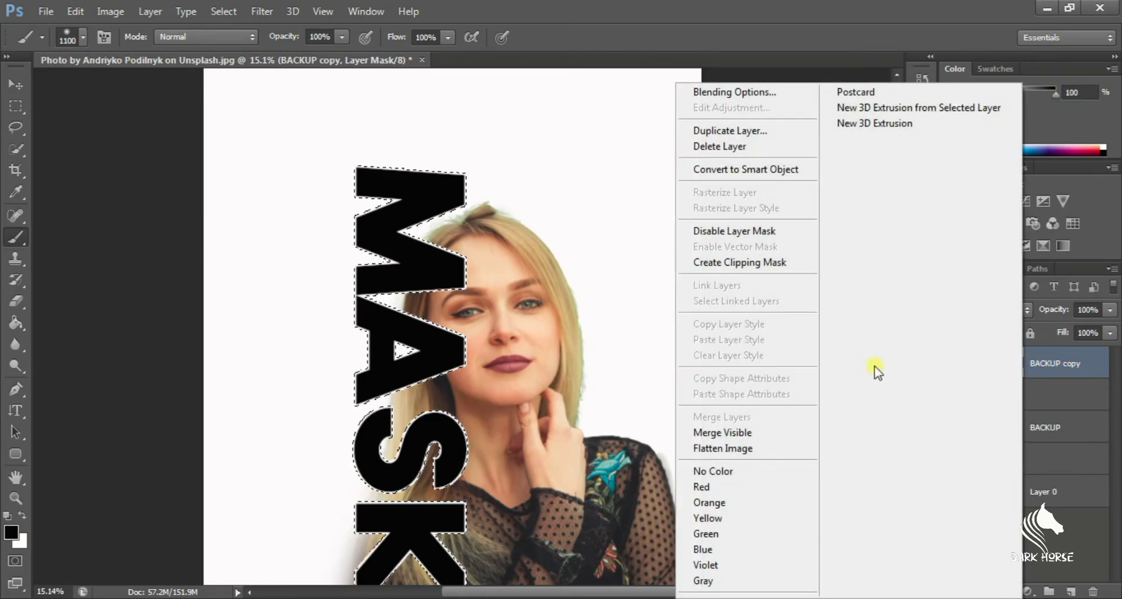
Clear the selection, delete BACKUP copy's layer mask, and make the layer visible again
click(1061, 368)
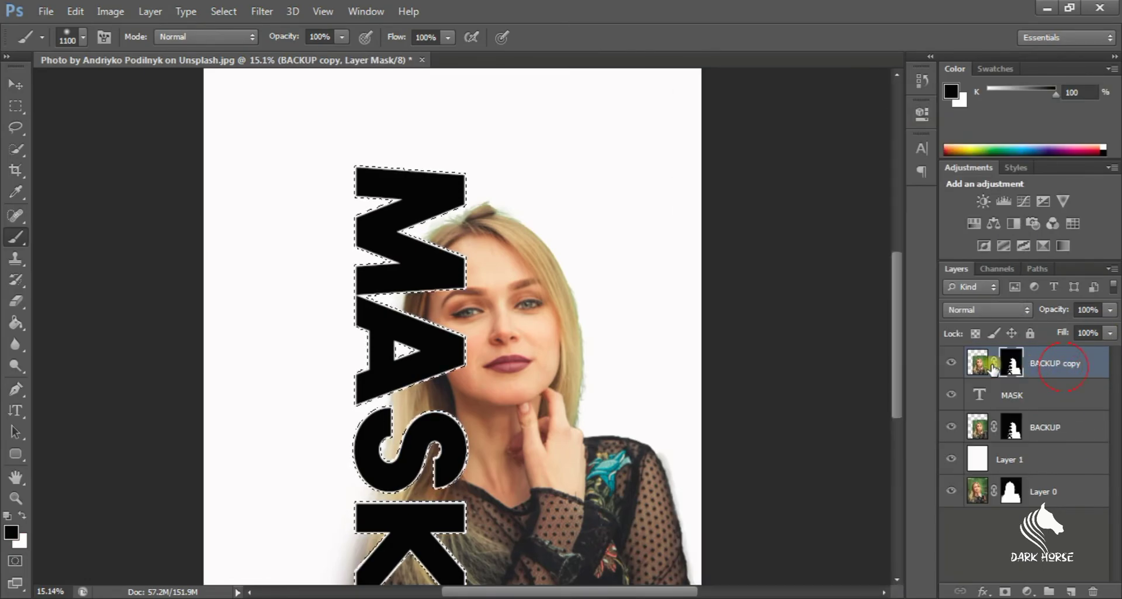
click(951, 362)
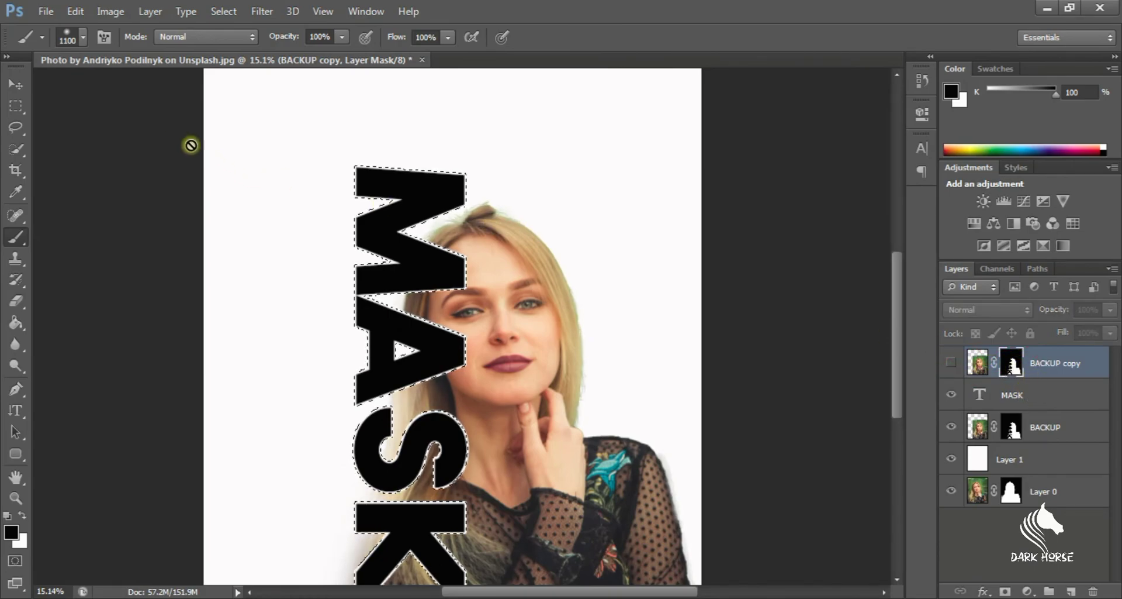
click(16, 106)
click(328, 133)
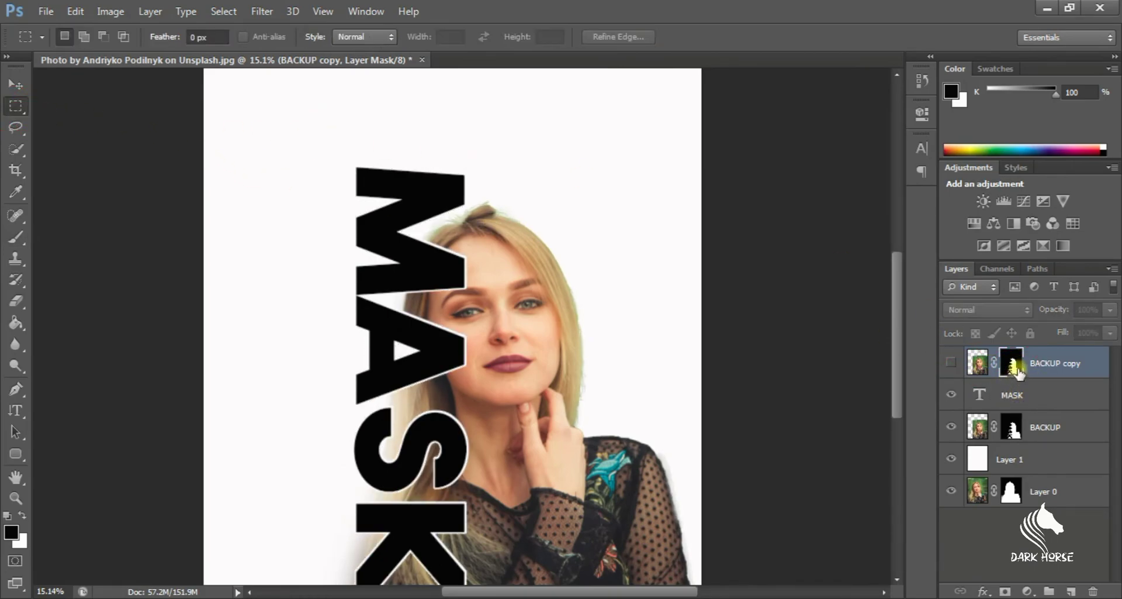
right_click(1016, 367)
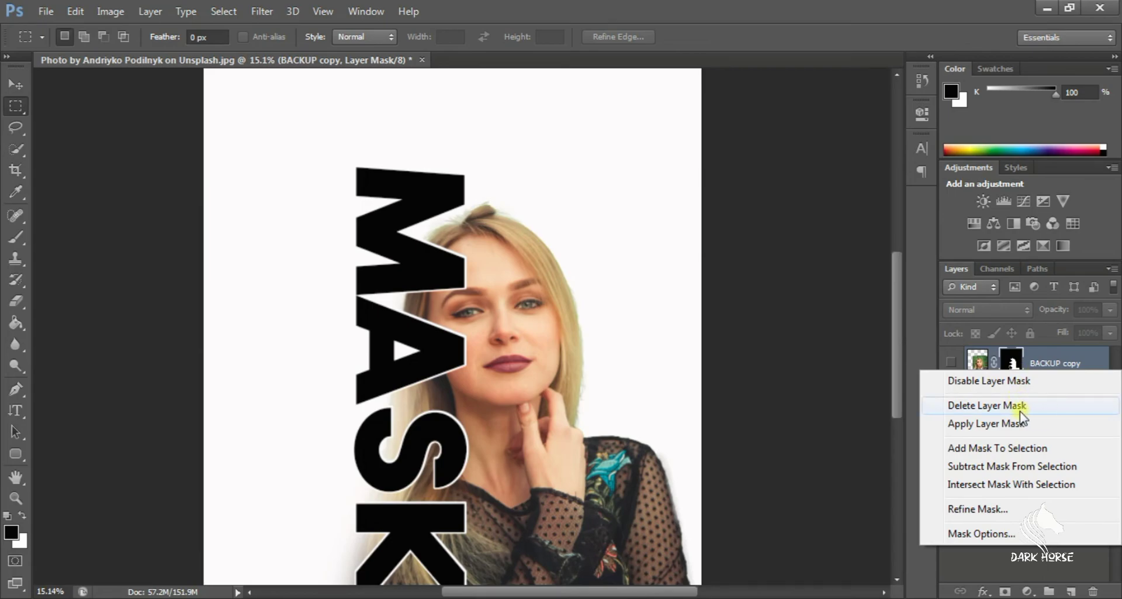
click(1021, 409)
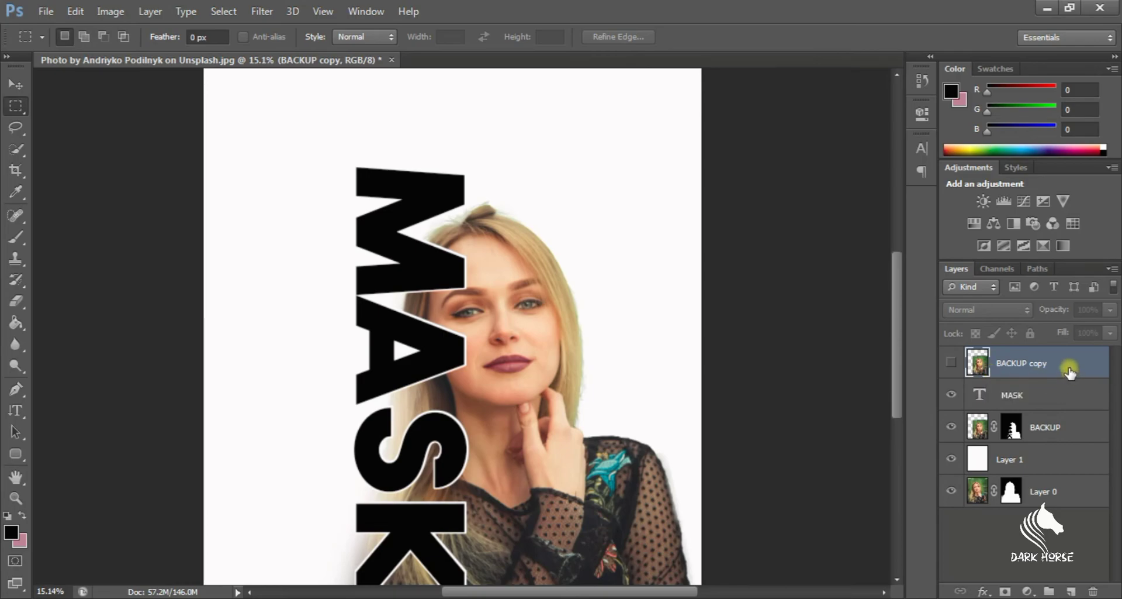
click(953, 364)
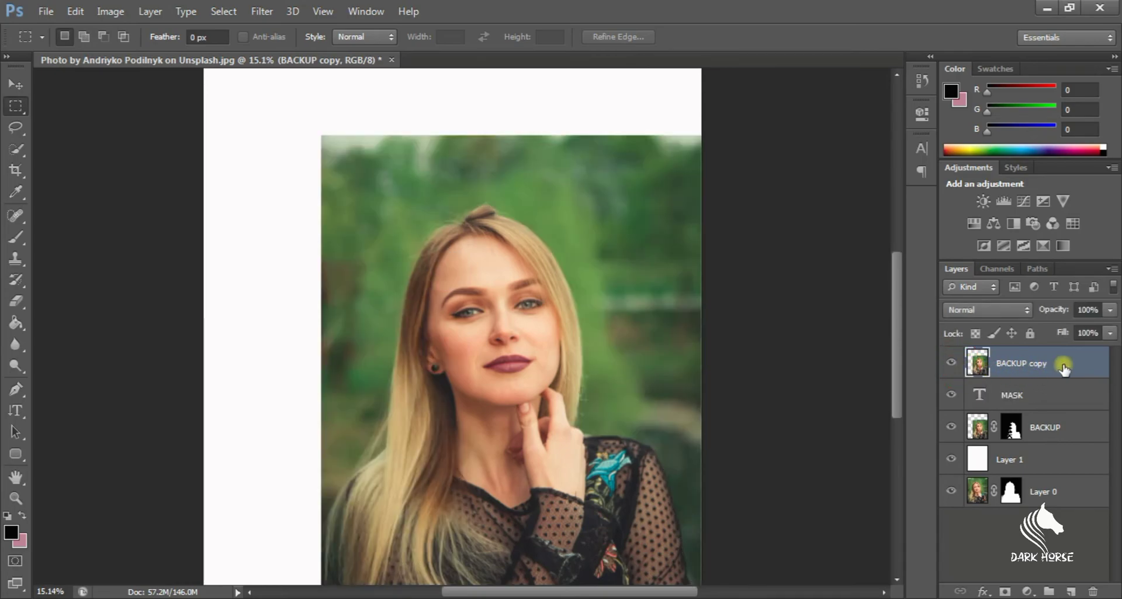
Make BACKUP copy a clipping mask on the MASK text layer
right_click(1035, 376)
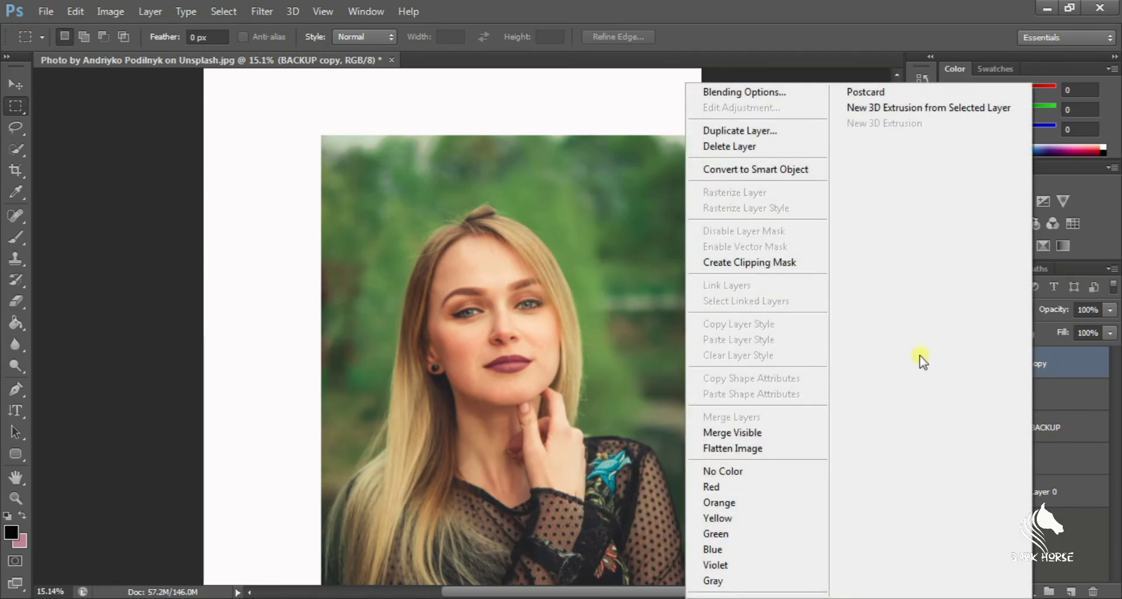
click(719, 262)
scroll(536, 356, down, 2)
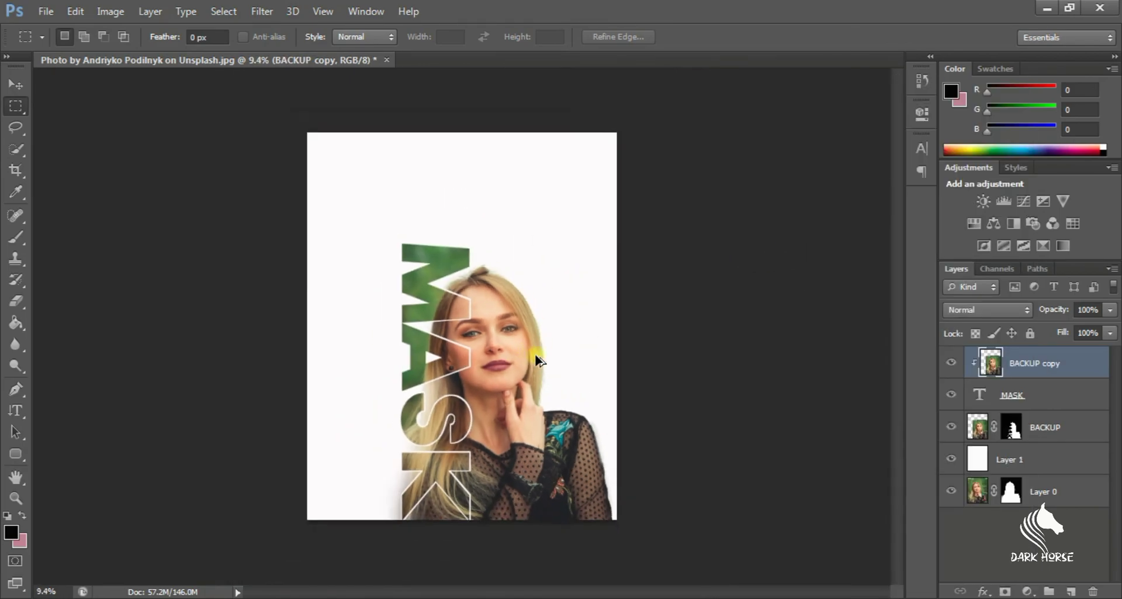
scroll(486, 418, down, 1)
scroll(486, 418, up, 2)
scroll(485, 418, down, 1)
scroll(486, 418, up, 2)
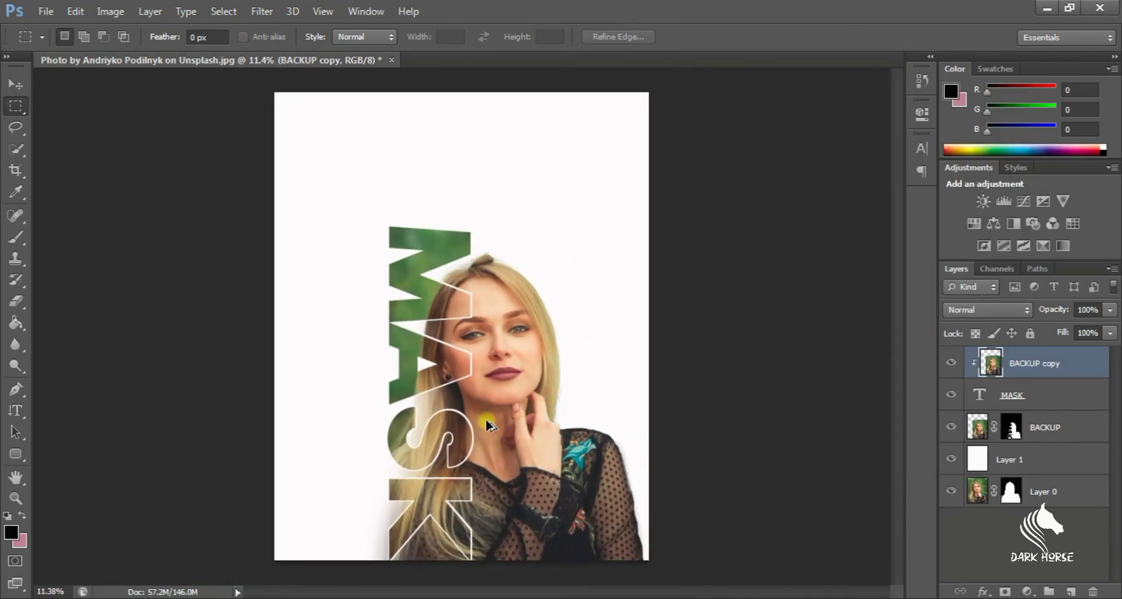
scroll(485, 419, down, 1)
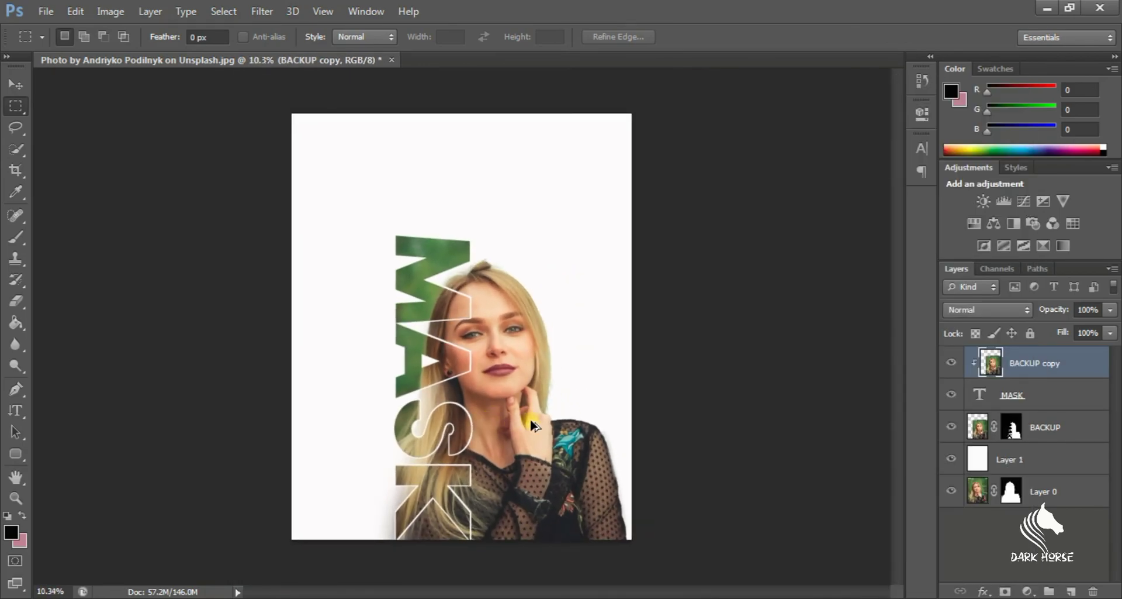
Select MASK, BACKUP and Layer 0 together and shift them slightly as one
shift+click(1058, 394)
shift+click(1049, 430)
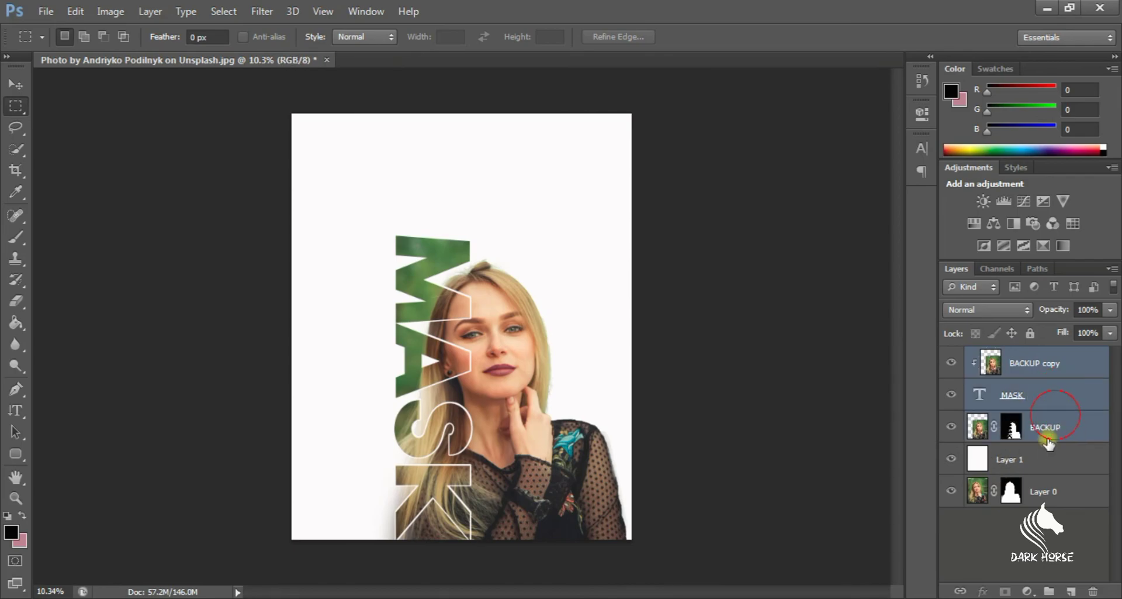
shift+click(1046, 490)
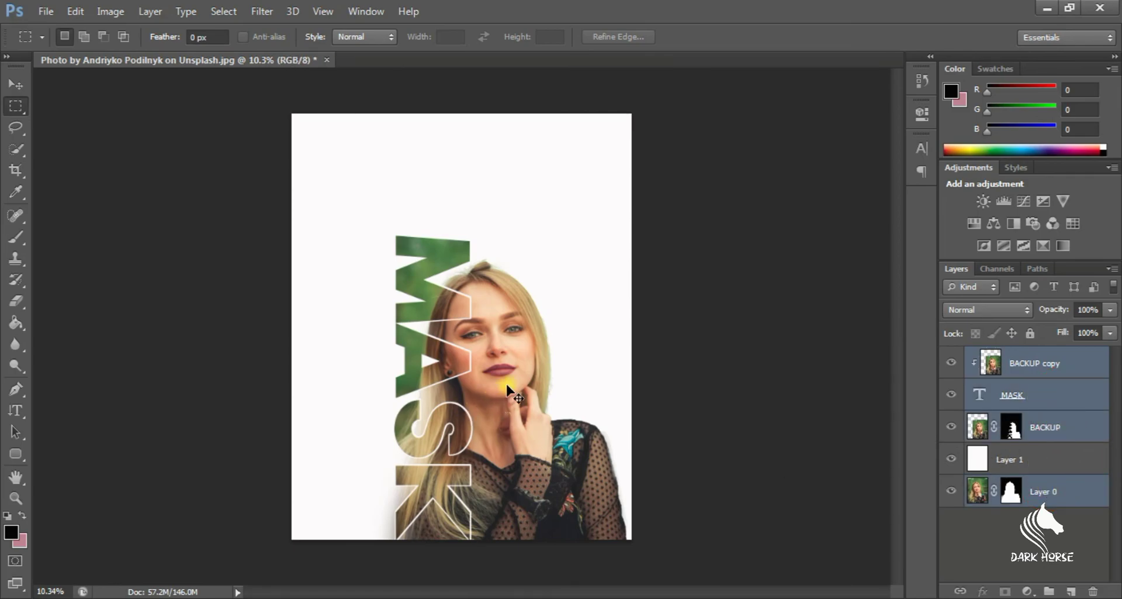
drag(507, 389, 512, 393)
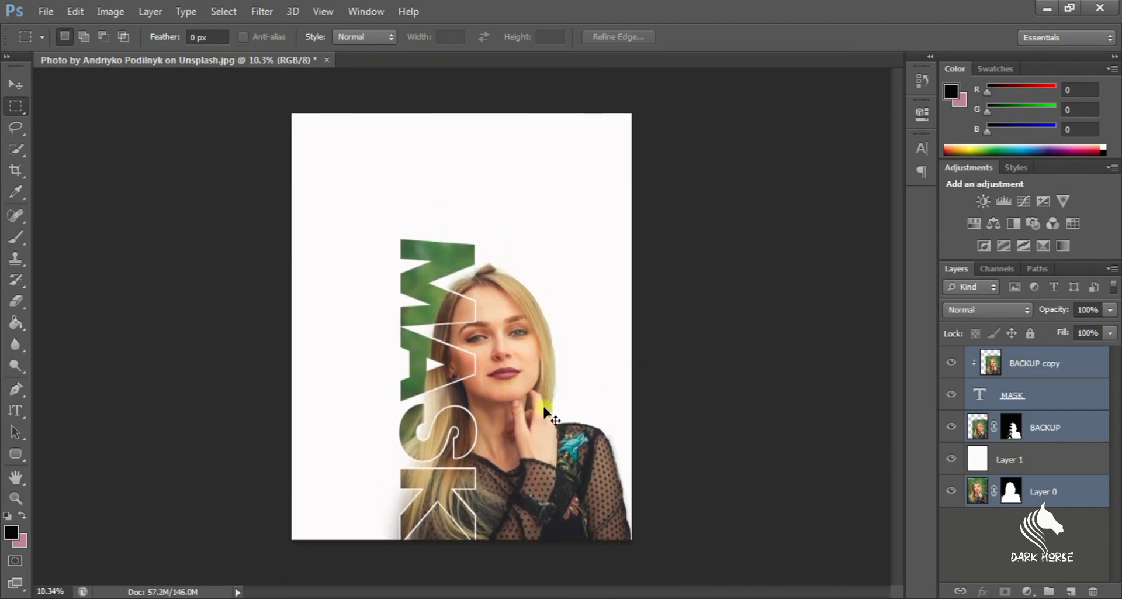
scroll(512, 393, up, 2)
scroll(504, 241, up, 3)
scroll(566, 295, up, 2)
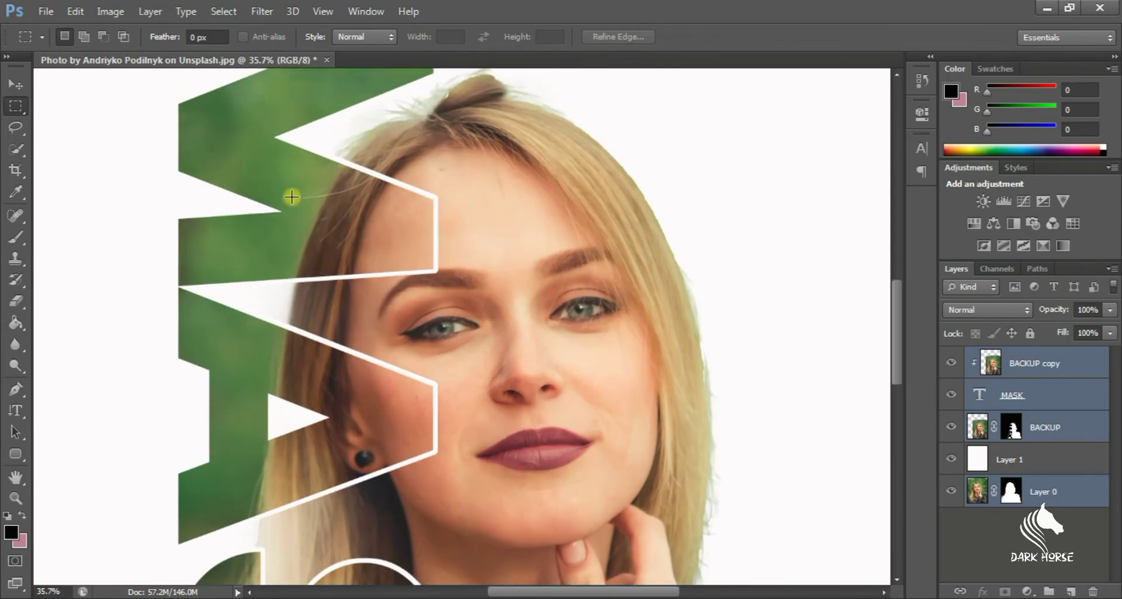
scroll(341, 220, up, 3)
scroll(342, 220, down, 2)
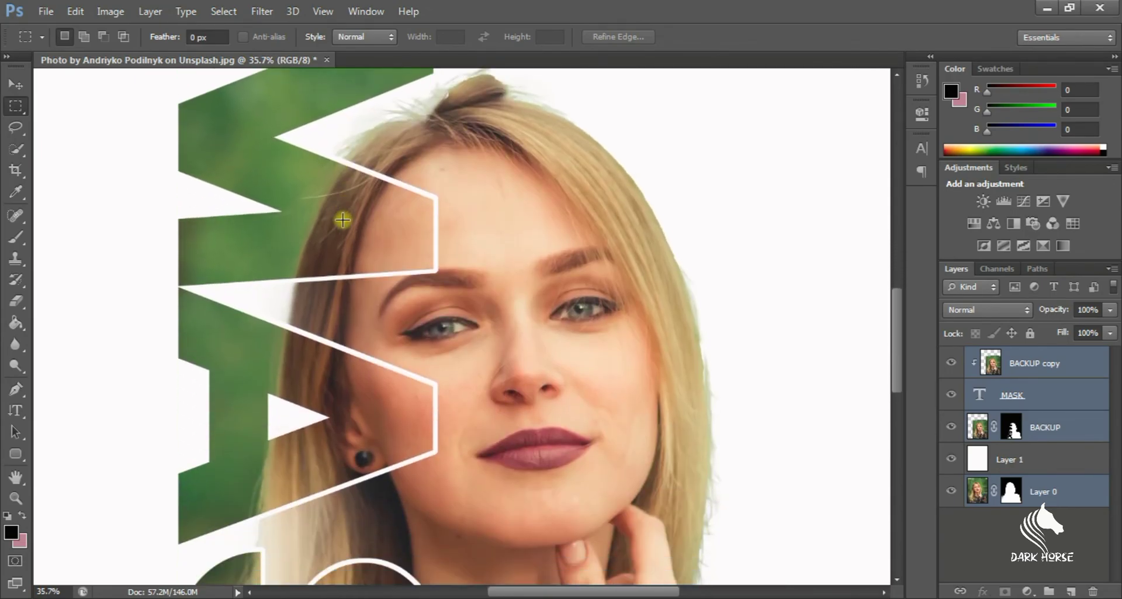
scroll(343, 220, down, 3)
scroll(342, 220, down, 1)
scroll(343, 220, down, 2)
scroll(343, 219, down, 2)
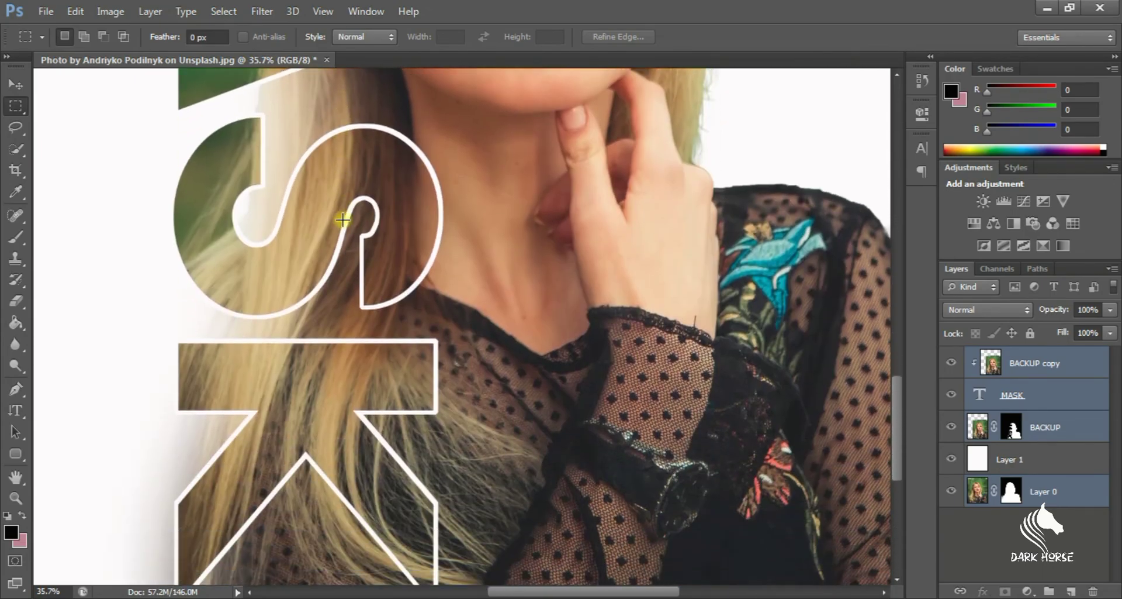
scroll(343, 220, down, 2)
scroll(343, 220, up, 4)
scroll(342, 220, up, 2)
scroll(342, 220, down, 2)
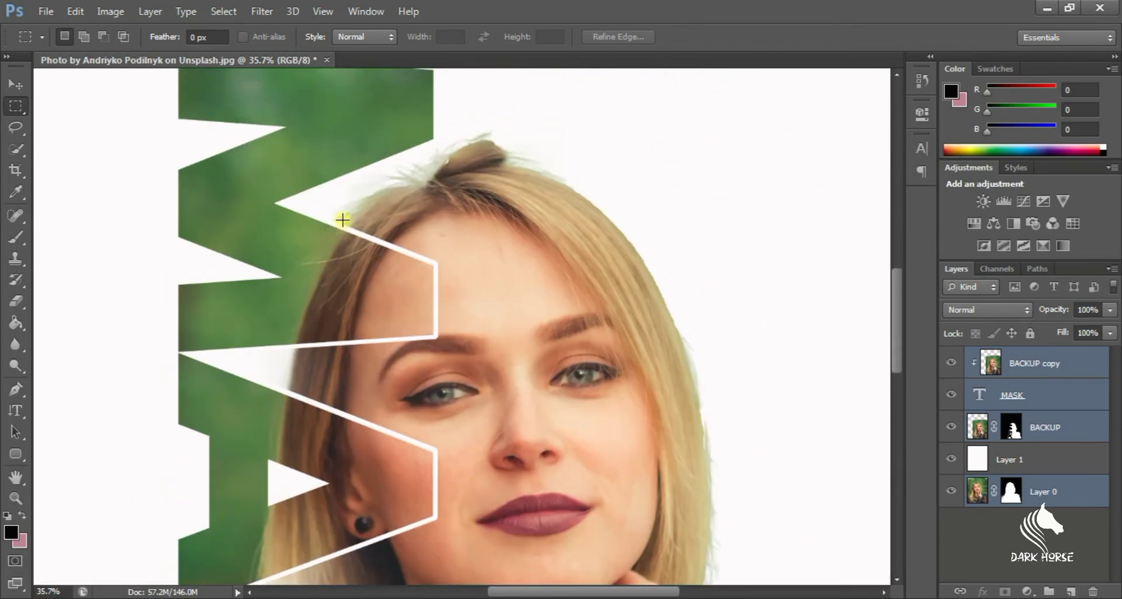
scroll(342, 221, down, 2)
scroll(343, 221, down, 2)
scroll(350, 221, down, 1)
scroll(356, 221, down, 2)
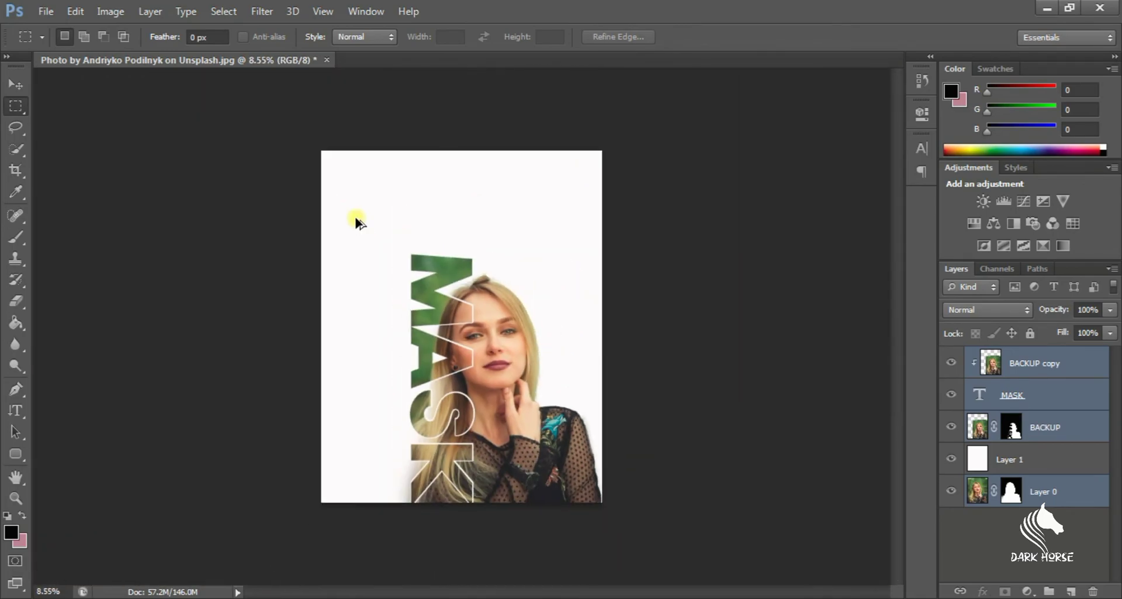
scroll(360, 222, up, 1)
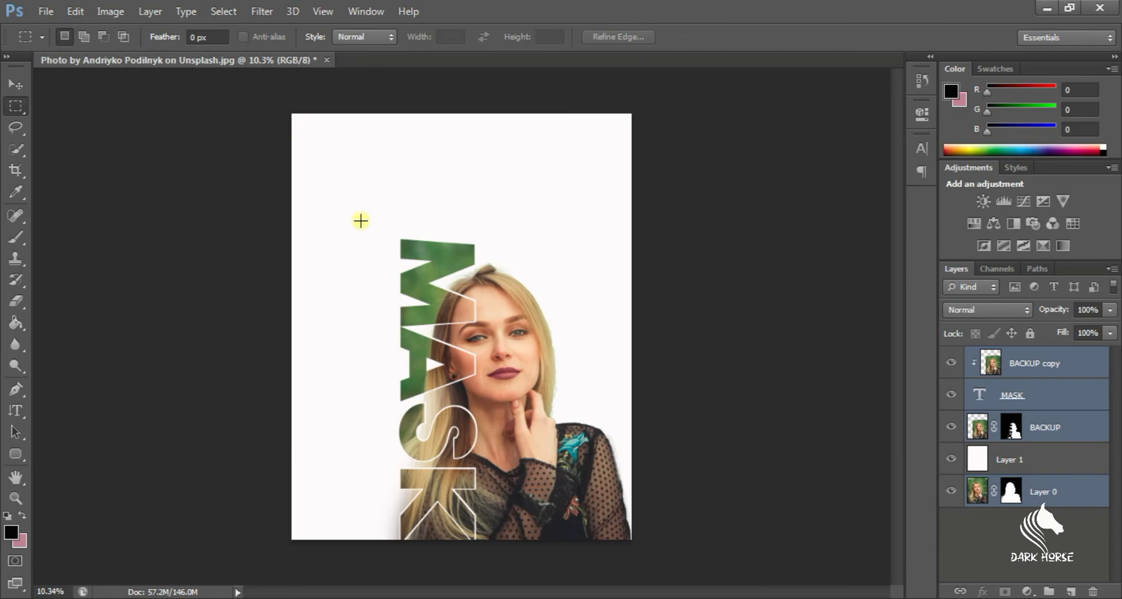